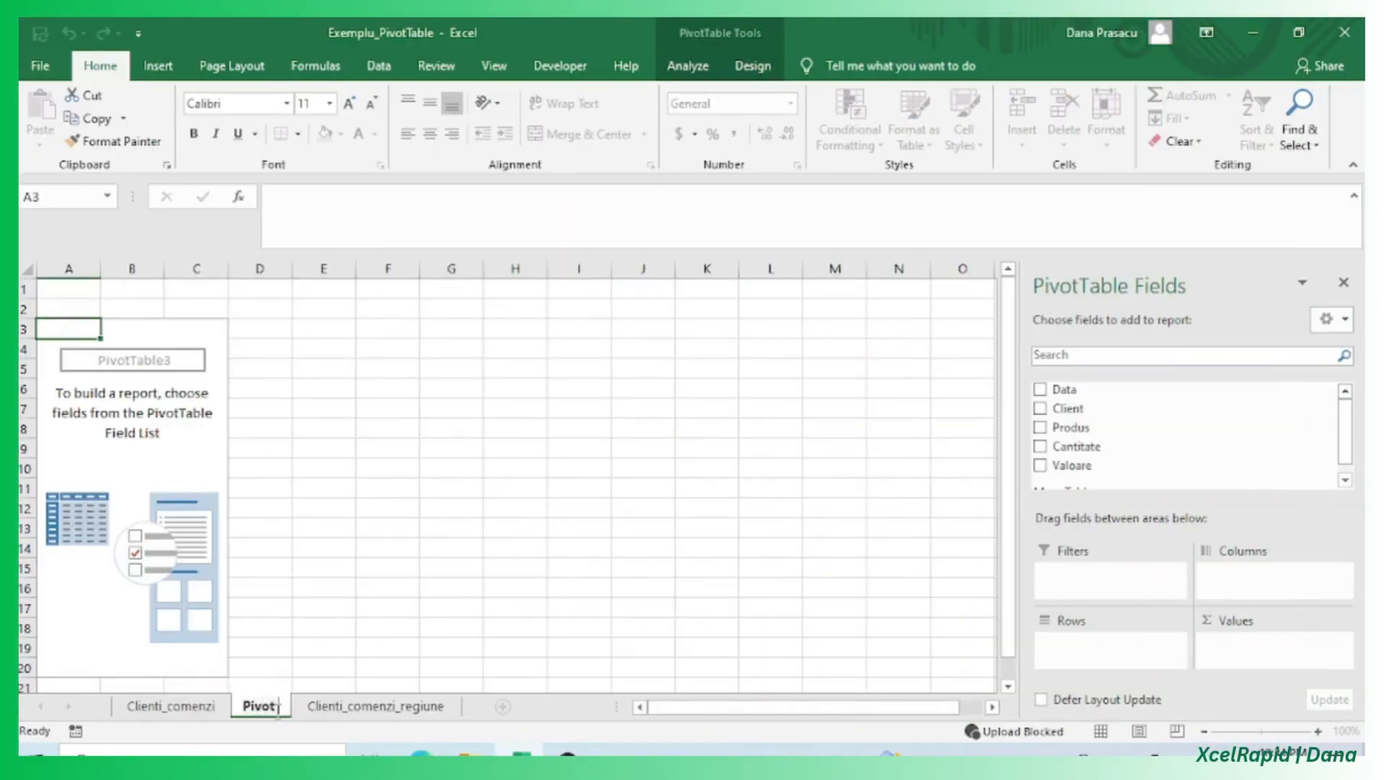
Rename the empty pivot sheet as "Pivot valoare comenzi per clien".
{"action": "type", "text": "valoare comen"}
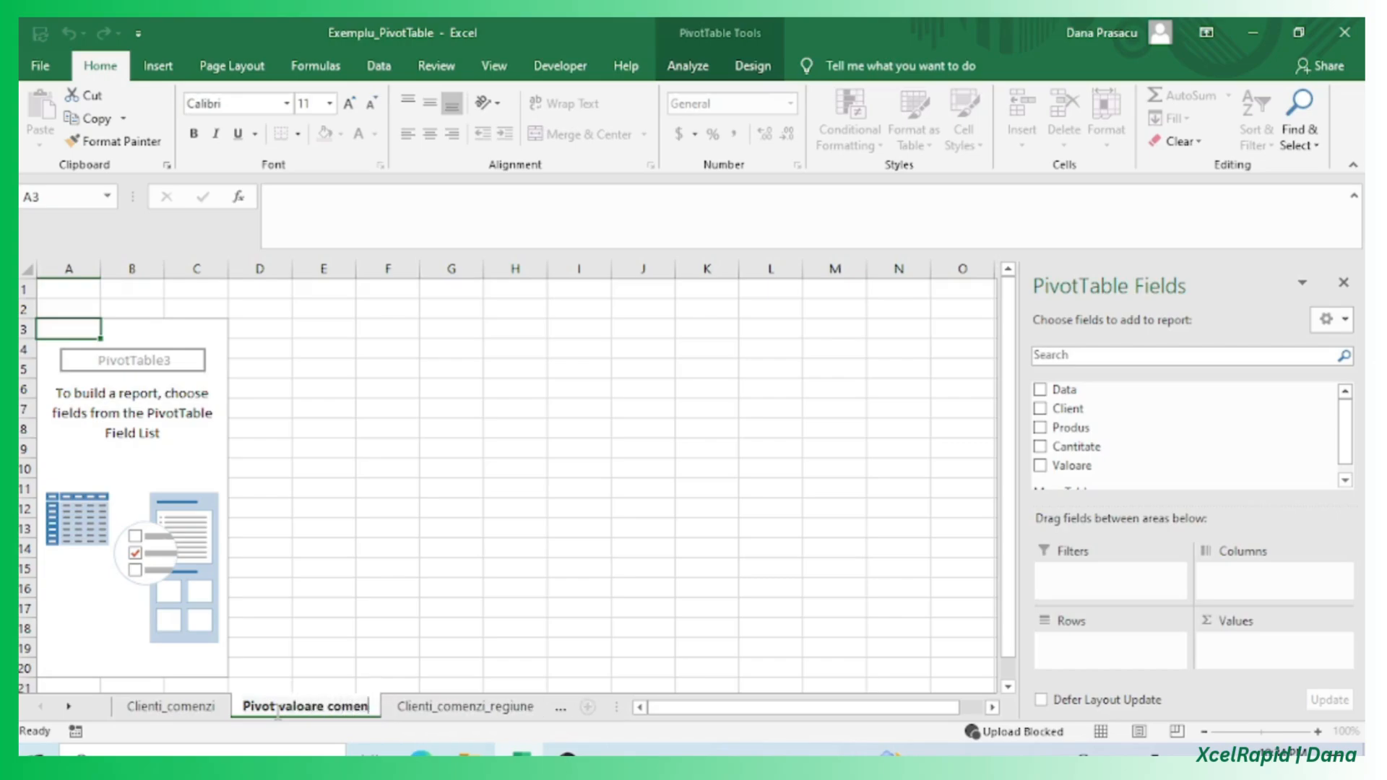
{"action": "type", "text": "zi"}
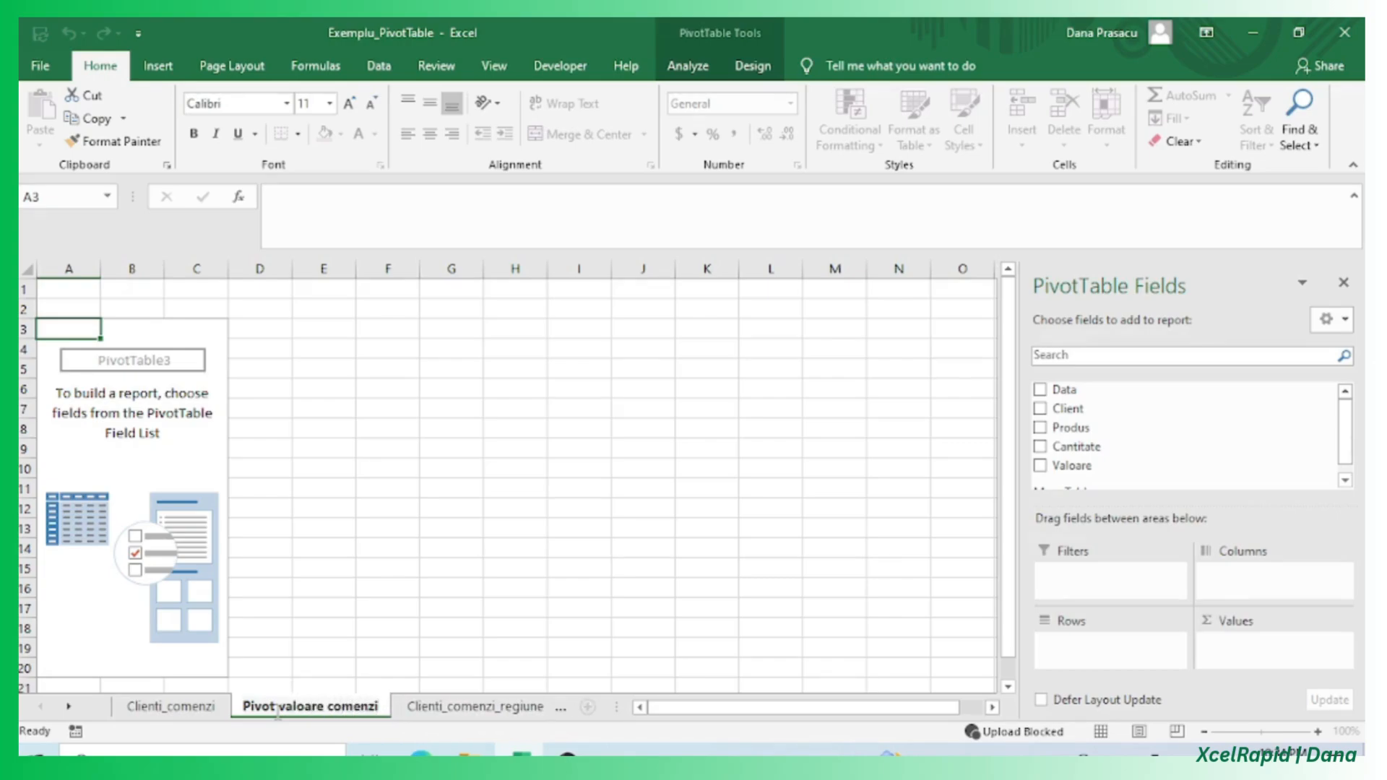
{"action": "type", "text": " per clien"}
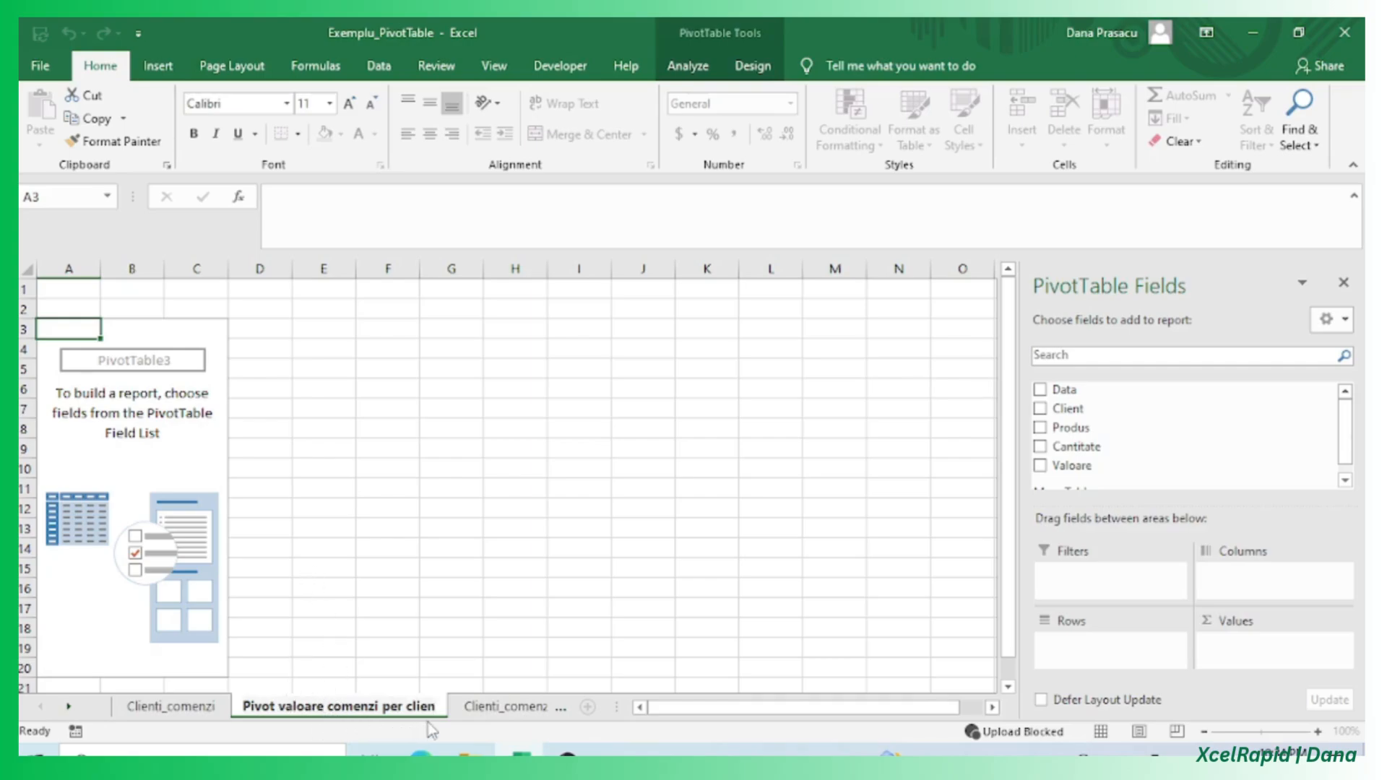
{"action": "left_click", "coordinate": [370, 611]}
Add the Client field to the pivot's rows and the Valoare field to its values.
{"action": "left_click", "coordinate": [133, 446]}
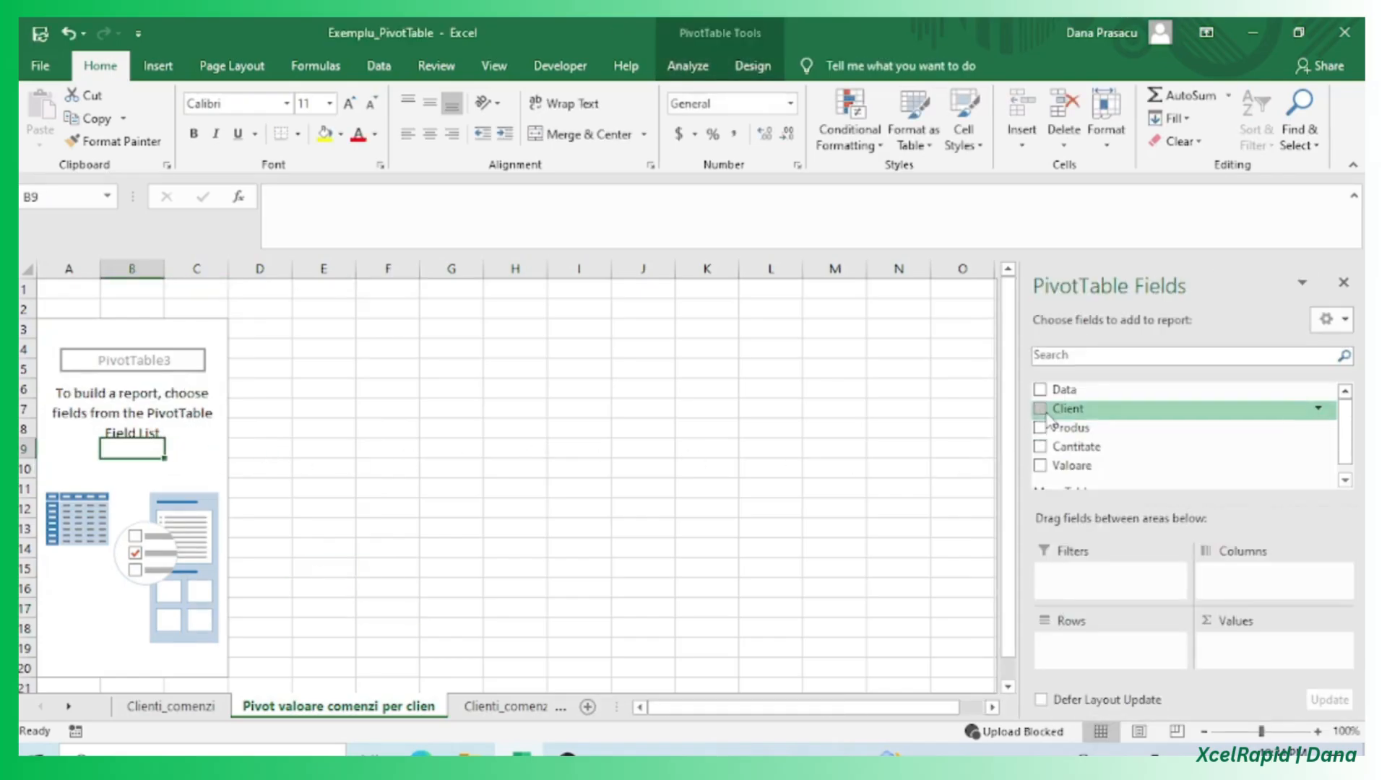
{"action": "left_click_drag", "start_coordinate": [1047, 418], "coordinate": [1074, 645]}
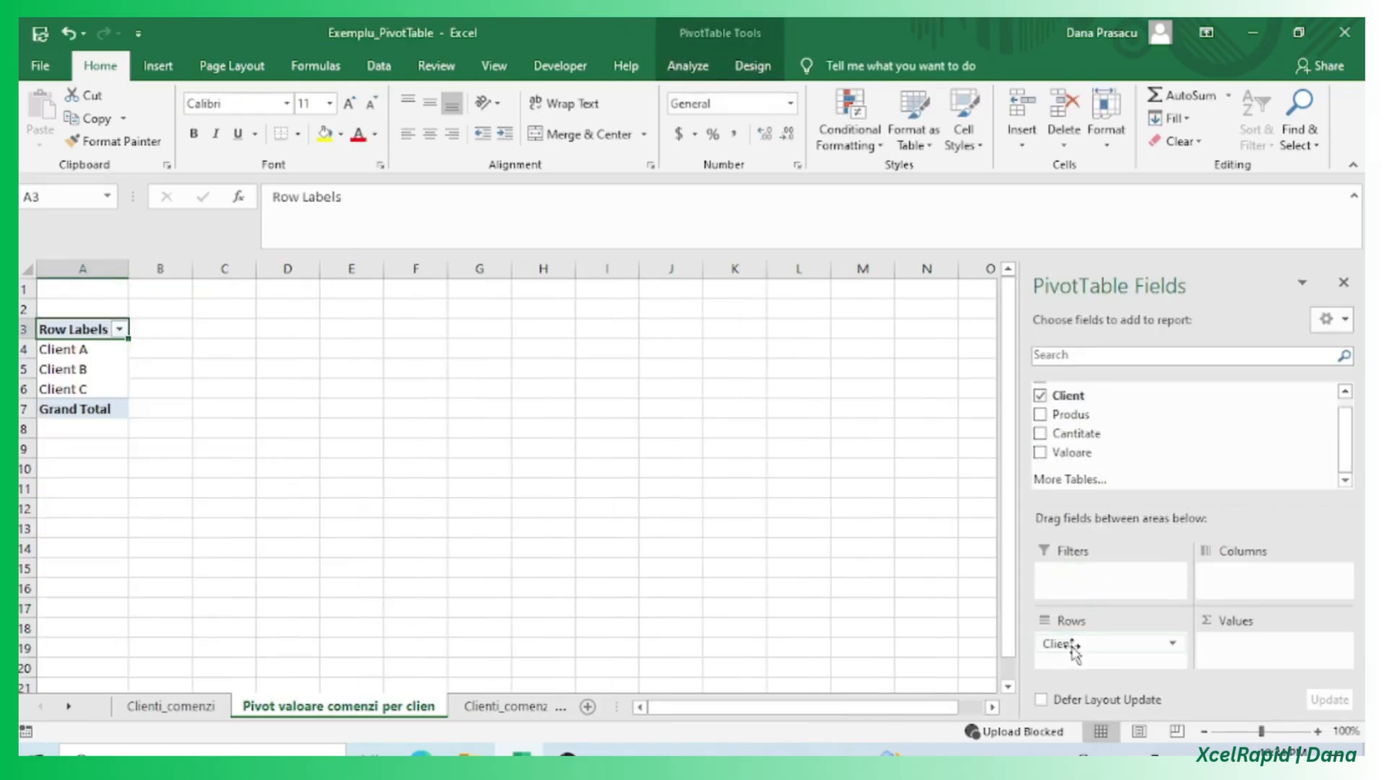
{"action": "left_click", "coordinate": [1075, 647]}
{"action": "left_click", "coordinate": [1105, 663]}
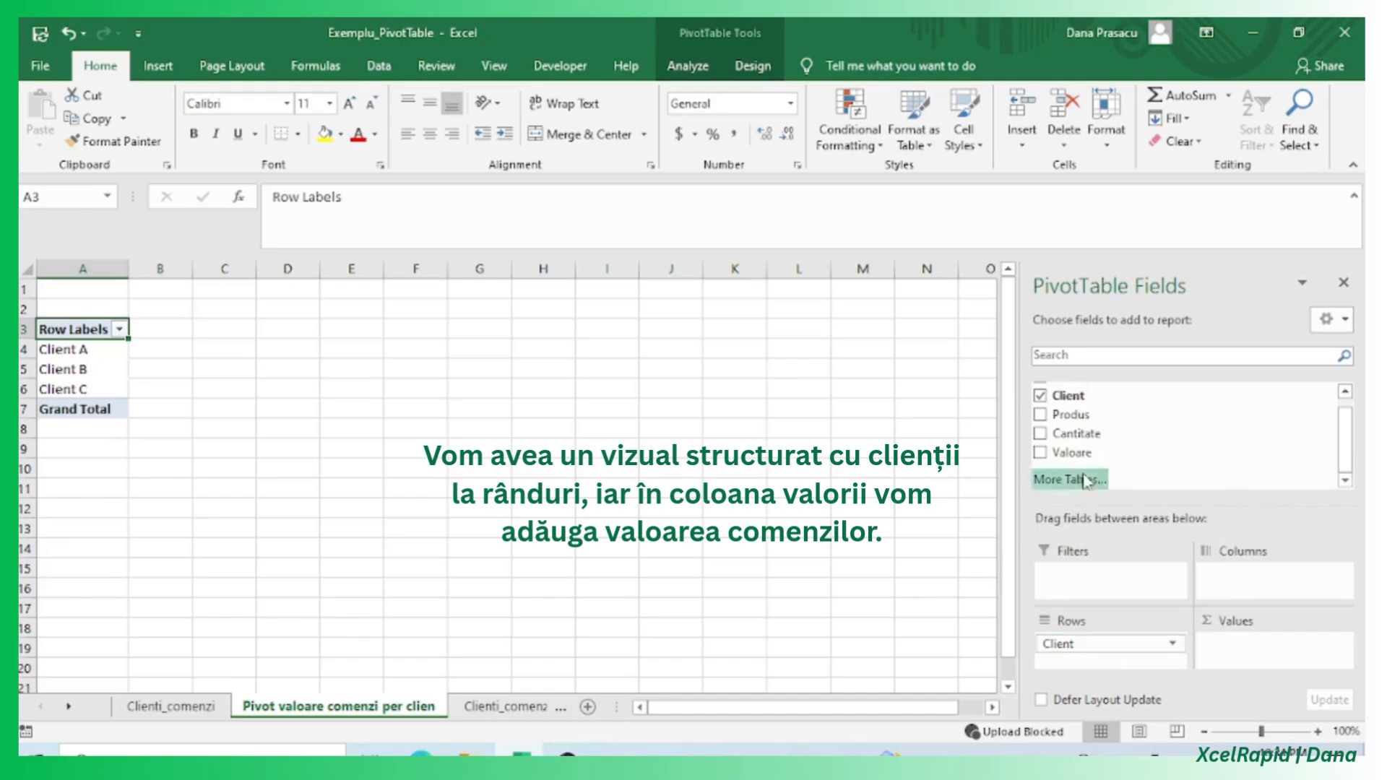
{"action": "left_click_drag", "start_coordinate": [1090, 452], "coordinate": [1228, 651]}
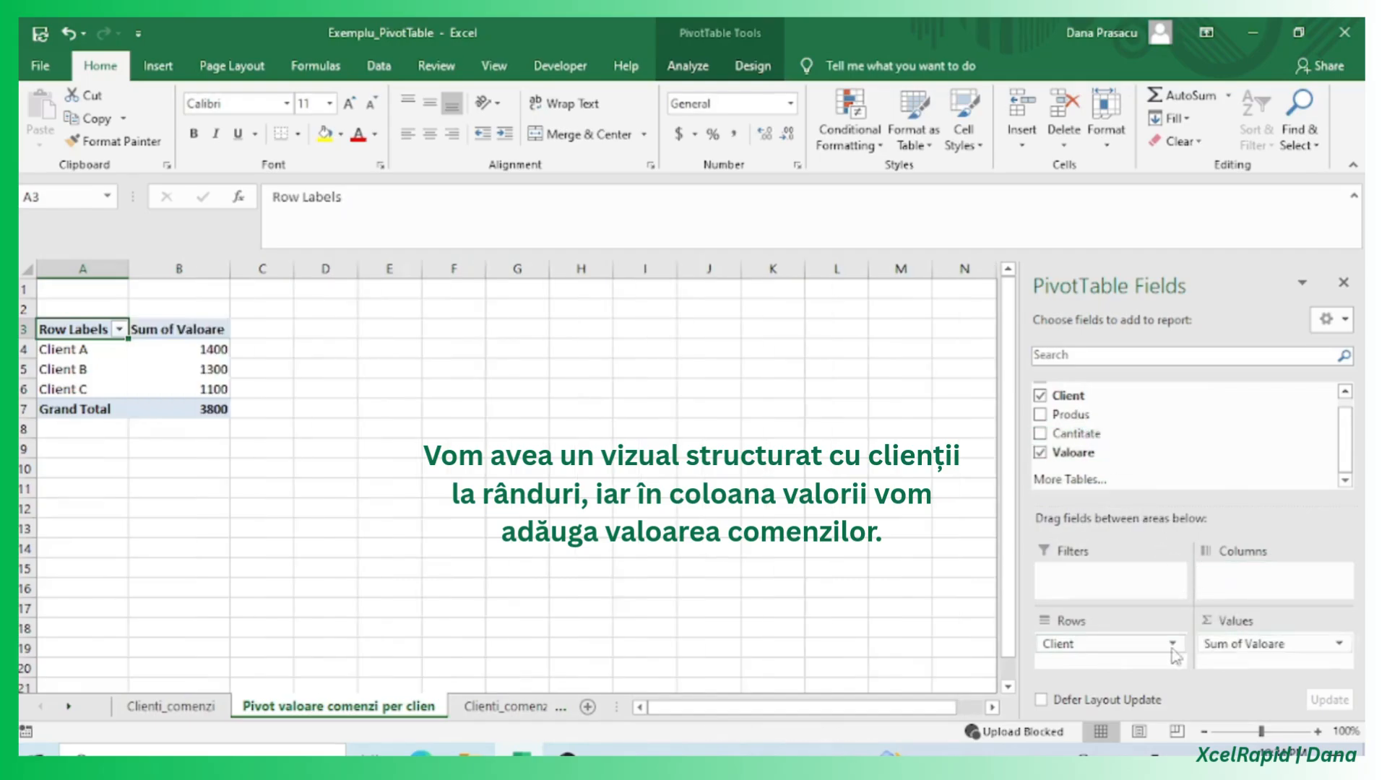
{"action": "left_click", "coordinate": [293, 424]}
{"action": "left_click_drag", "start_coordinate": [220, 350], "coordinate": [222, 398]}
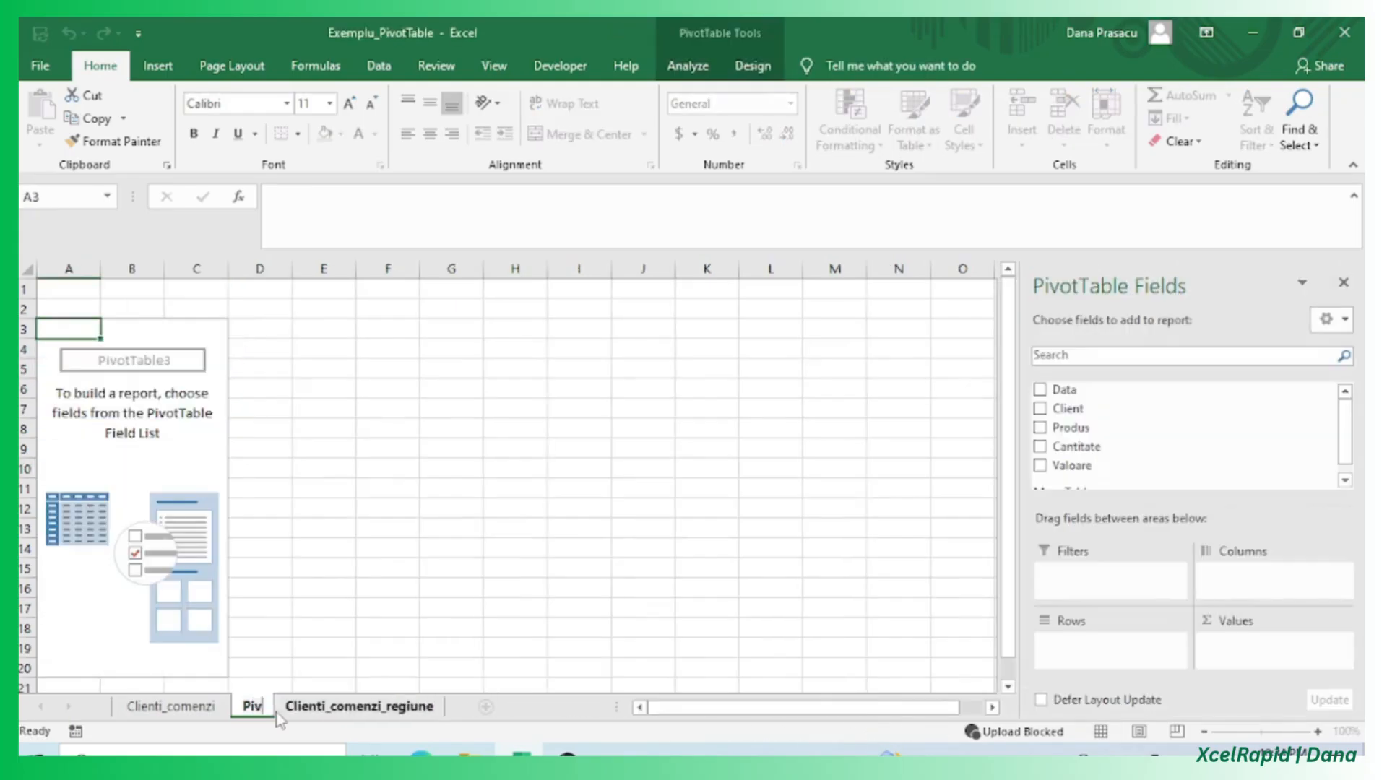
{"action": "type", "text": "ot valoare comenz"}
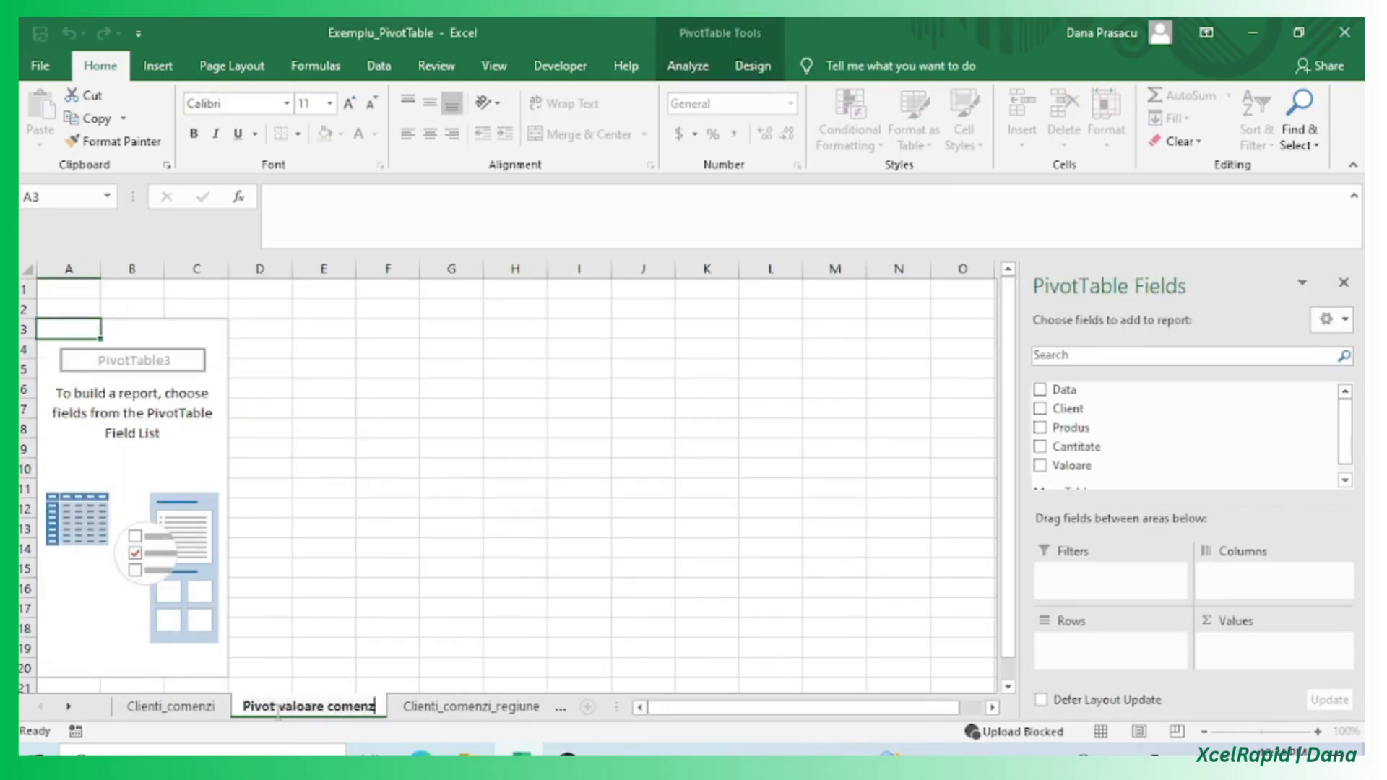
{"action": "type", "text": "i"}
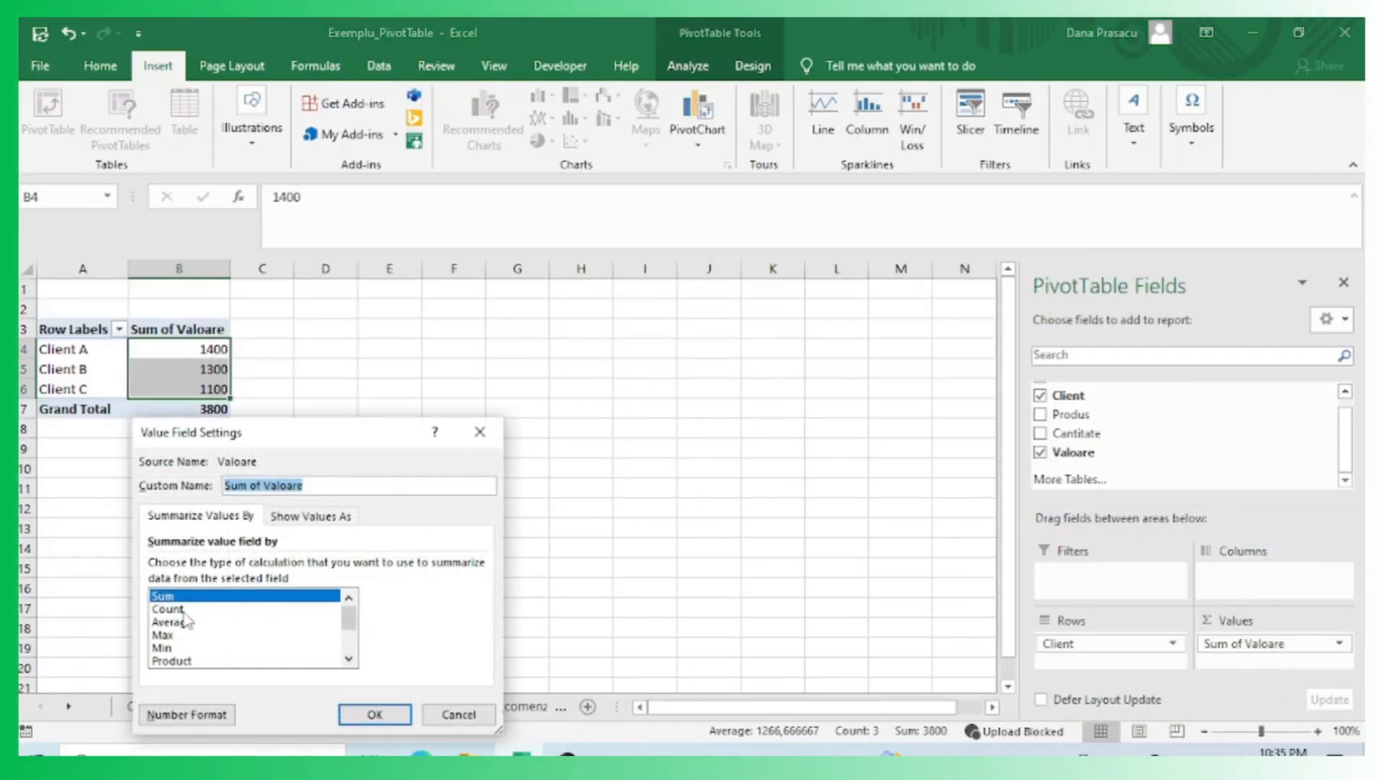
Format the Sum of Valoare values as Number with 0 decimal places and a 1000 separator.
{"action": "left_click", "coordinate": [196, 718]}
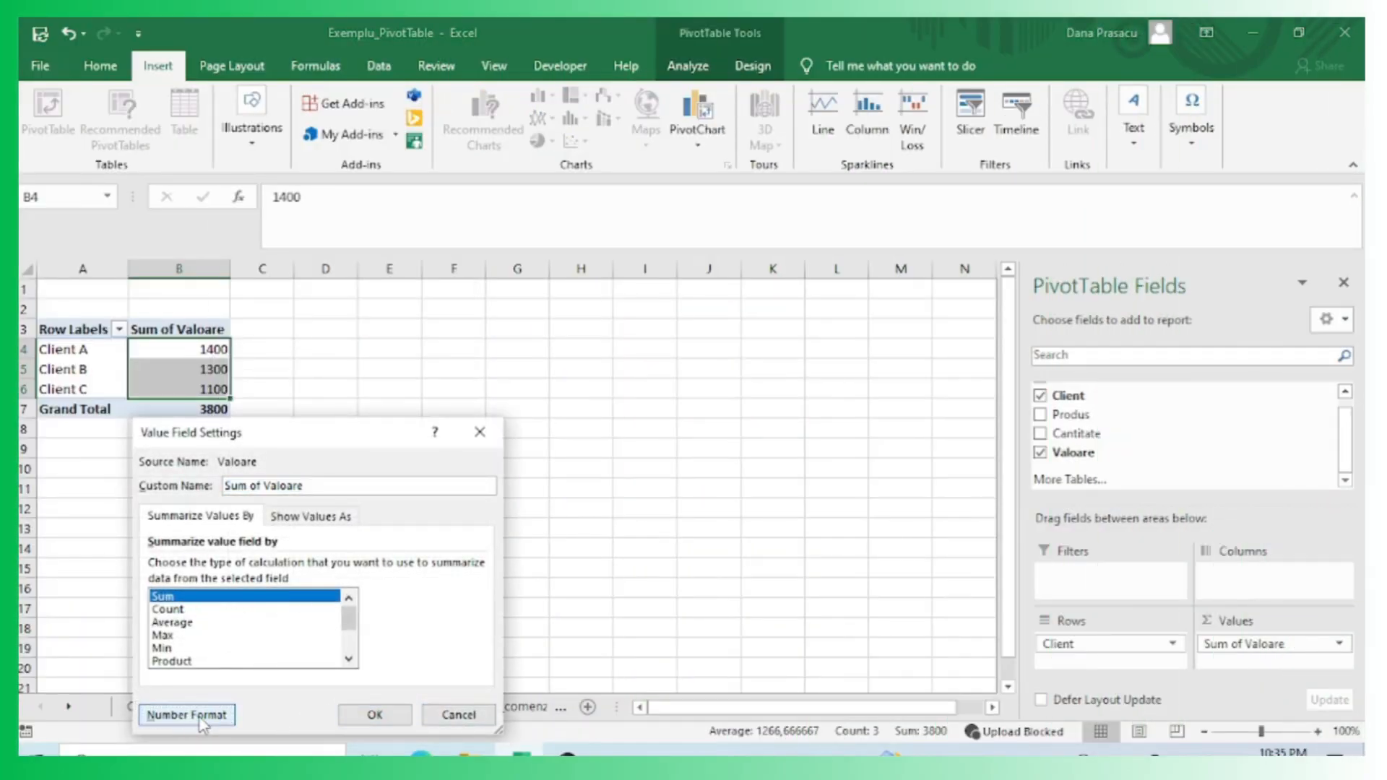
{"action": "left_click", "coordinate": [101, 379]}
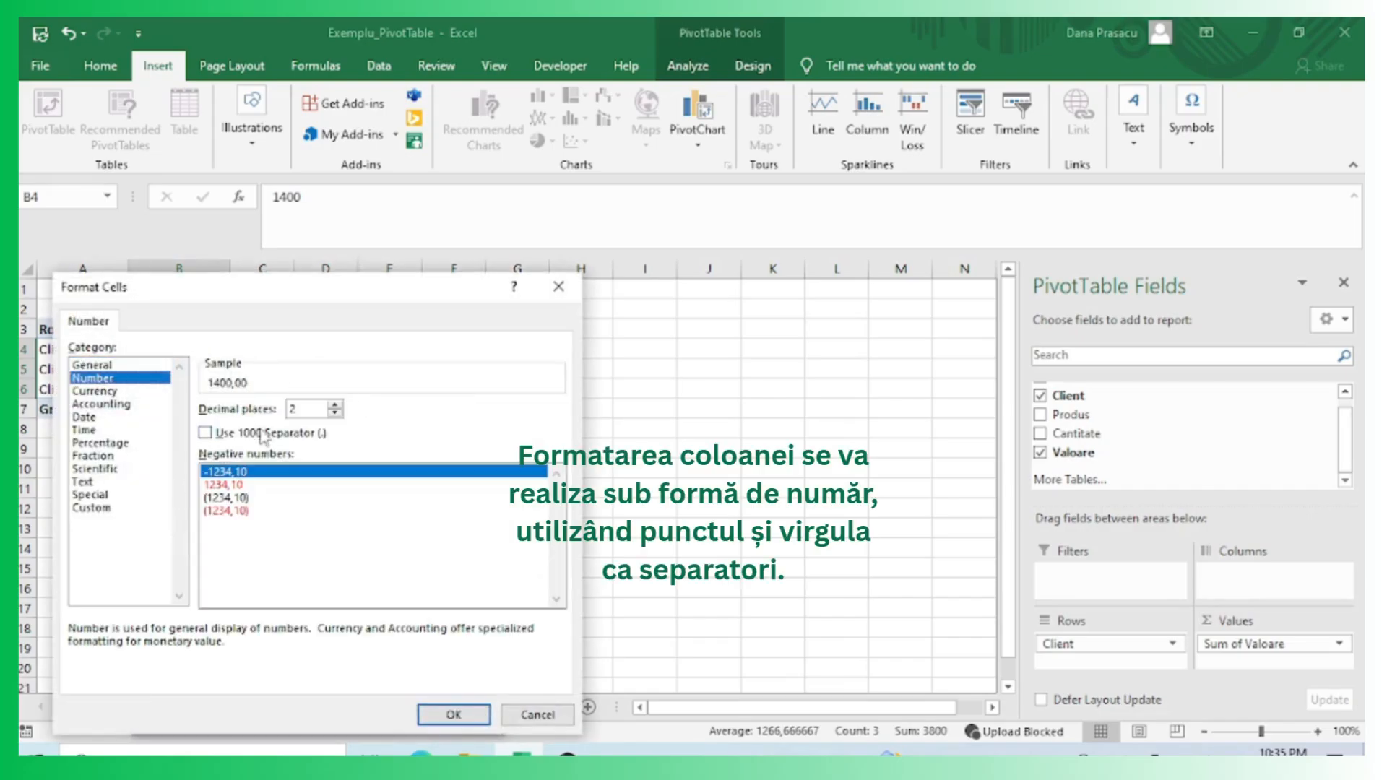
{"action": "left_click", "coordinate": [206, 432]}
{"action": "double_click", "coordinate": [335, 413]}
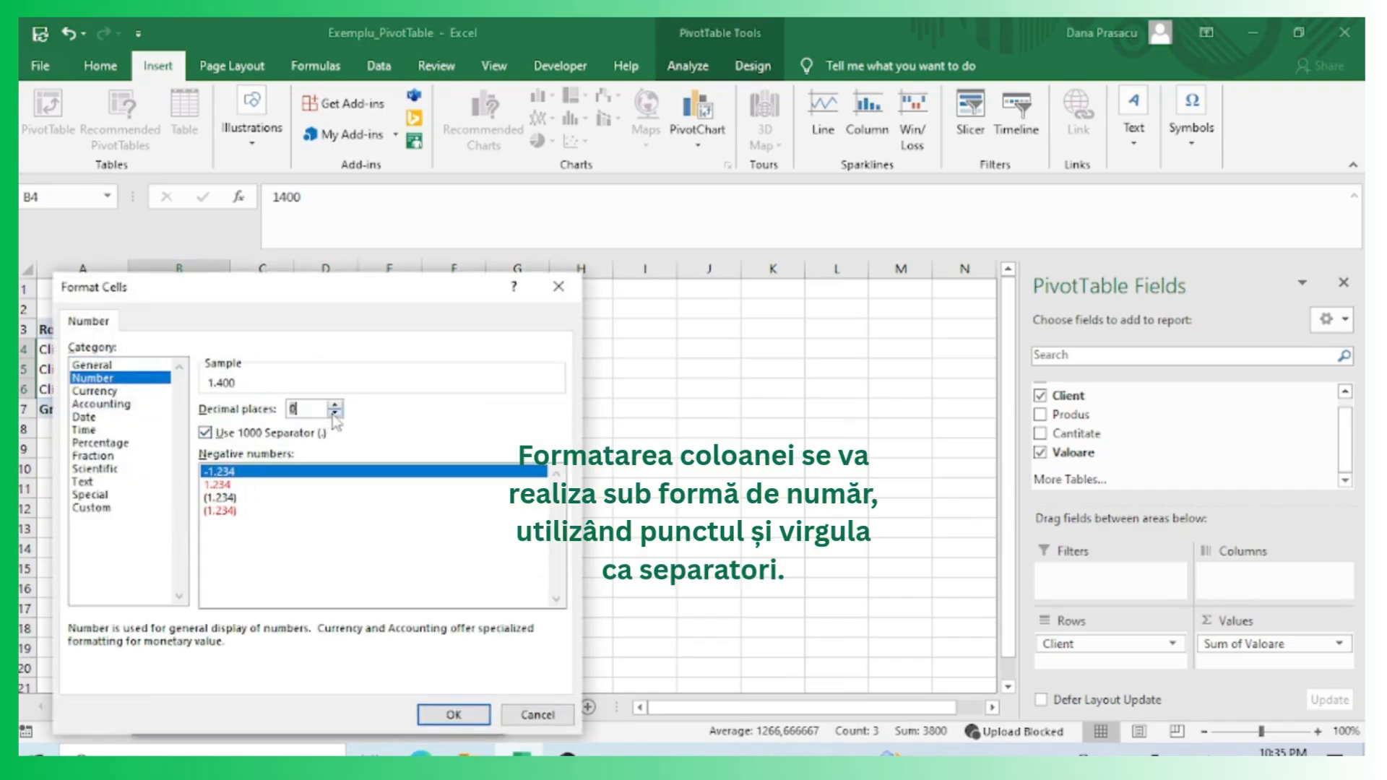
{"action": "left_click", "coordinate": [454, 715]}
{"action": "left_click", "coordinate": [375, 715]}
{"action": "left_click", "coordinate": [285, 509]}
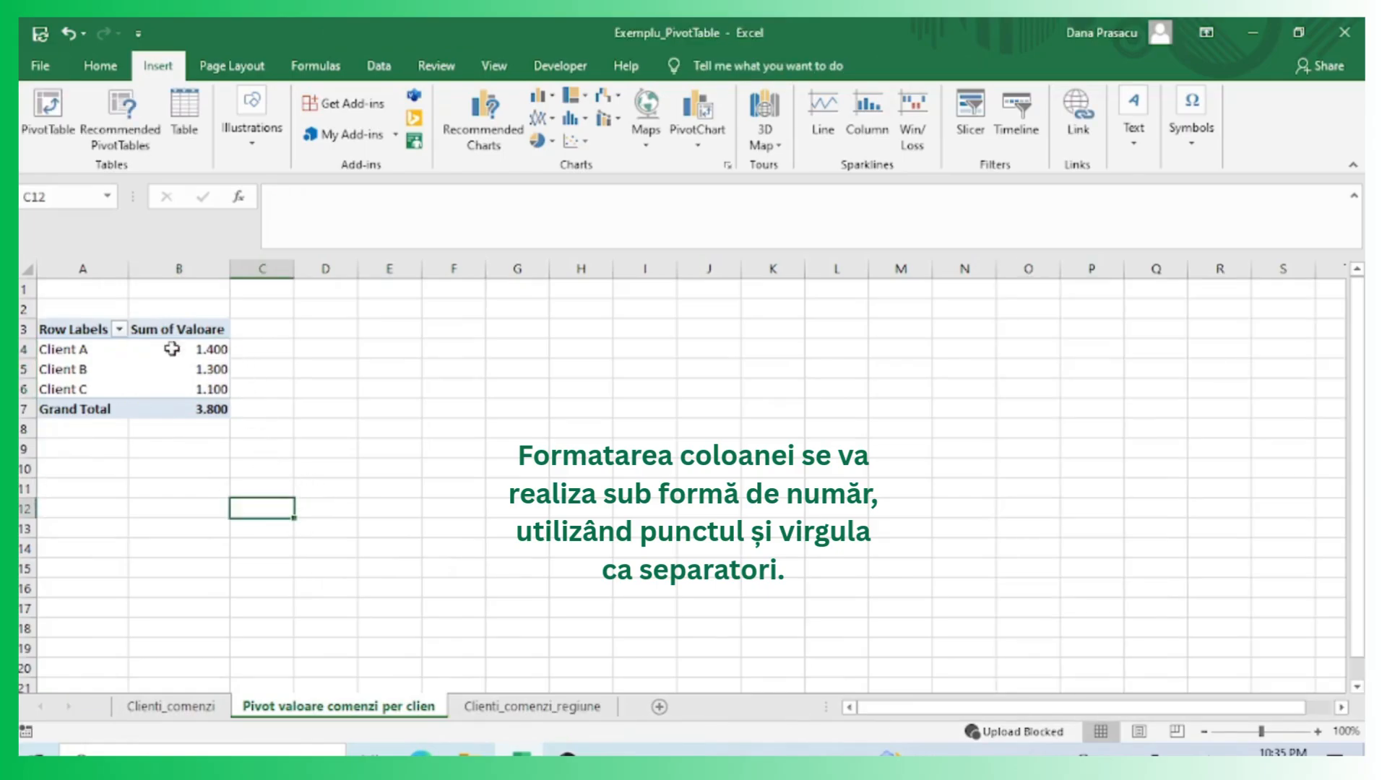
Create a PivotTable on a new worksheet from the Clienti_comenzi data range A1:E11.
{"action": "left_click_drag", "start_coordinate": [87, 349], "coordinate": [191, 372]}
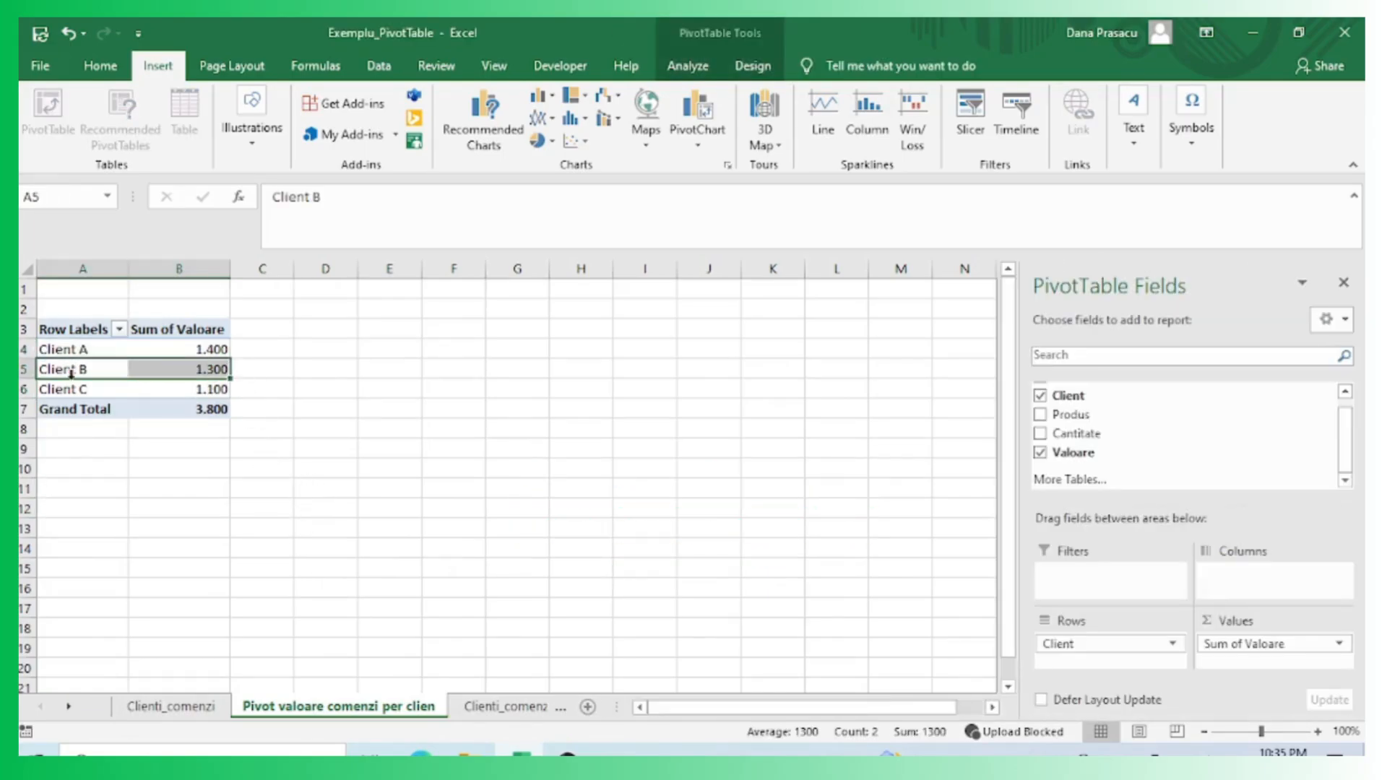
{"action": "left_click", "coordinate": [71, 374]}
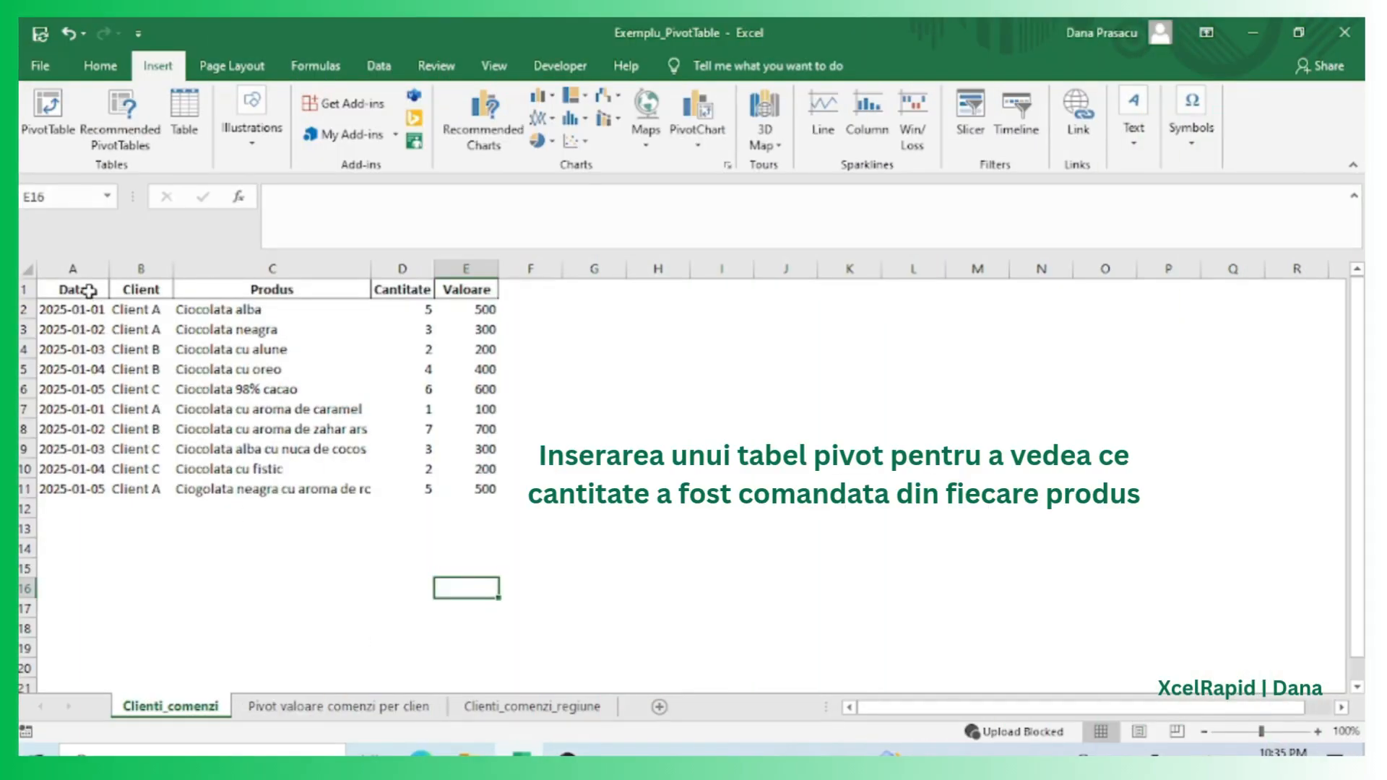
{"action": "left_click_drag", "start_coordinate": [88, 291], "coordinate": [462, 488]}
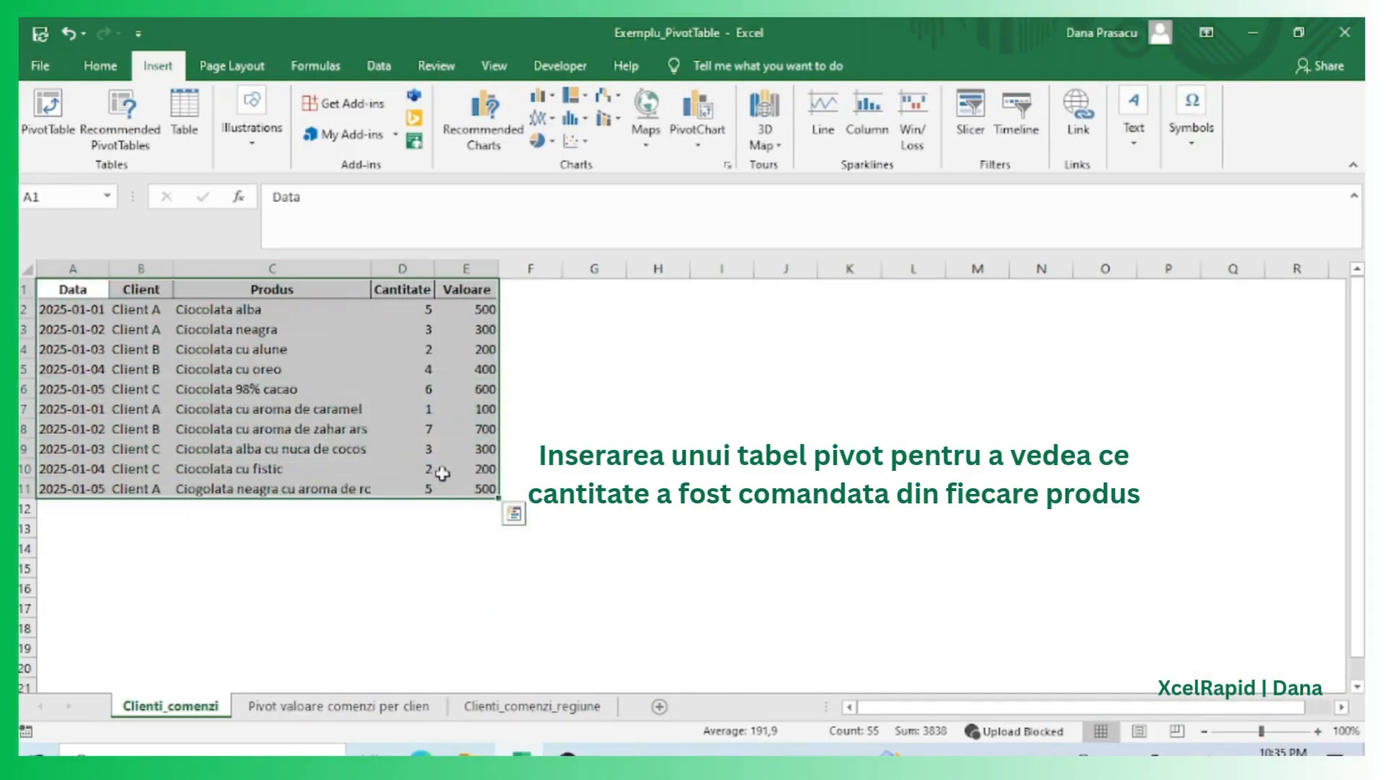
{"action": "left_click", "coordinate": [71, 135]}
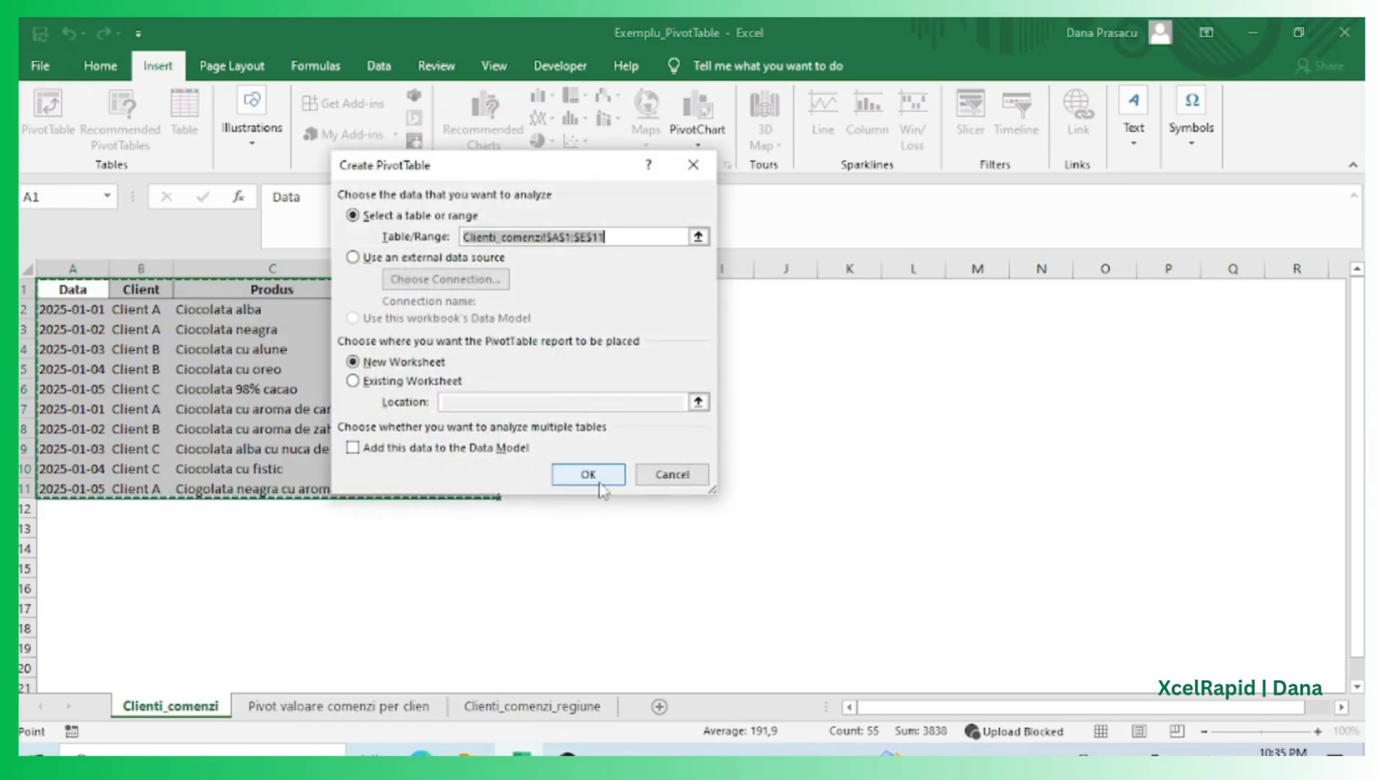
{"action": "left_click", "coordinate": [590, 472]}
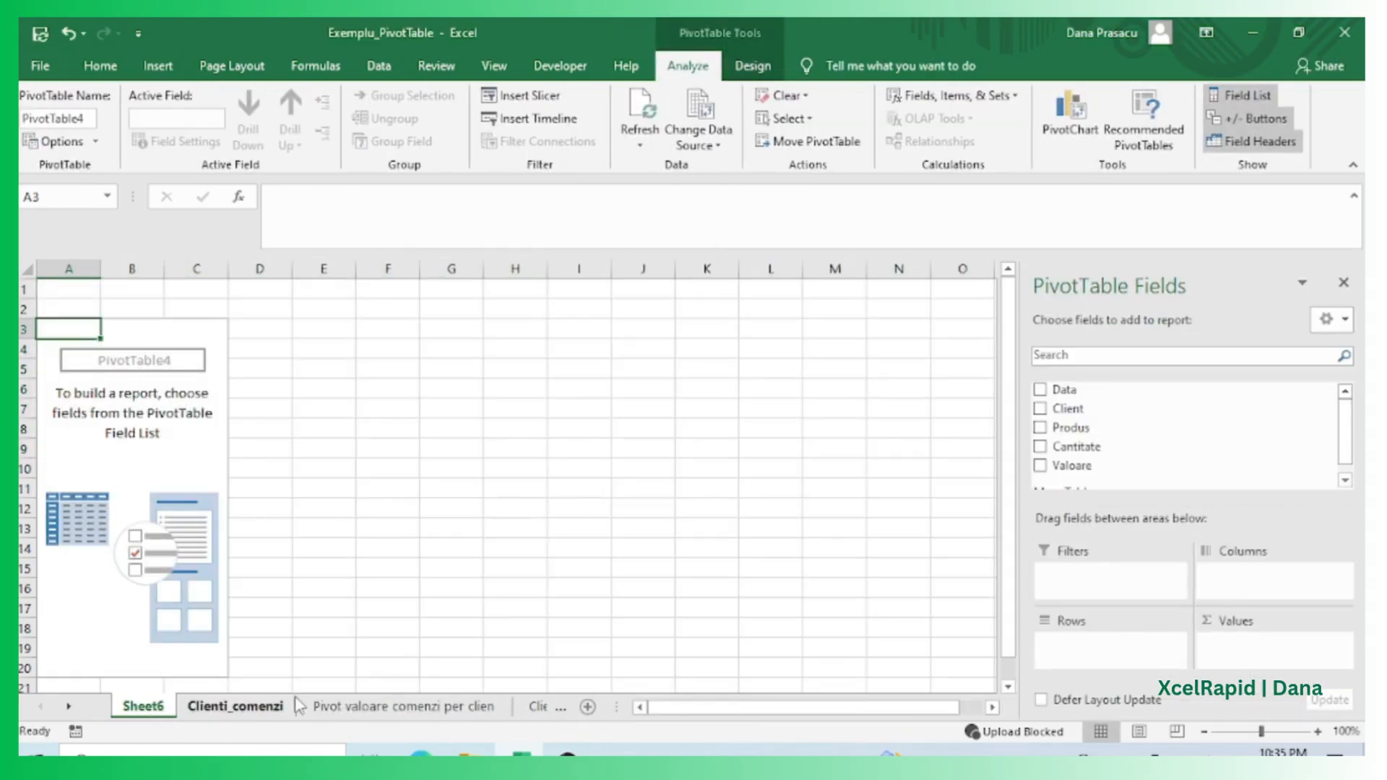
Move the new Sheet6 tab after Clienti_comenzi and select the Produs column entries.
{"action": "mouse_move", "coordinate": [298, 706]}
{"action": "left_mouse_down"}
{"action": "mouse_move", "coordinate": [282, 706]}
{"action": "mouse_move", "coordinate": [300, 706]}
{"action": "left_mouse_up"}
{"action": "left_click", "coordinate": [170, 706]}
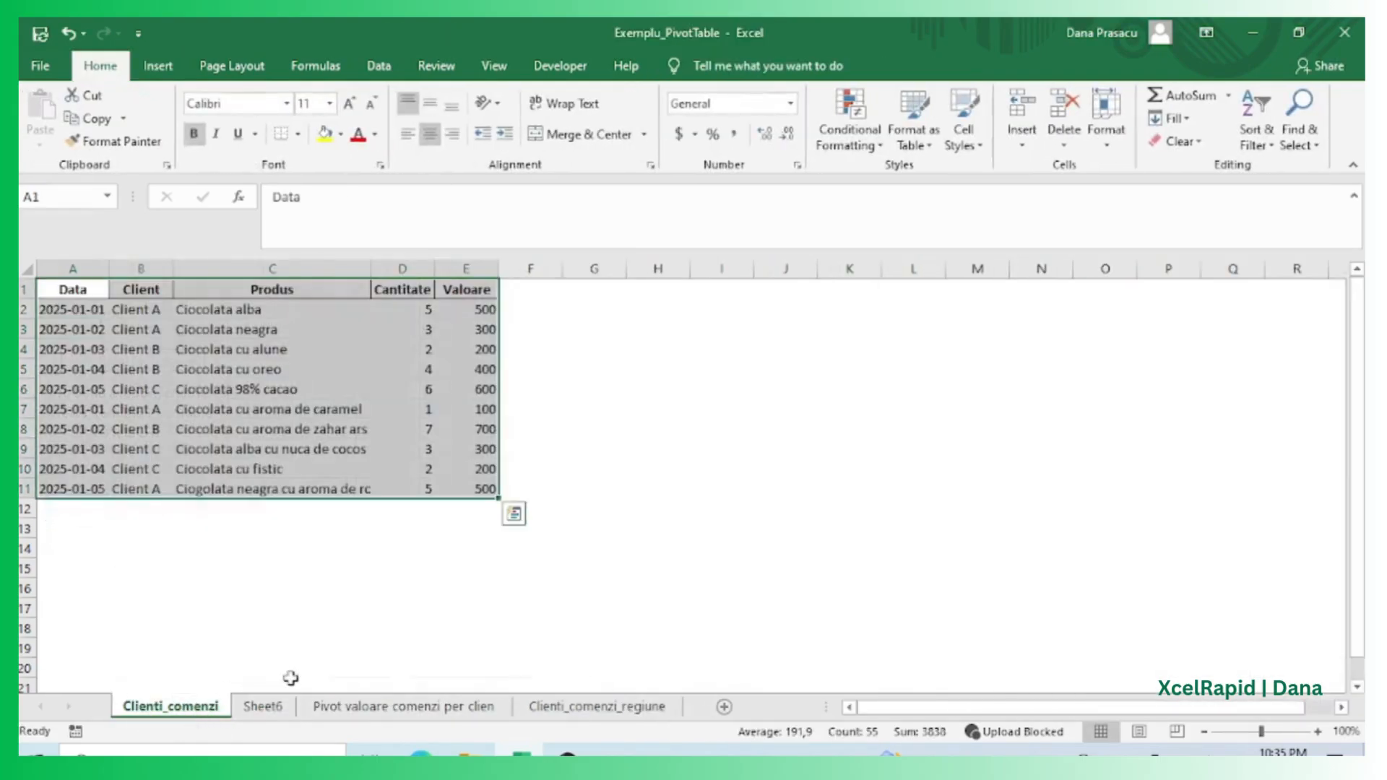
{"action": "left_click_drag", "start_coordinate": [257, 287], "coordinate": [272, 489]}
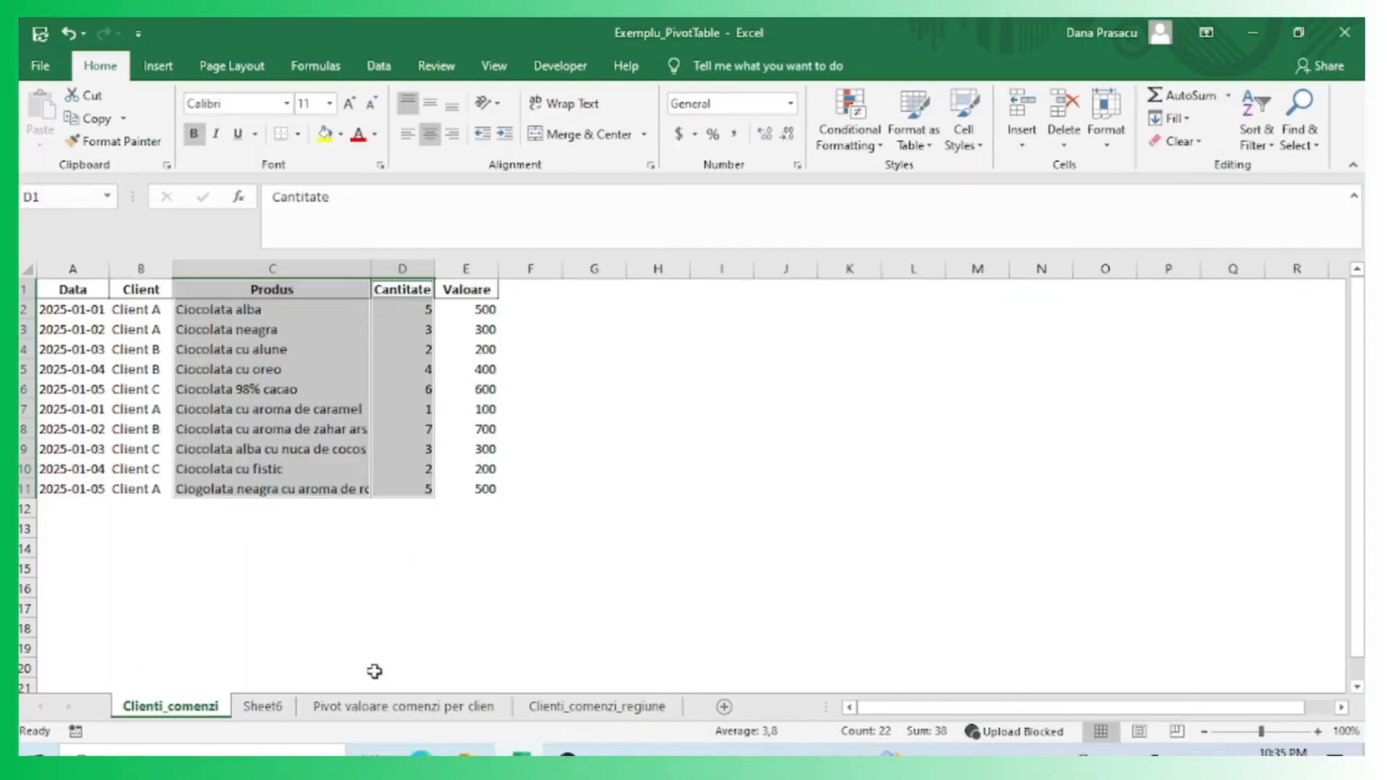
{"action": "left_click", "coordinate": [391, 668]}
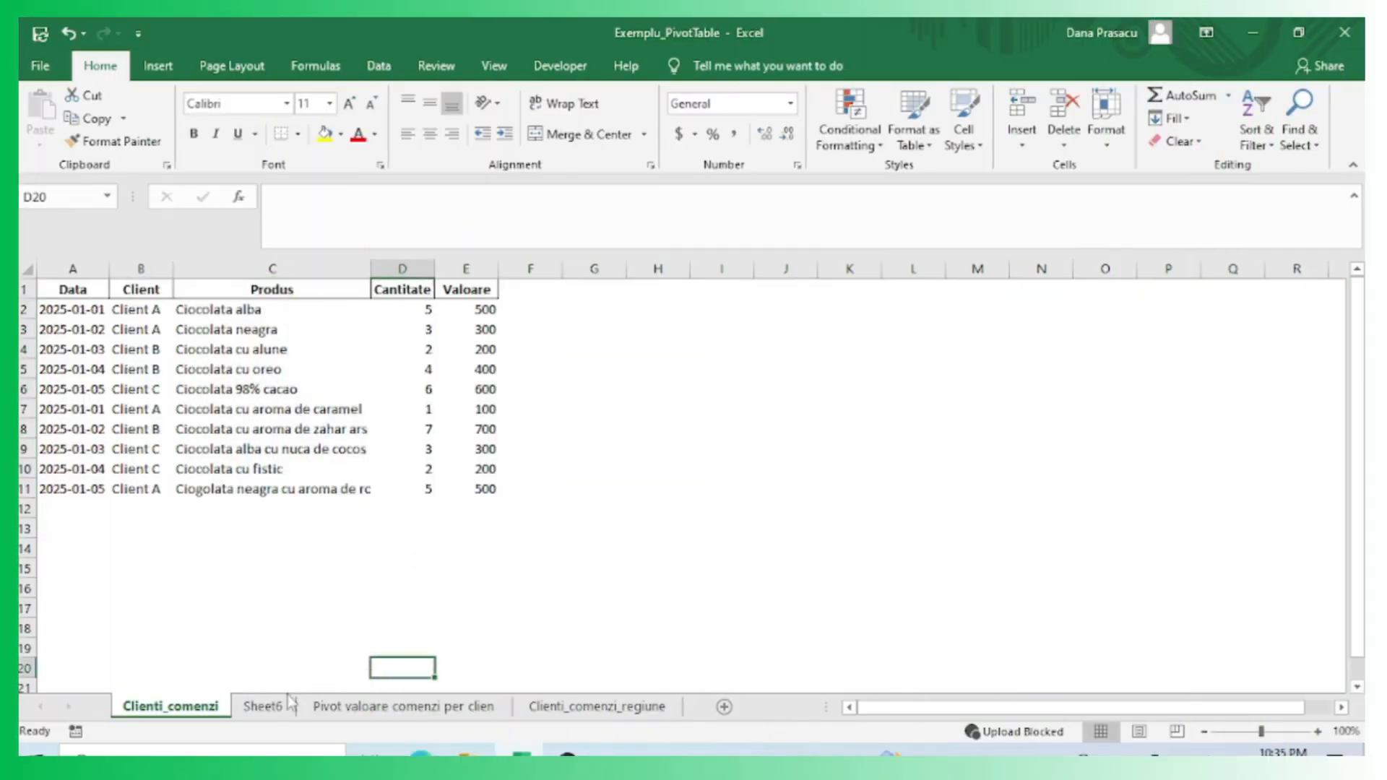
Rename Sheet6 as "Pivot cantitate sortiment".
{"action": "left_click", "coordinate": [264, 706]}
{"action": "double_click", "coordinate": [267, 706]}
{"action": "type", "text": "Pi"}
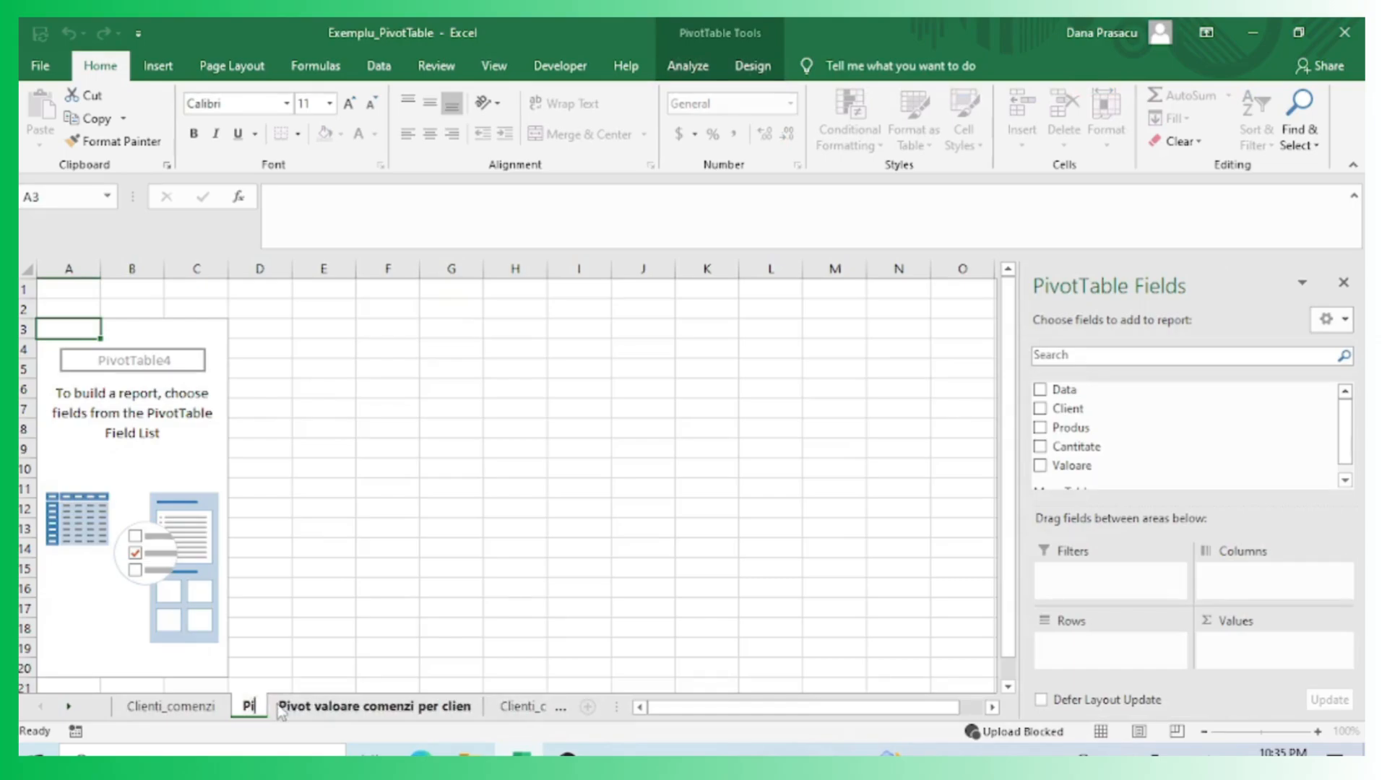
{"action": "type", "text": "vot cantita"}
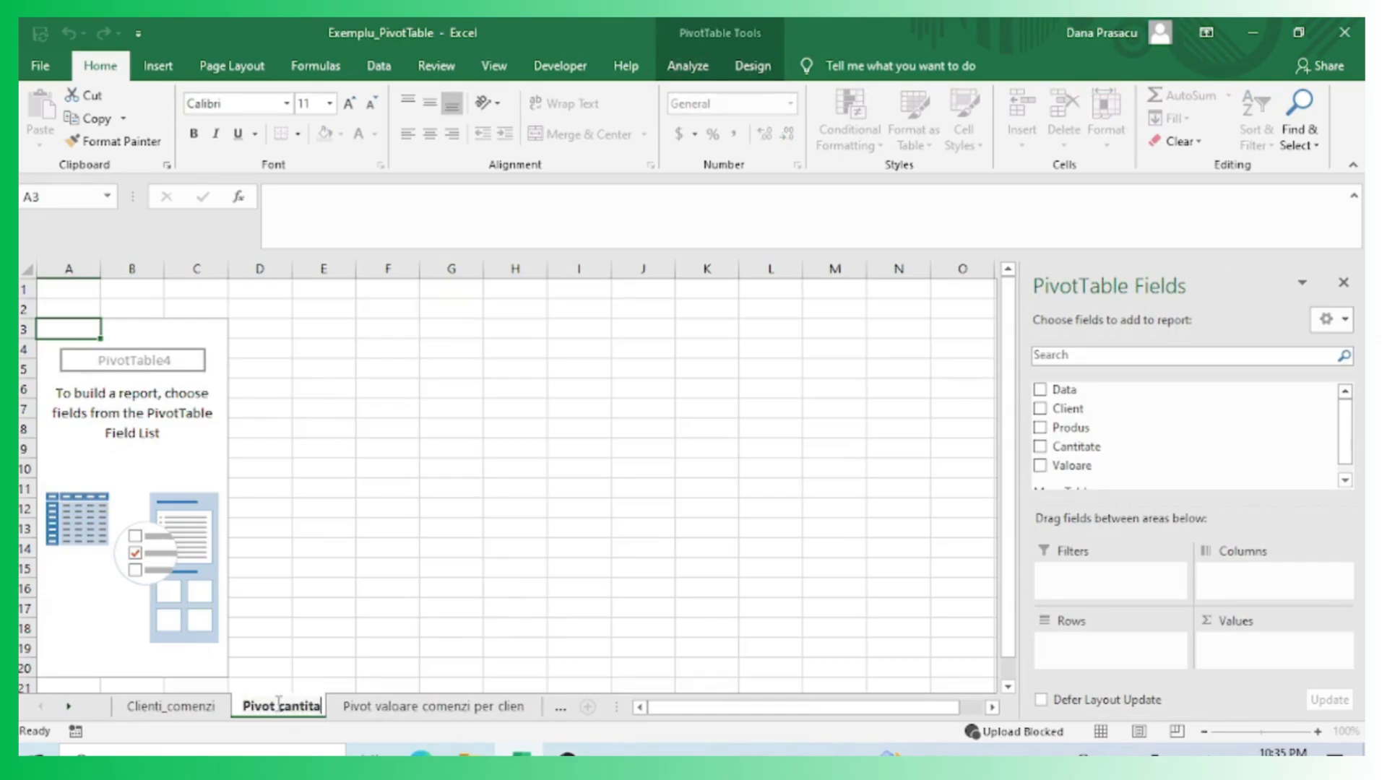
{"action": "type", "text": "te sortiment"}
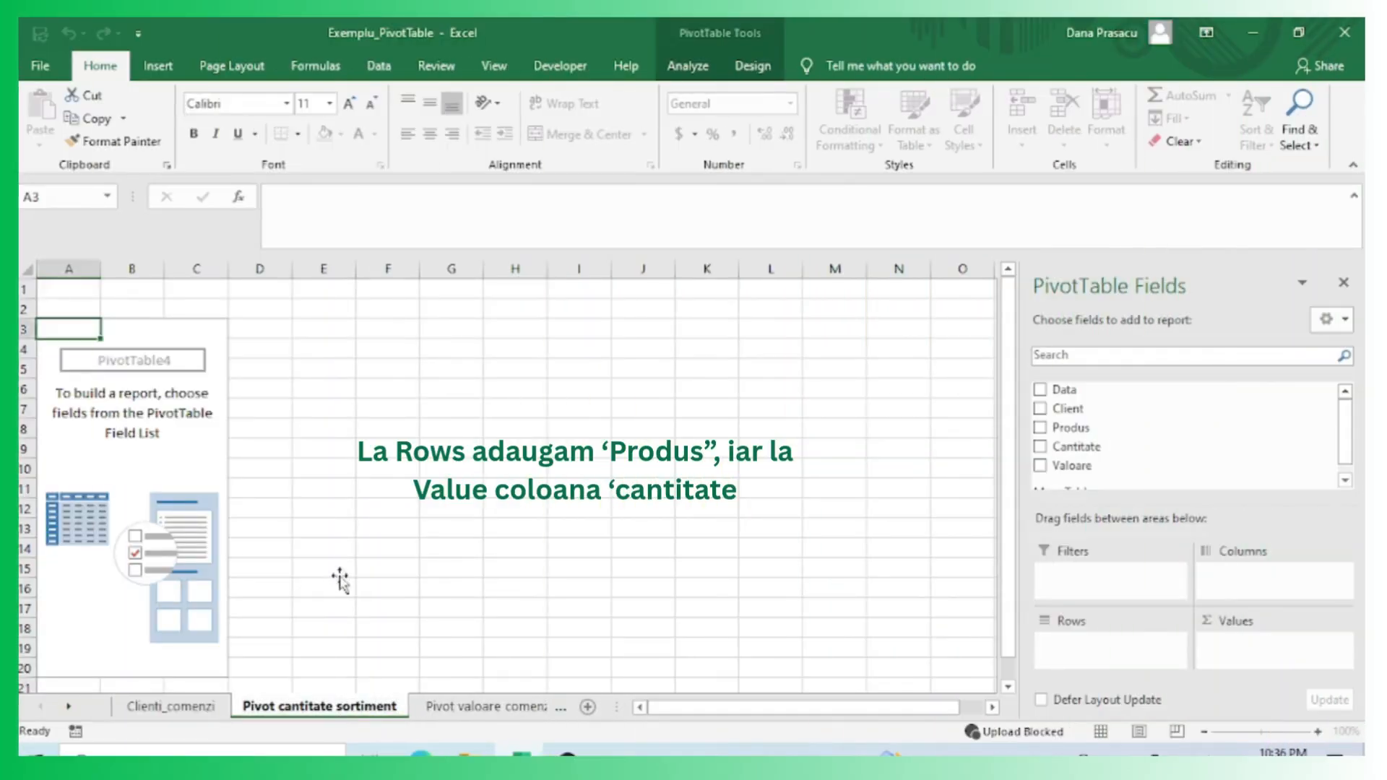
{"action": "left_click", "coordinate": [131, 448]}
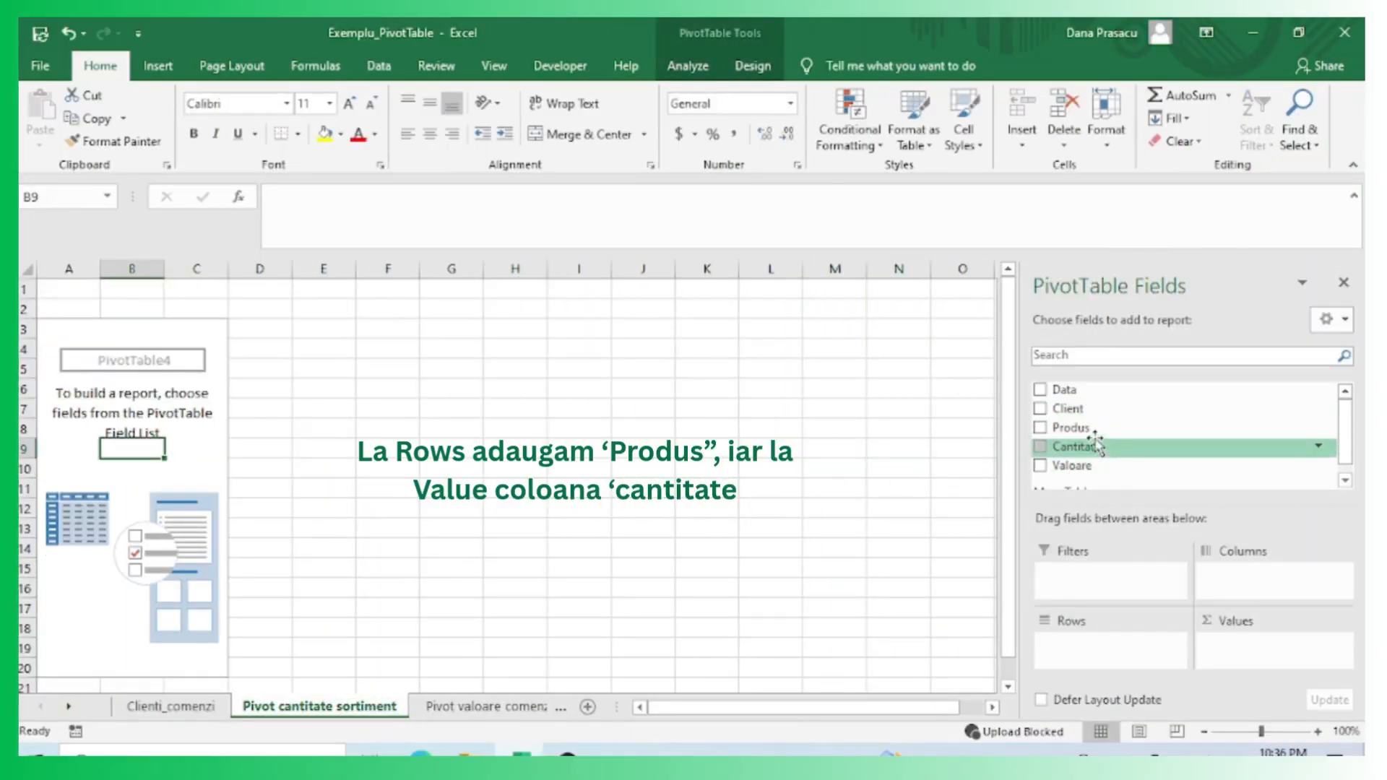
Add the Produs field to the pivot's rows and the Cantitate field to its values.
{"action": "left_click_drag", "start_coordinate": [1093, 431], "coordinate": [1116, 654]}
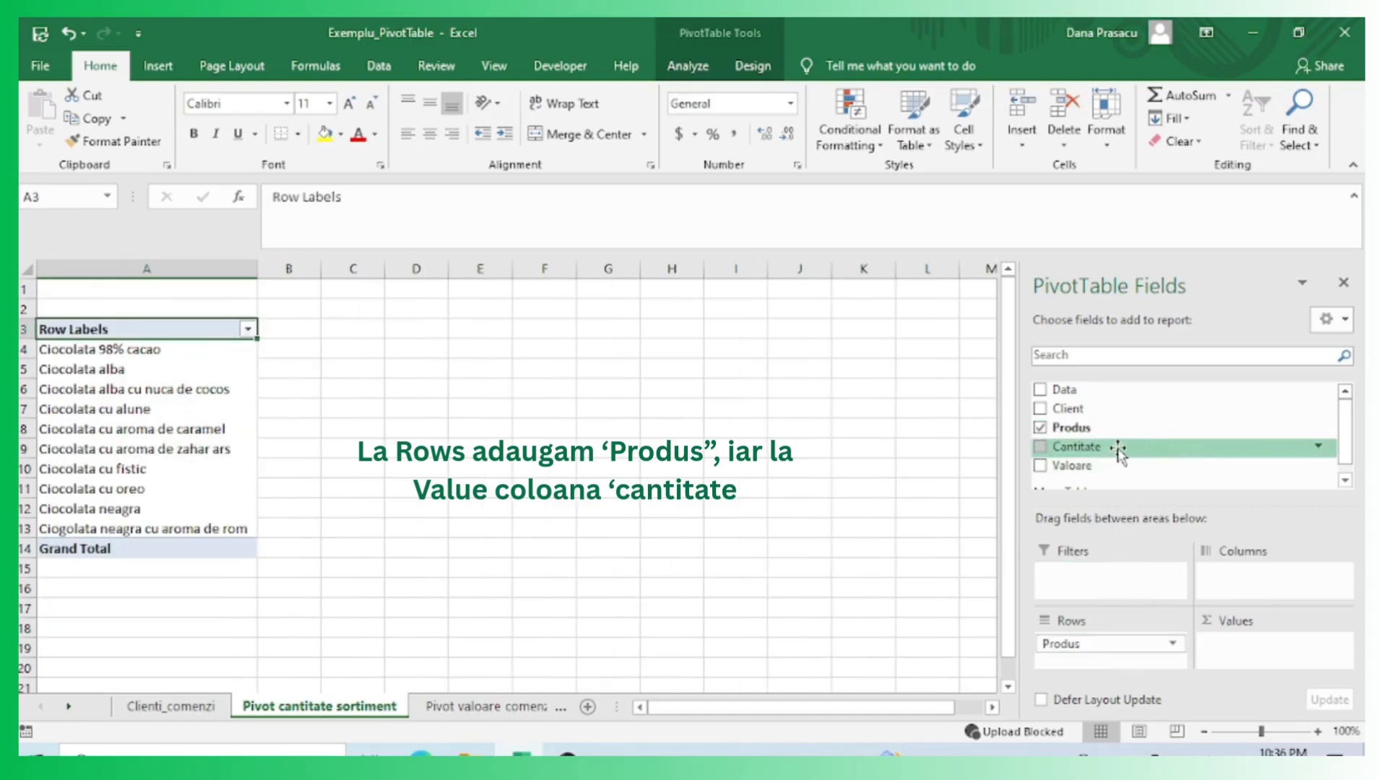
{"action": "left_click_drag", "start_coordinate": [1118, 451], "coordinate": [1250, 646]}
{"action": "left_click", "coordinate": [433, 410]}
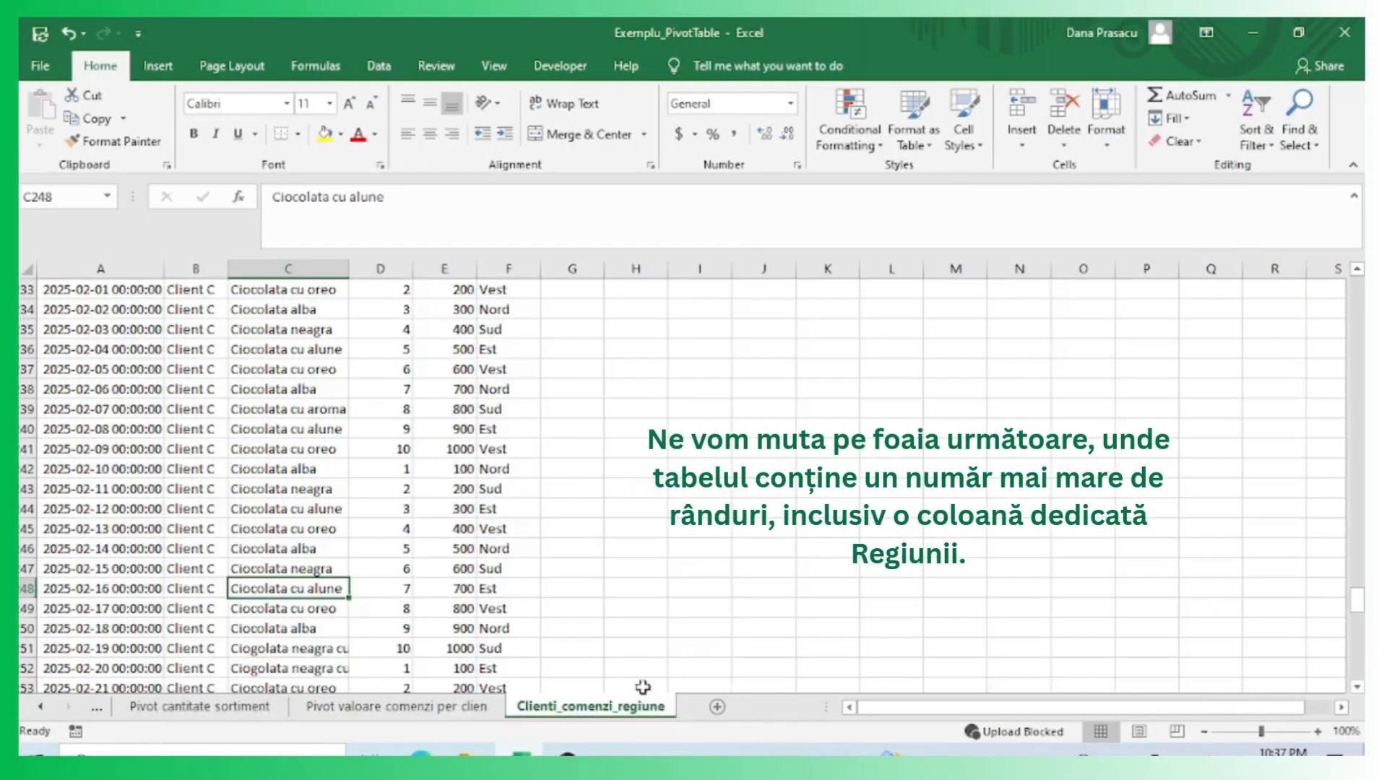
Create a PivotTable on a new worksheet from the full Clienti_comenzi_regiune data range A1:F301.
{"action": "left_click", "coordinate": [672, 609]}
{"action": "scroll", "coordinate": [458, 403], "scroll_direction": "down", "scroll_amount": 9}
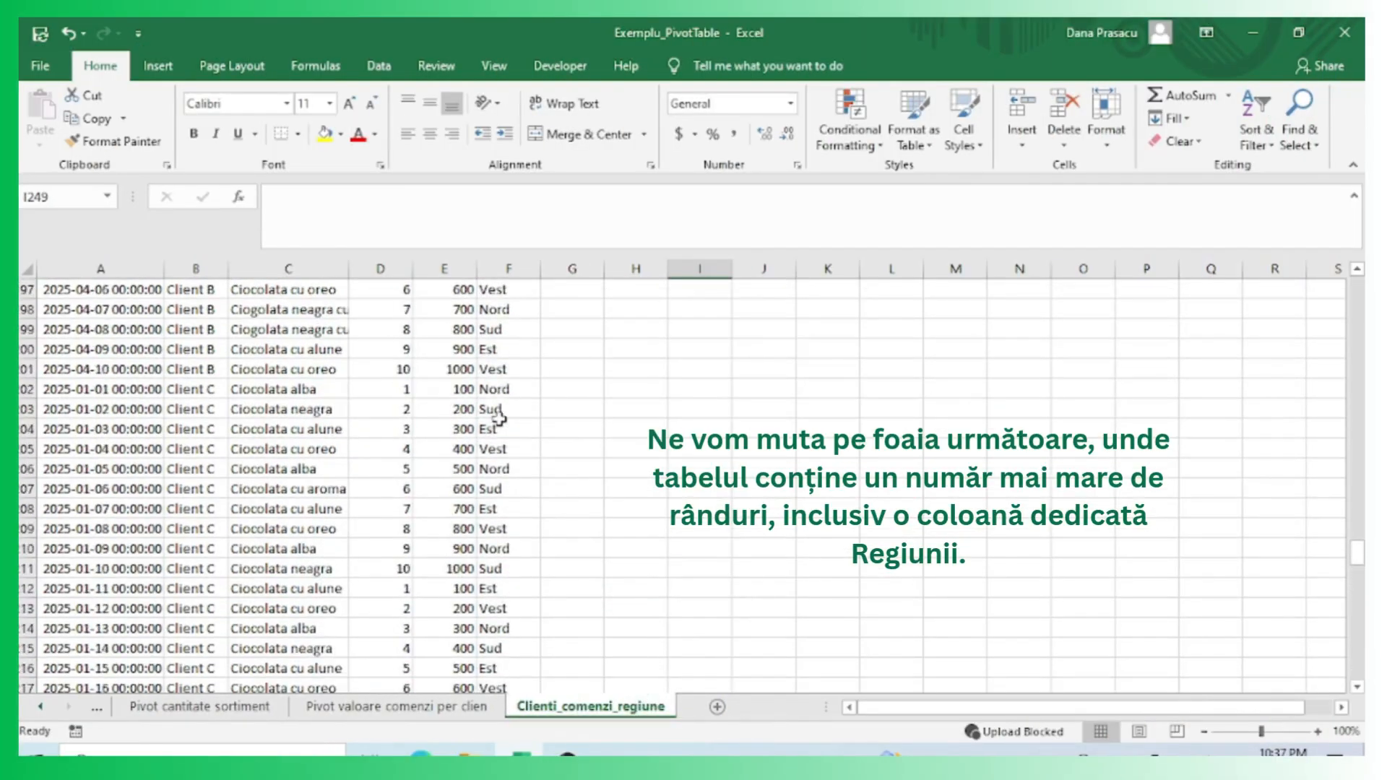
{"action": "left_click_drag", "start_coordinate": [1358, 504], "coordinate": [1358, 285]}
{"action": "left_click", "coordinate": [896, 411]}
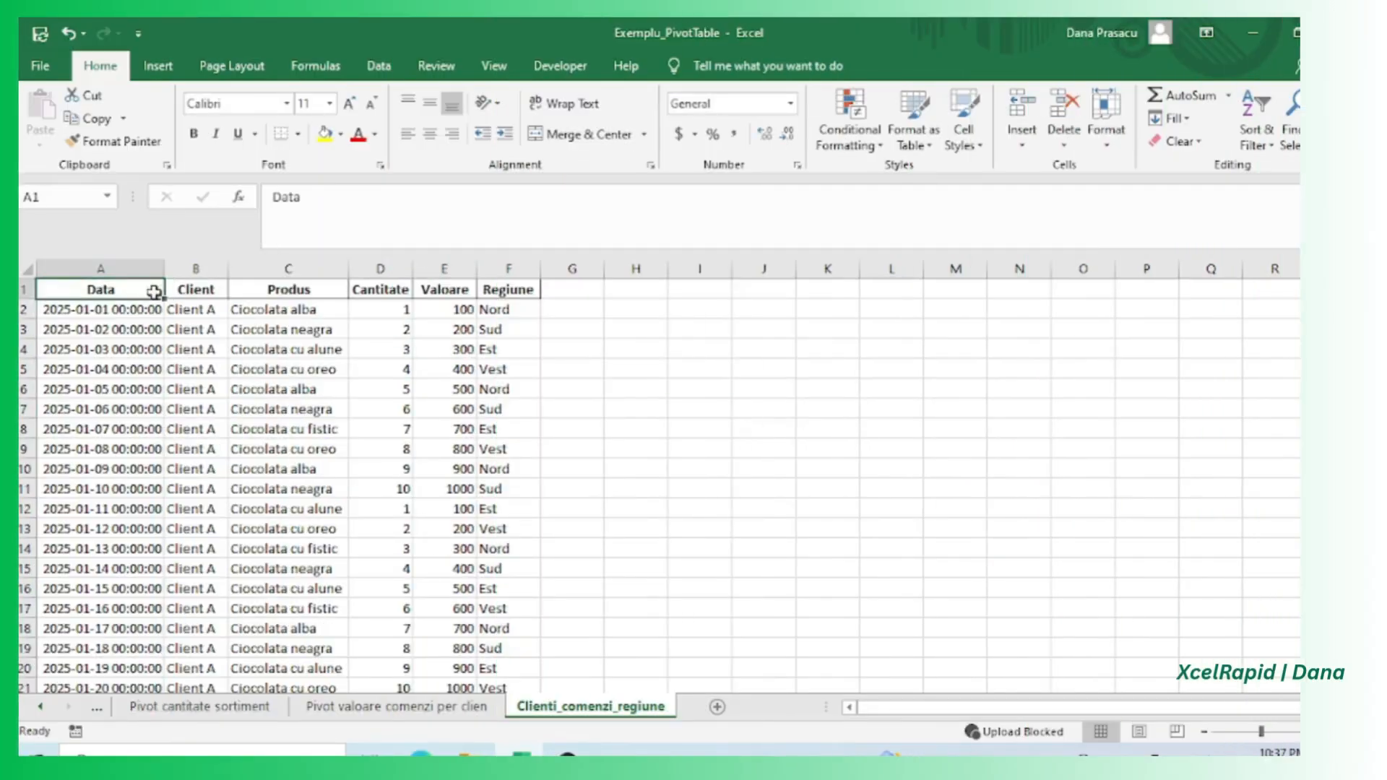
{"action": "left_click_drag", "start_coordinate": [101, 289], "coordinate": [508, 397]}
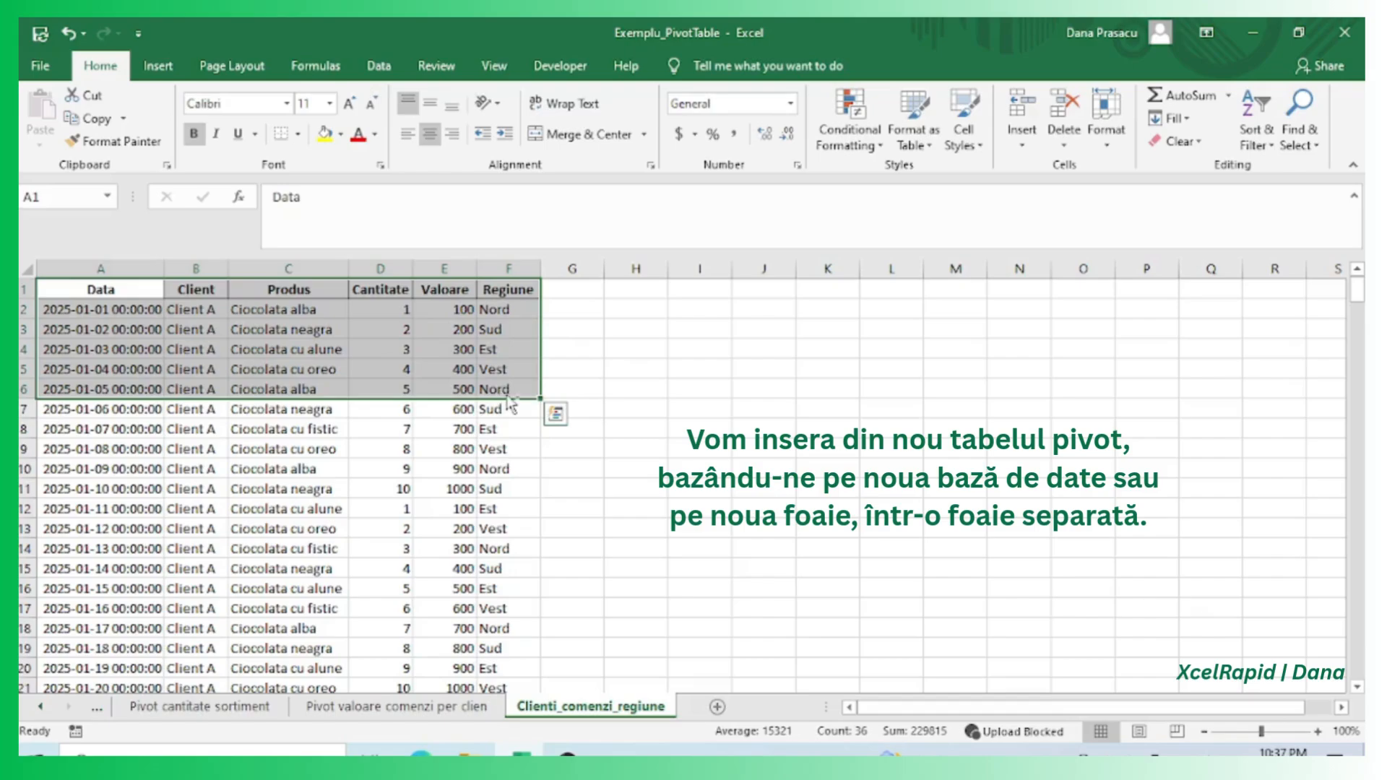
{"action": "key", "text": "ctrl+shift+Down"}
{"action": "left_click", "coordinate": [157, 67]}
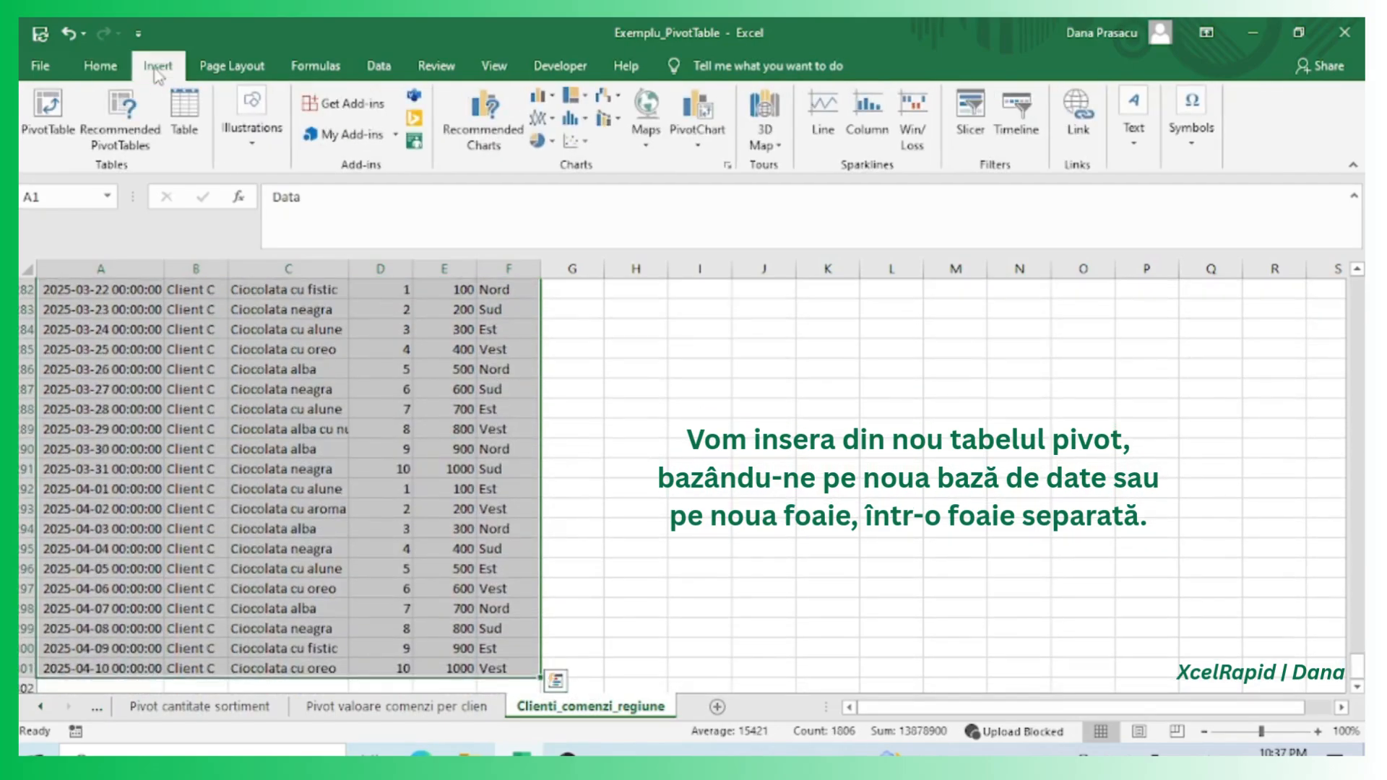
{"action": "left_click", "coordinate": [47, 116]}
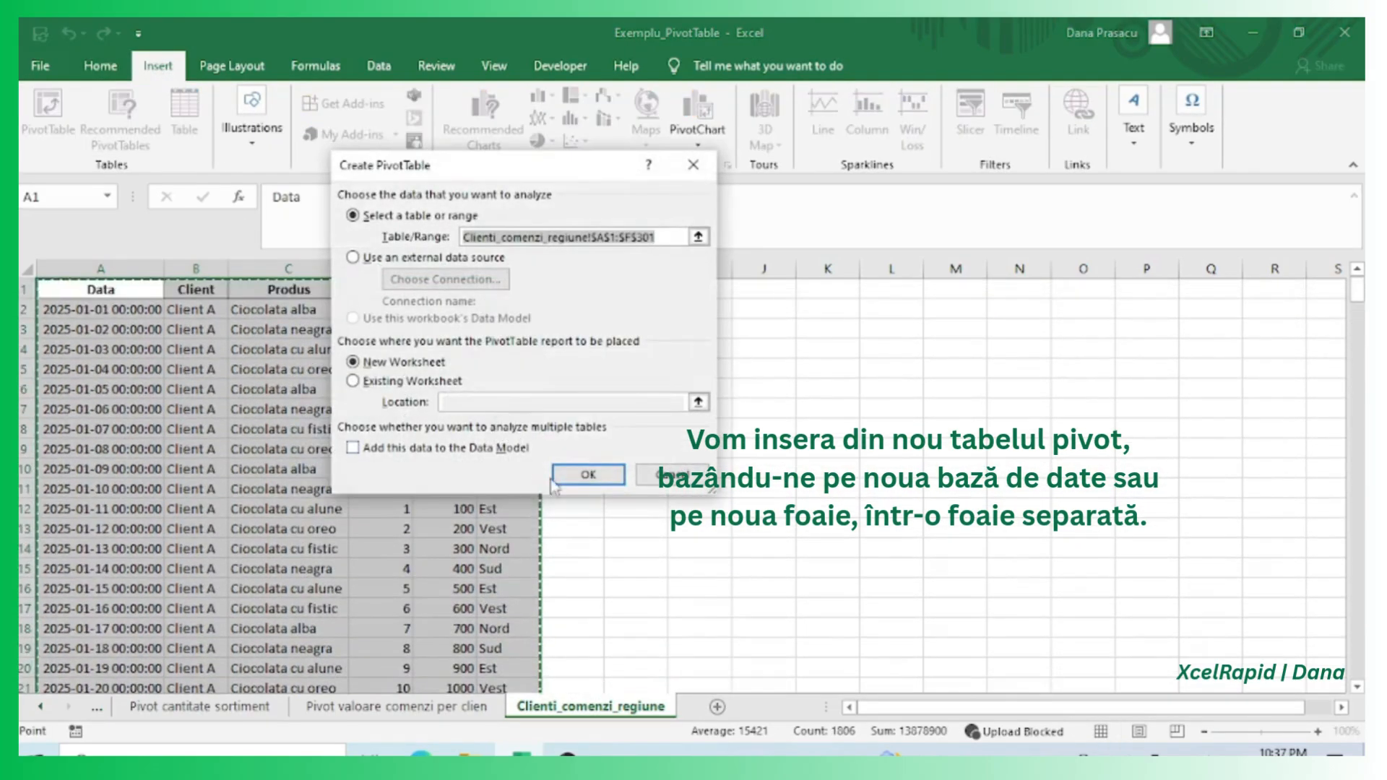
{"action": "left_click", "coordinate": [672, 474]}
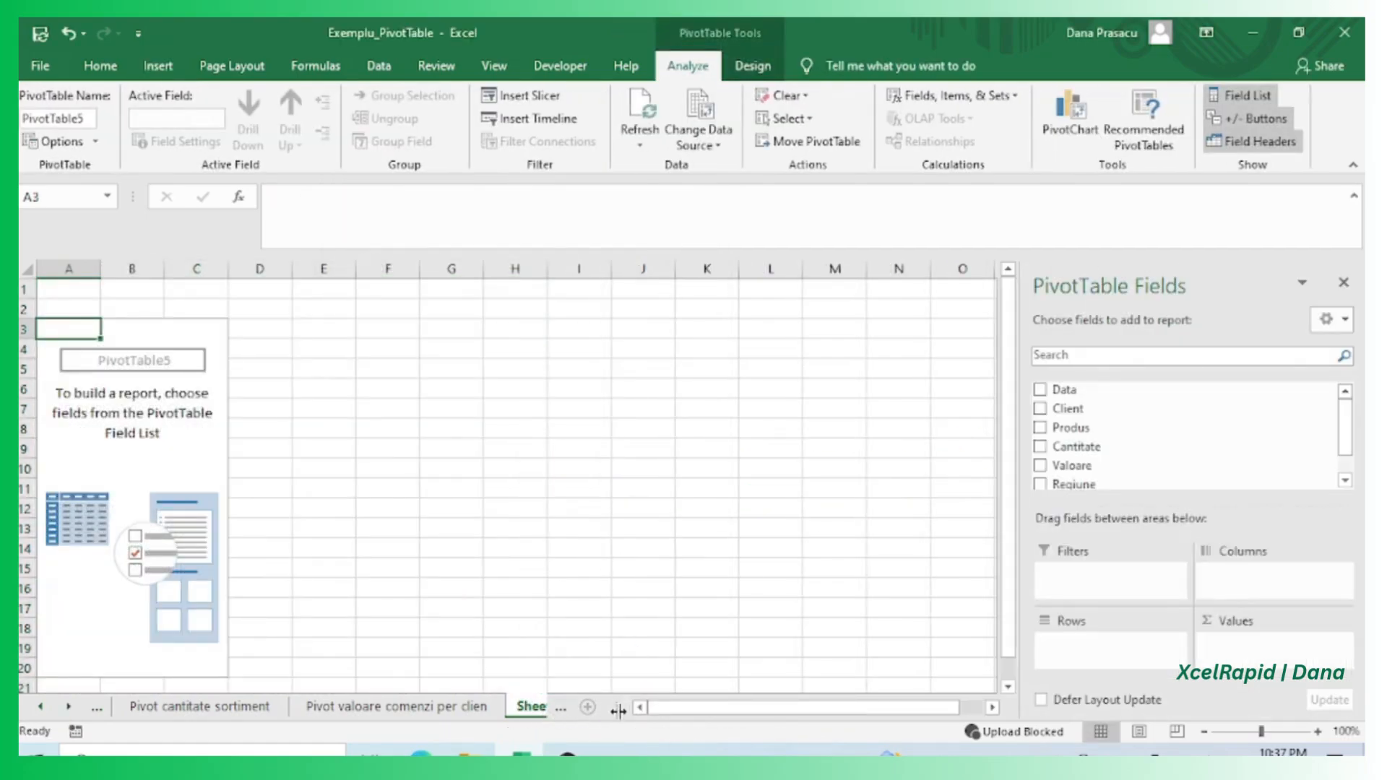
{"action": "left_click_drag", "start_coordinate": [618, 711], "coordinate": [927, 721]}
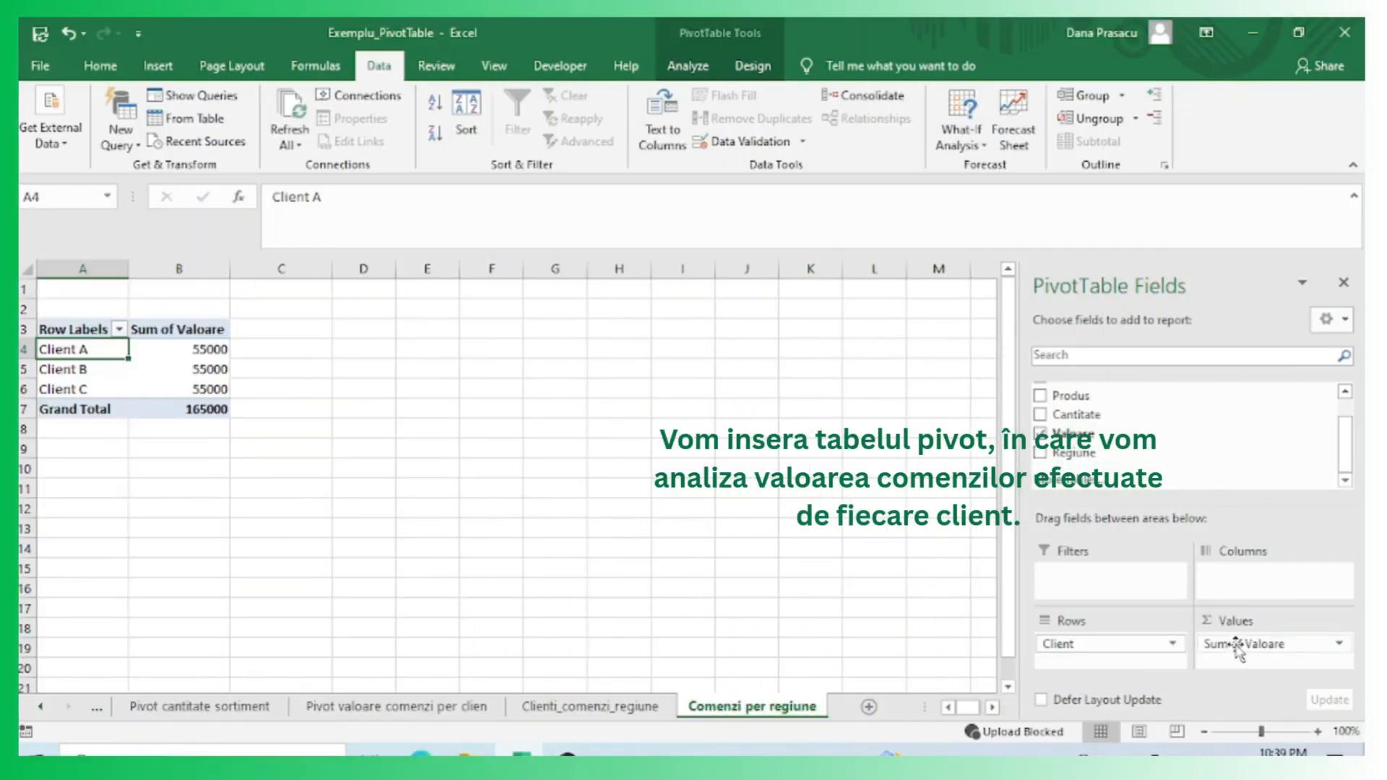
Remove Count of Regiune from the values and add Regiune to the rows above Client in the pivot.
{"action": "mouse_move", "coordinate": [1238, 647]}
{"action": "left_mouse_down"}
{"action": "mouse_move", "coordinate": [1201, 489]}
{"action": "mouse_move", "coordinate": [1241, 584]}
{"action": "mouse_move", "coordinate": [1228, 646]}
{"action": "left_mouse_up"}
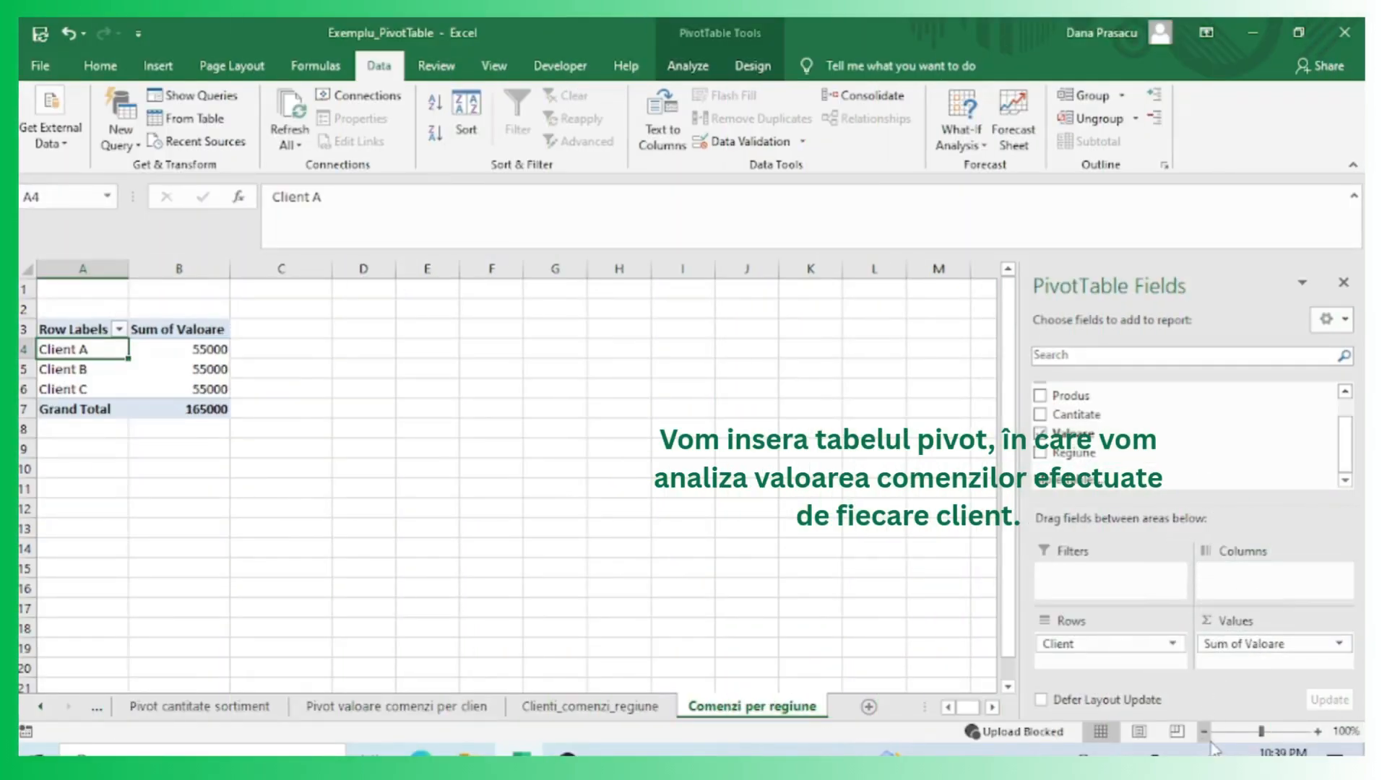
{"action": "left_click_drag", "start_coordinate": [1074, 453], "coordinate": [1102, 643]}
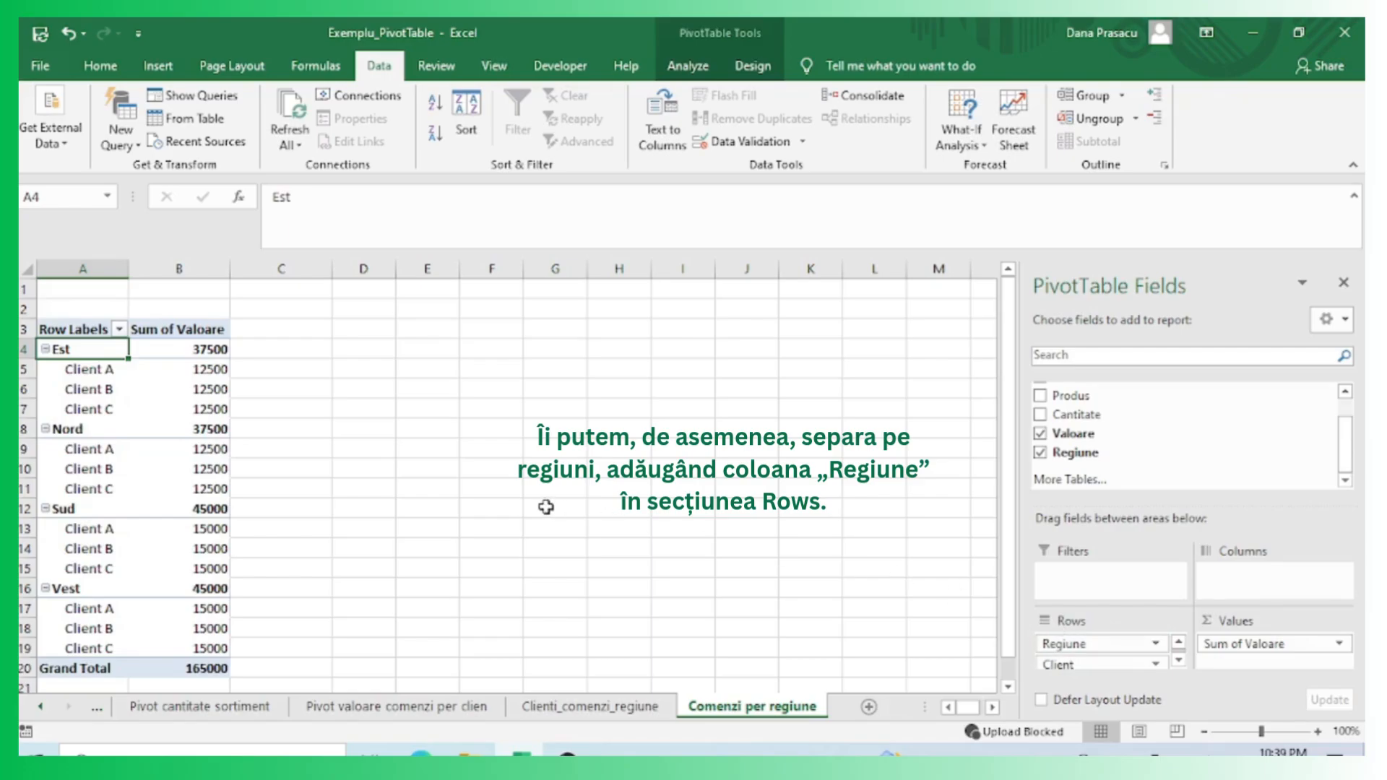
{"action": "left_click", "coordinate": [318, 408]}
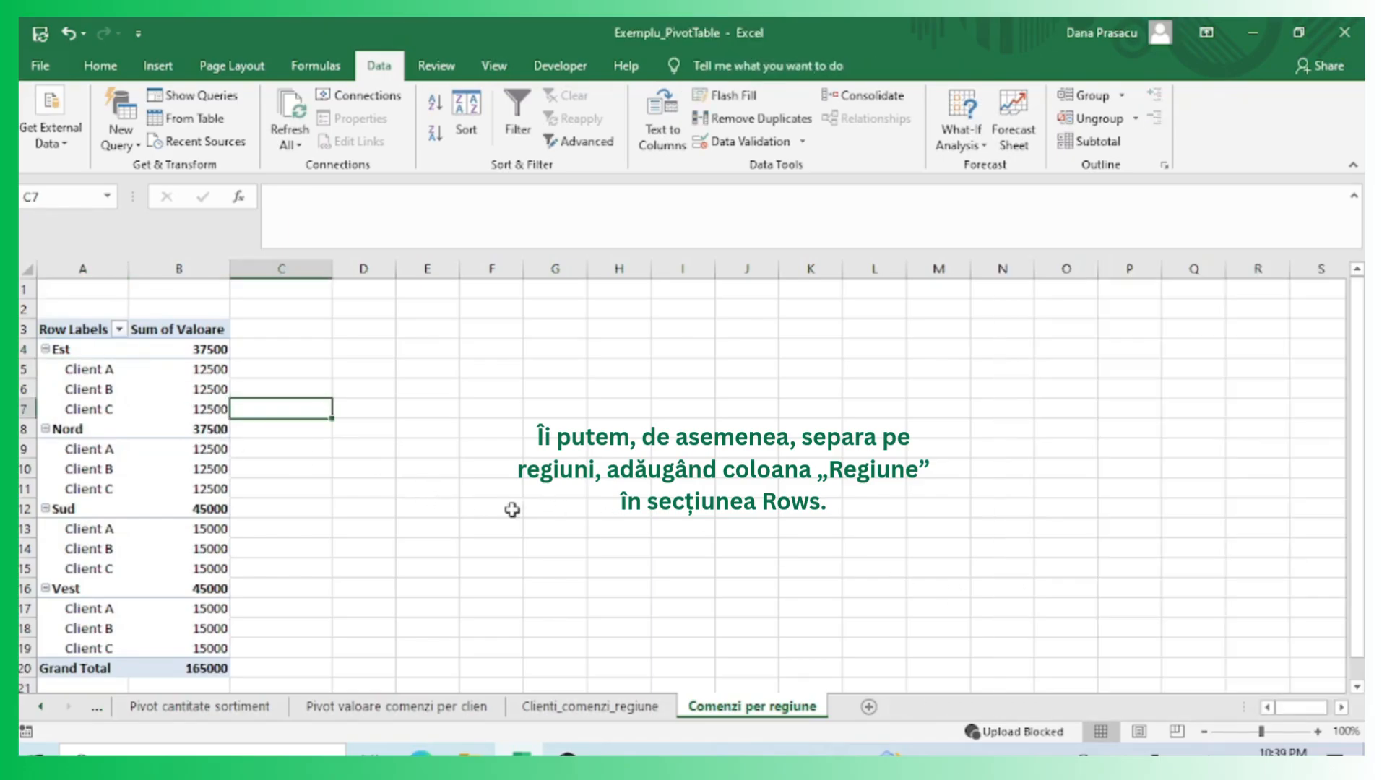
Examine the regional subtotal rows Est, Nord, Sud and Vest of the pivot.
{"action": "left_click", "coordinate": [815, 497]}
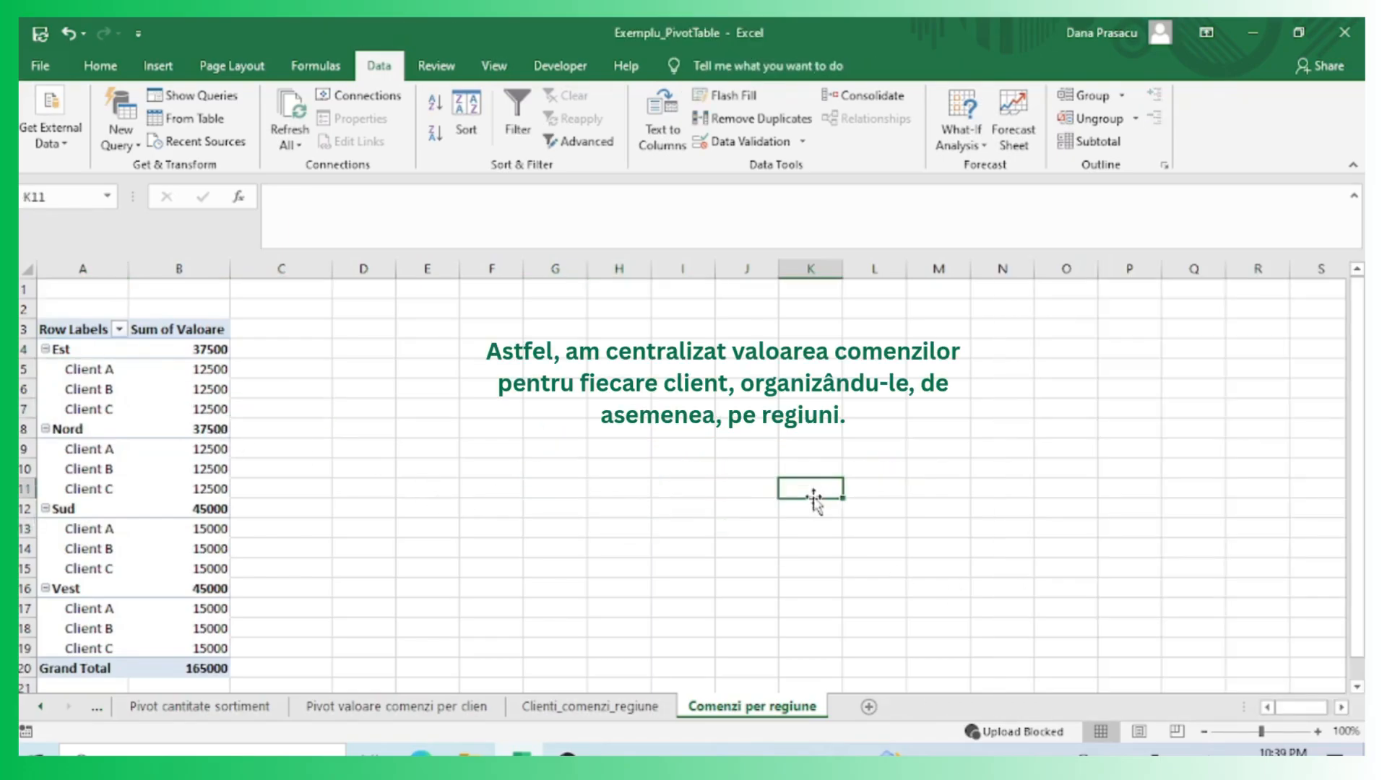
{"action": "left_click", "coordinate": [86, 353]}
{"action": "left_click_drag", "start_coordinate": [94, 429], "coordinate": [227, 430]}
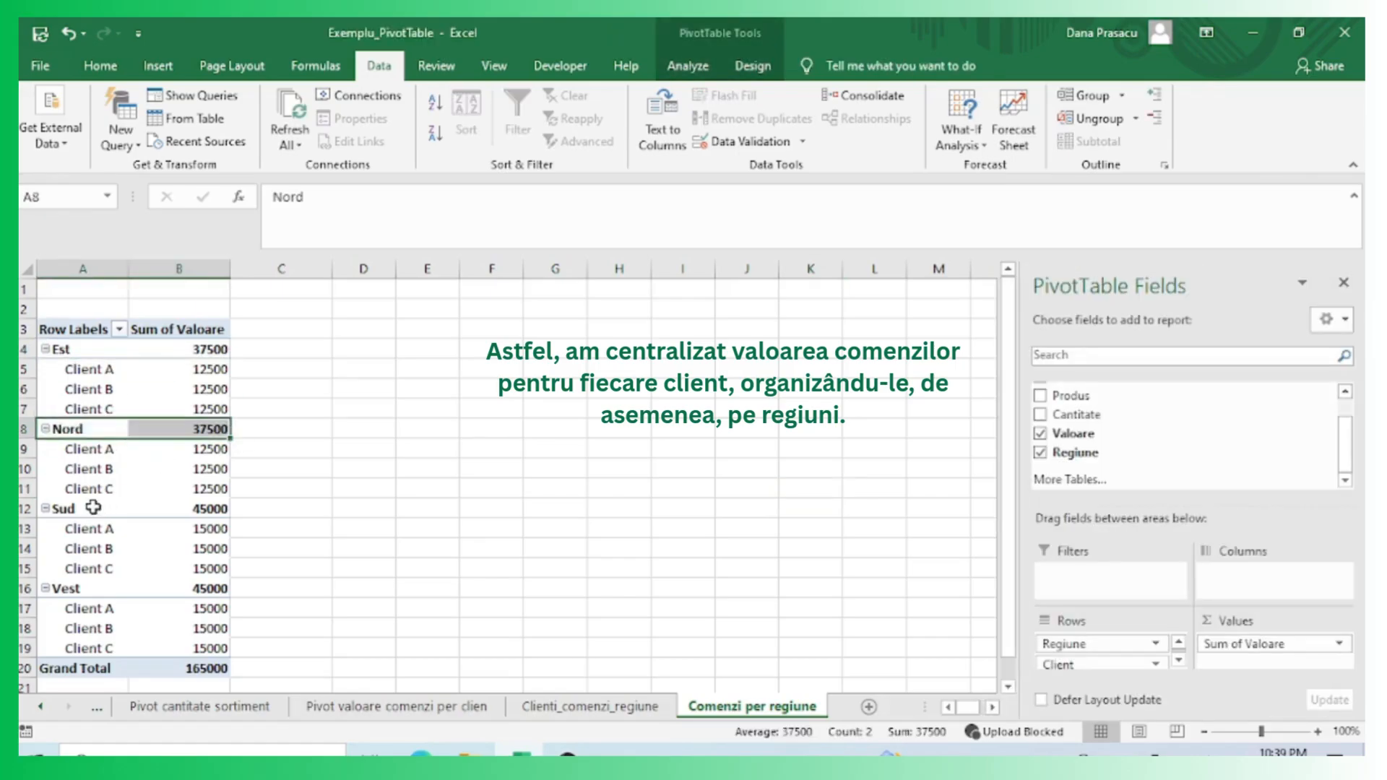
{"action": "left_click_drag", "start_coordinate": [93, 507], "coordinate": [220, 515]}
{"action": "left_click_drag", "start_coordinate": [85, 587], "coordinate": [190, 593]}
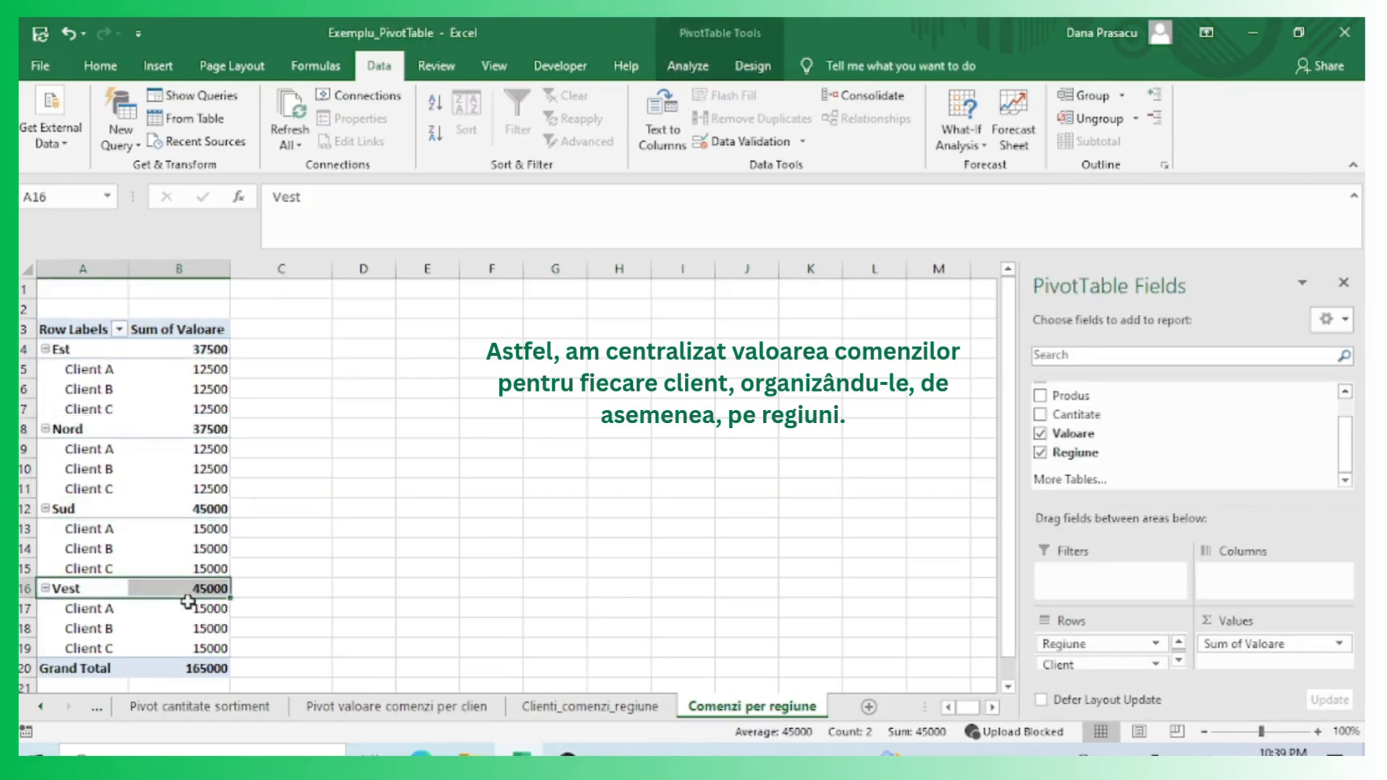
{"action": "left_click", "coordinate": [516, 591]}
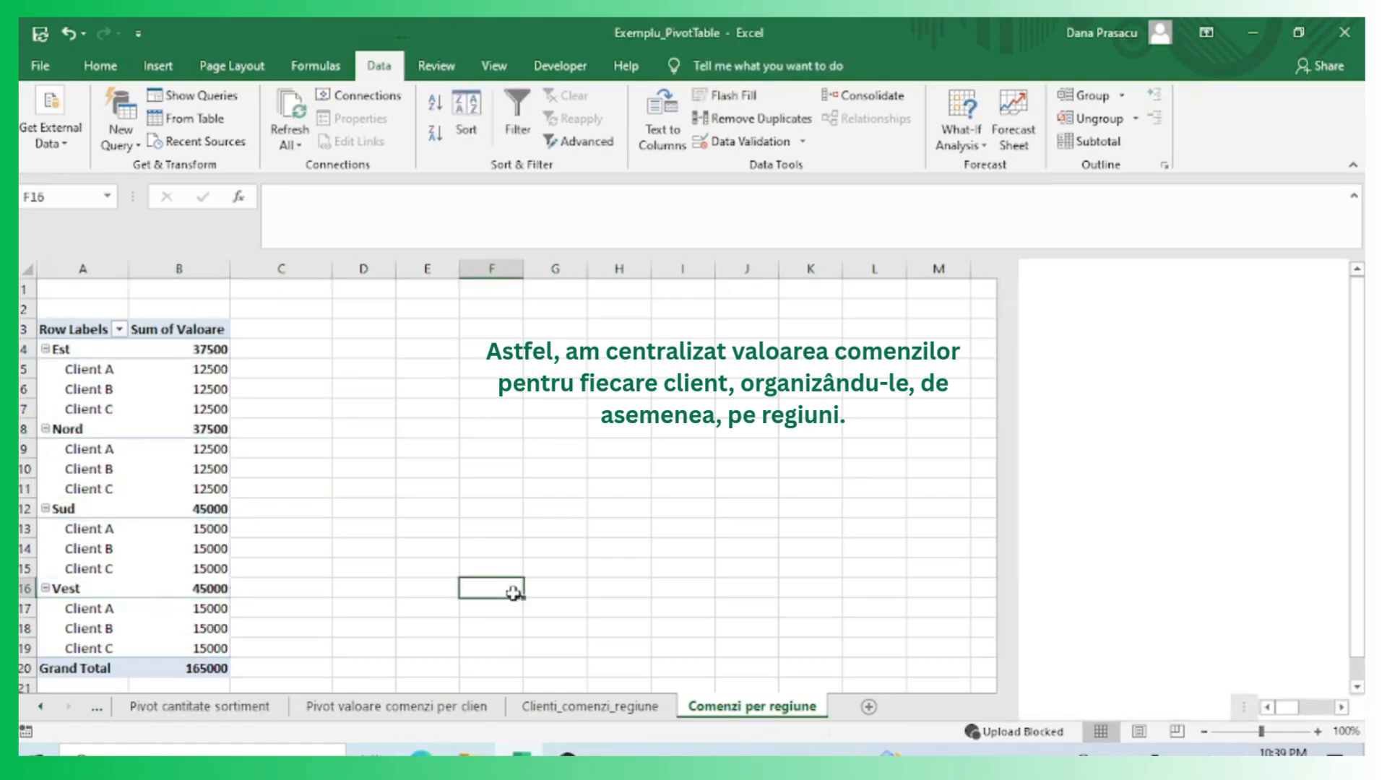
{"action": "left_click", "coordinate": [158, 393]}
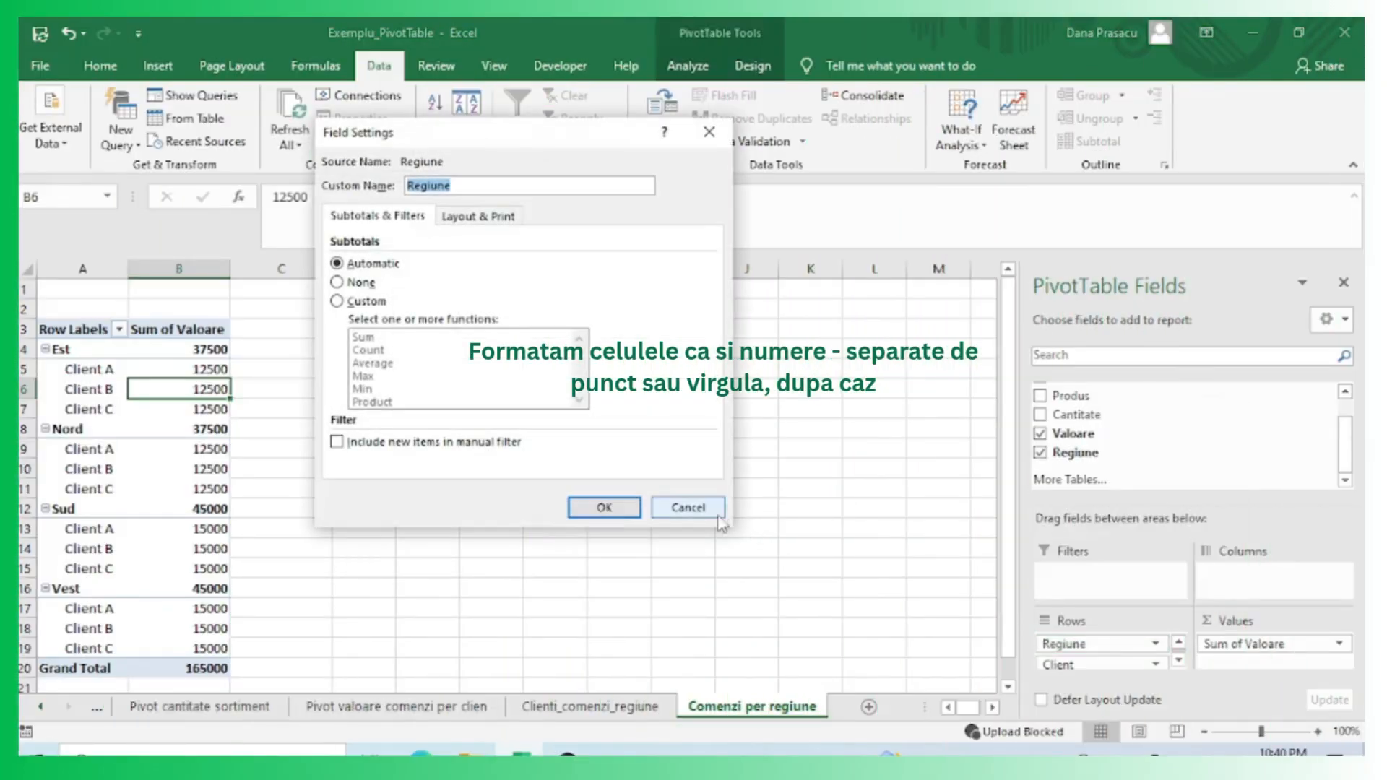
{"action": "left_click", "coordinate": [718, 513]}
Format the Sum of Valoare values as Number with 0 decimal places and a 1000 separator.
{"action": "left_click_drag", "start_coordinate": [210, 349], "coordinate": [210, 668]}
{"action": "right_click", "coordinate": [181, 575]}
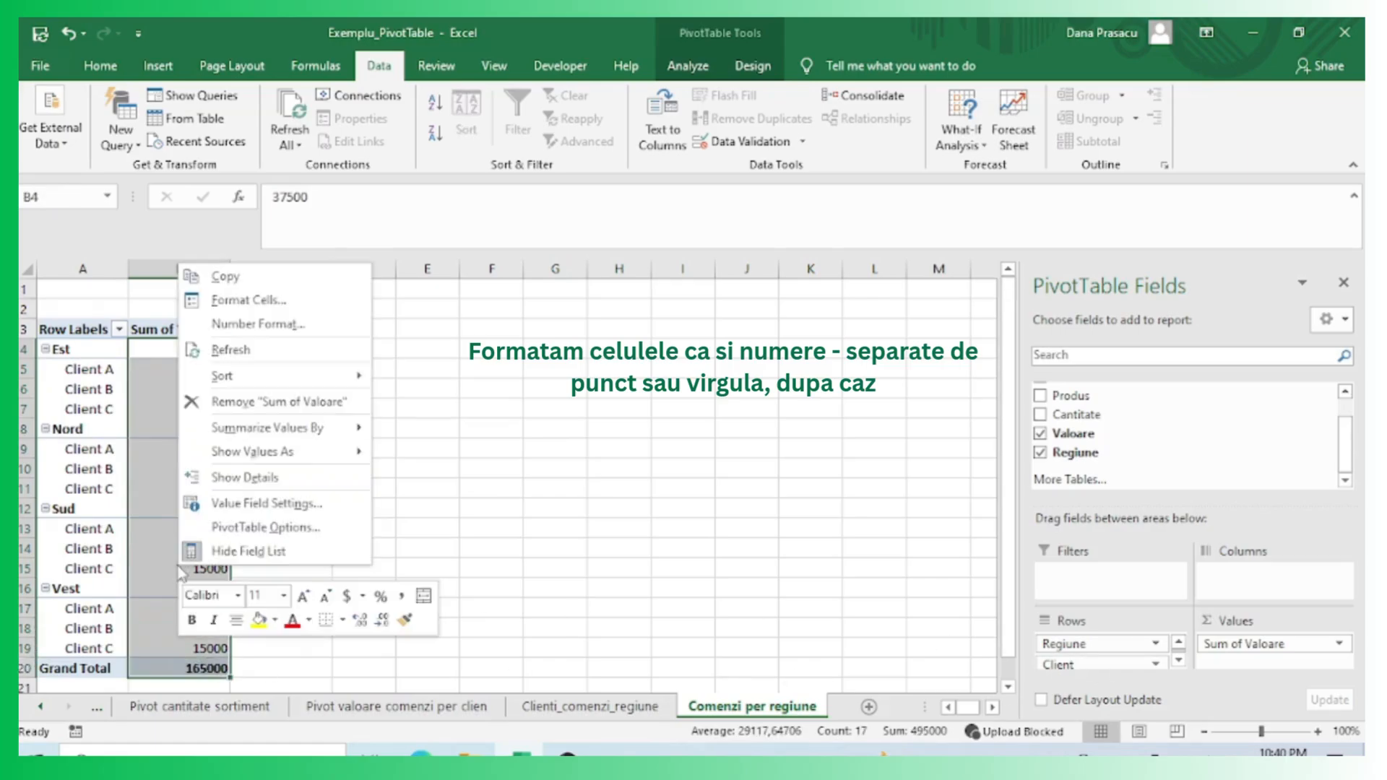
{"action": "left_click", "coordinate": [265, 504]}
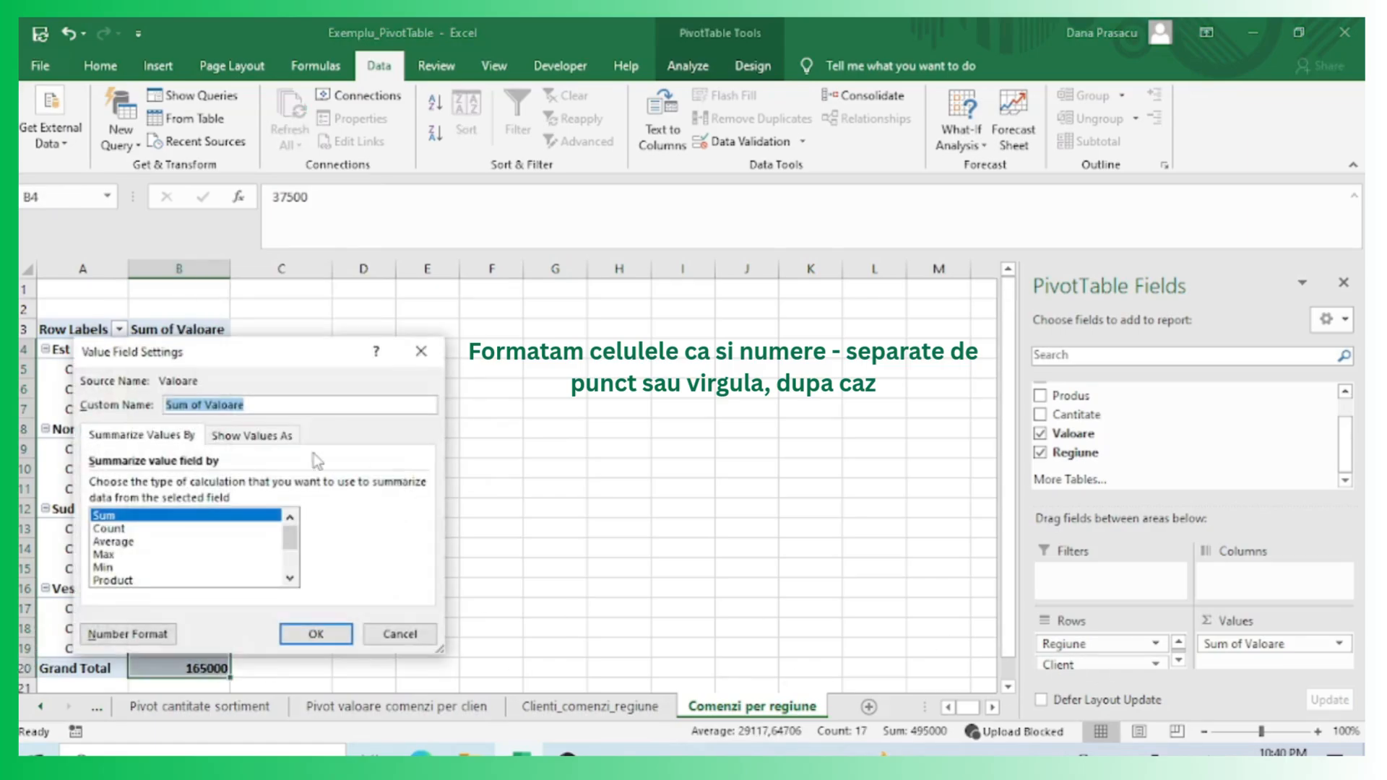
{"action": "left_click", "coordinate": [128, 634]}
{"action": "left_click", "coordinate": [73, 370]}
{"action": "left_click", "coordinate": [231, 425]}
{"action": "left_click", "coordinate": [301, 406]}
{"action": "left_click", "coordinate": [302, 406]}
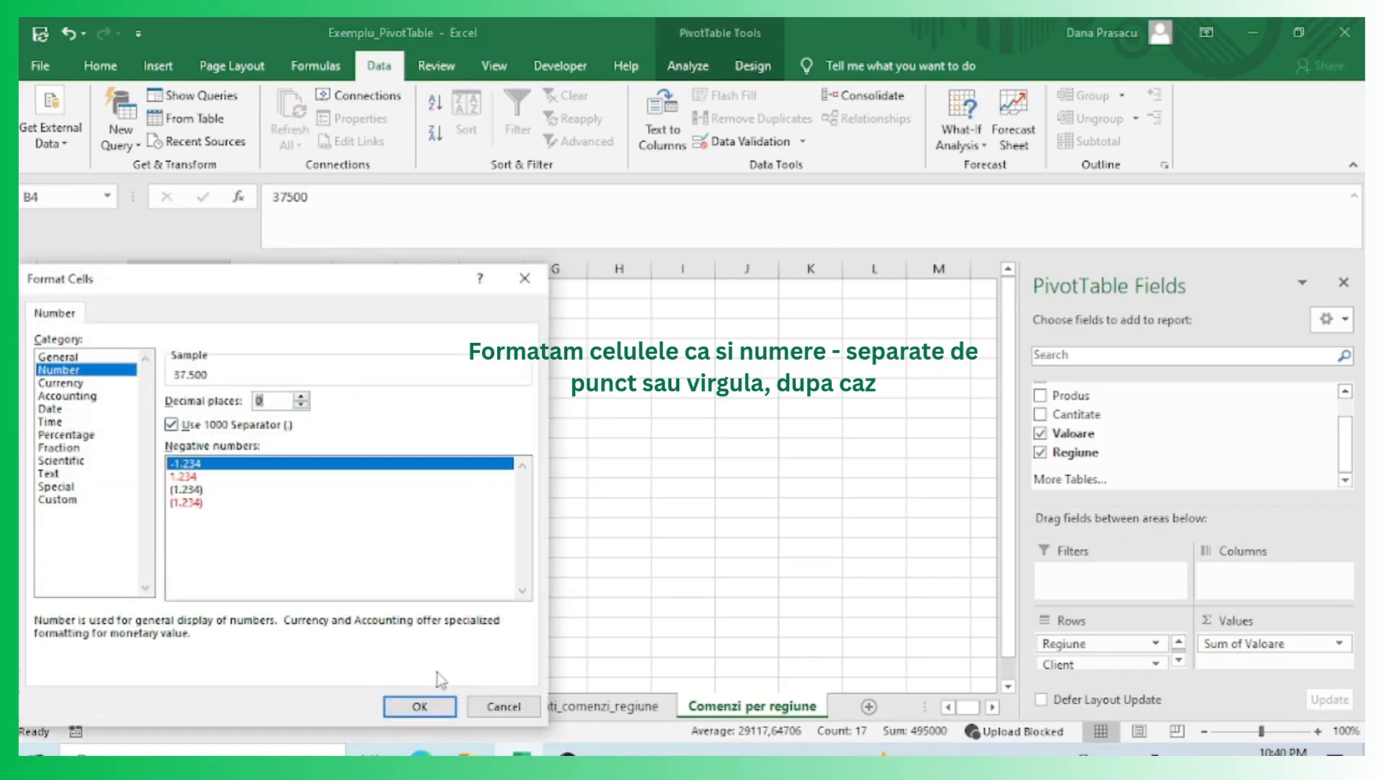
{"action": "left_click", "coordinate": [420, 707]}
{"action": "left_click", "coordinate": [309, 632]}
{"action": "left_click", "coordinate": [537, 600]}
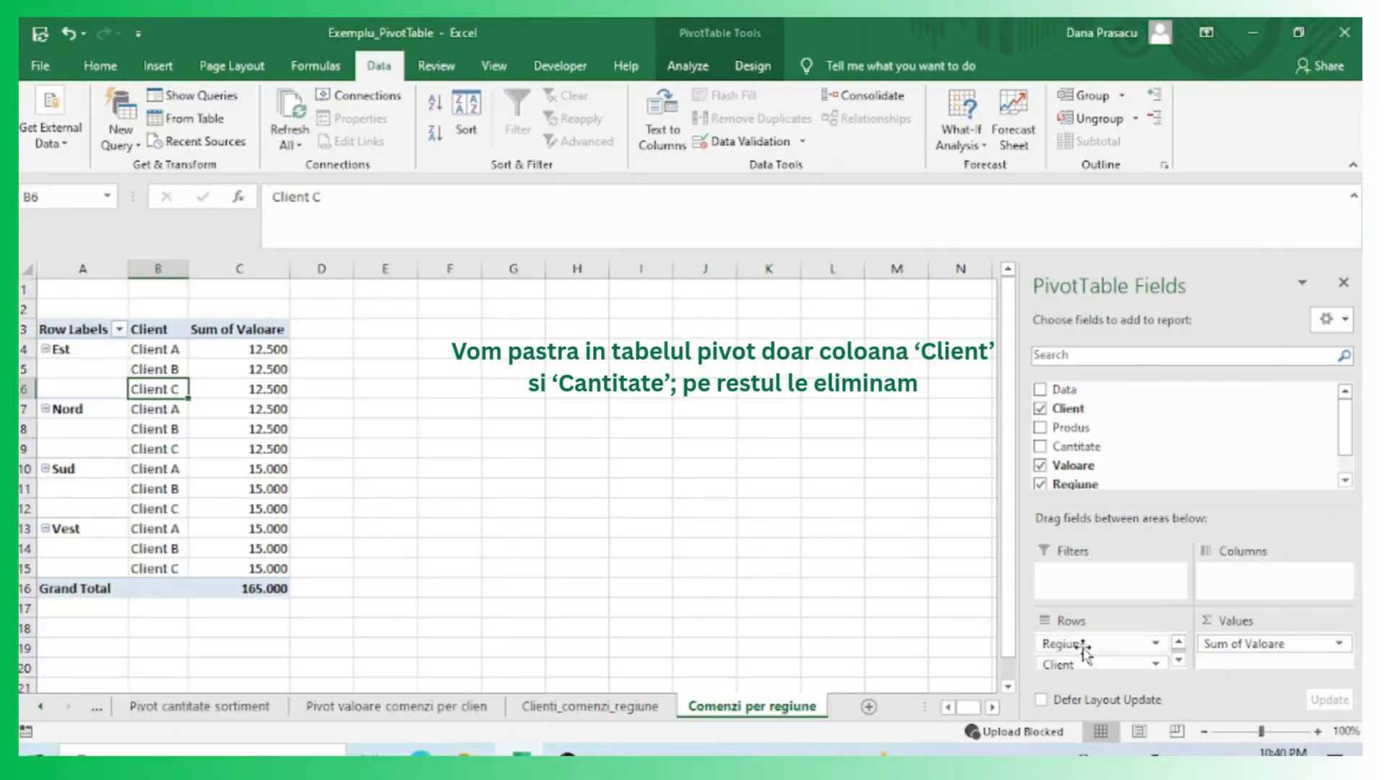
Remove Regiune from the rows and add Cantitate to the pivot's values.
{"action": "left_click_drag", "start_coordinate": [1084, 643], "coordinate": [1114, 475]}
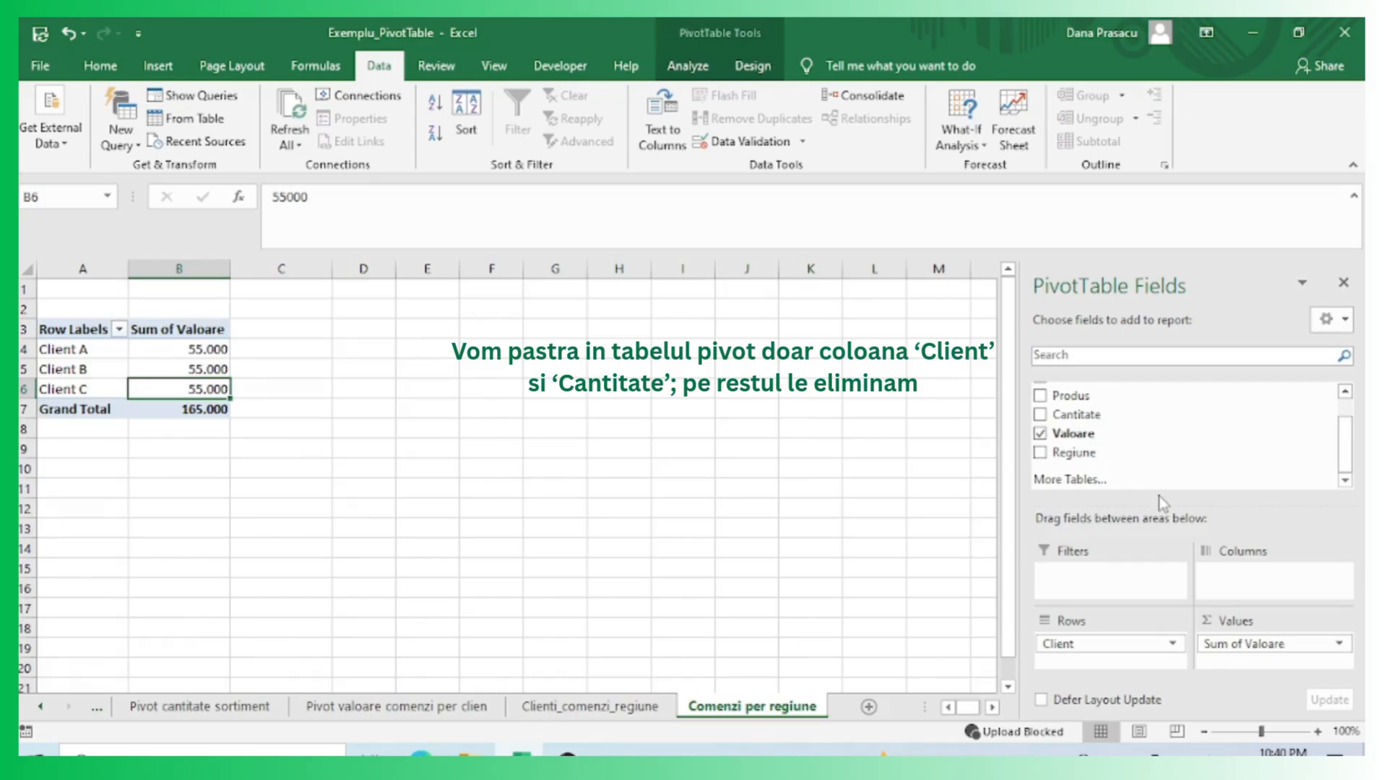
{"action": "left_click_drag", "start_coordinate": [1077, 414], "coordinate": [1200, 474]}
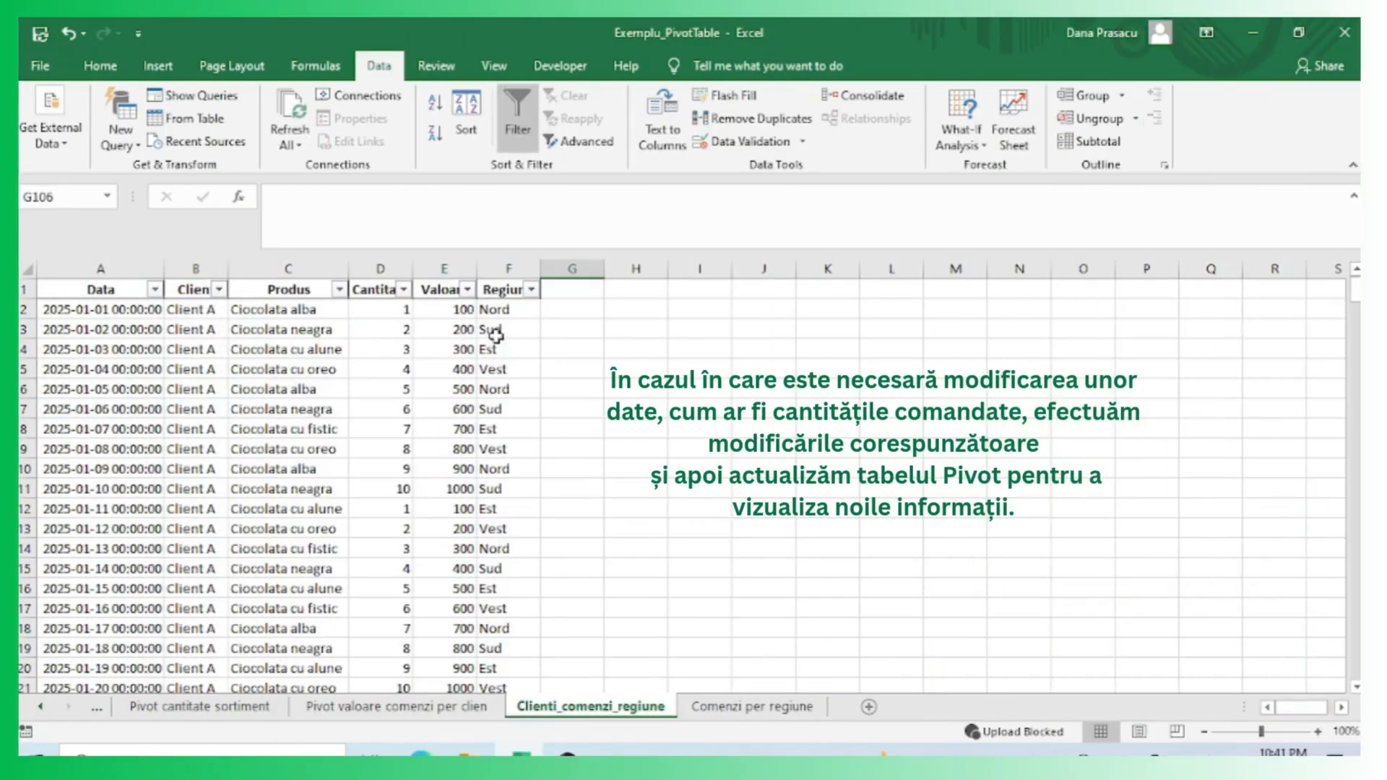
Edit several Cantitate quantities down the Clienti_comenzi_regiune order data.
{"action": "left_click", "coordinate": [394, 431]}
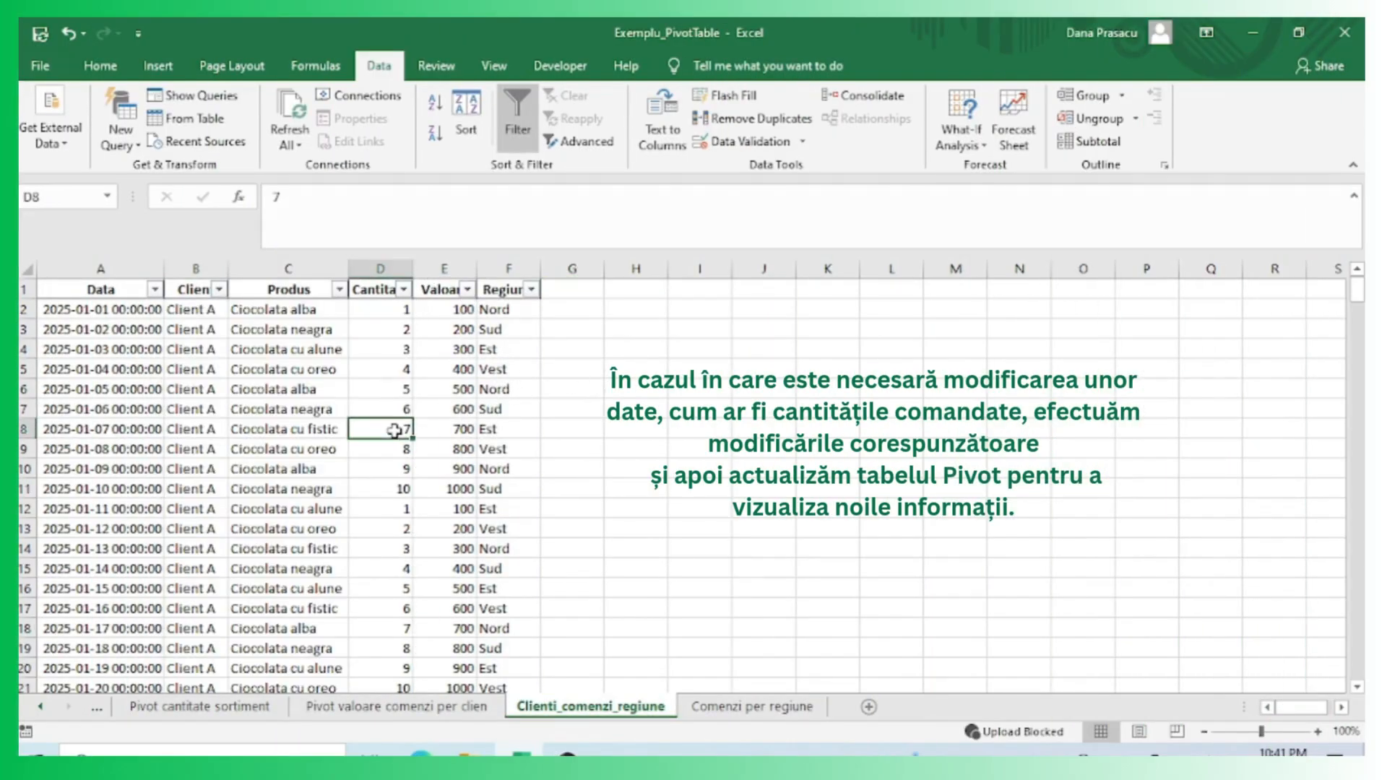
{"action": "scroll", "coordinate": [521, 578], "scroll_direction": "down", "scroll_amount": 3}
{"action": "left_click", "coordinate": [381, 609]}
{"action": "type", "text": "14"}
{"action": "scroll", "coordinate": [514, 638], "scroll_direction": "down", "scroll_amount": 4}
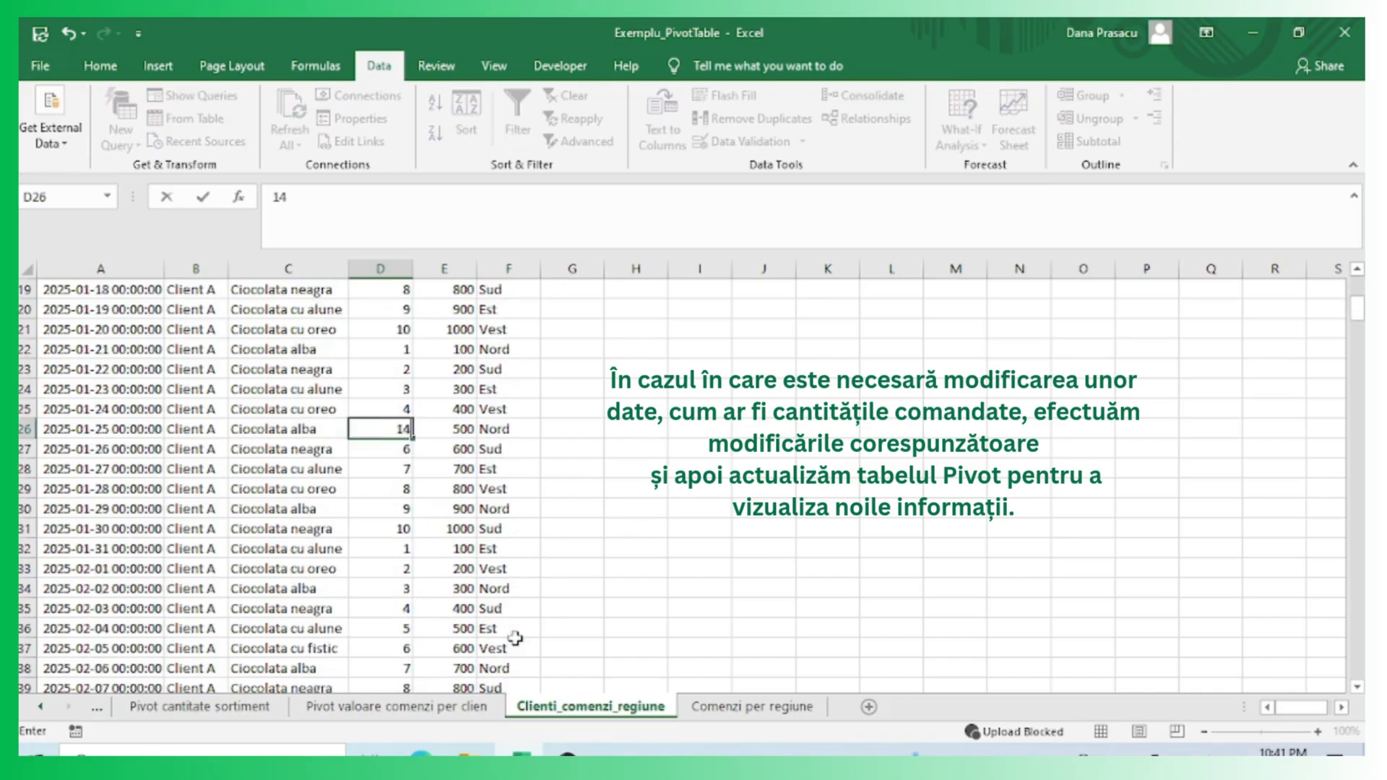
{"action": "left_click", "coordinate": [401, 611]}
{"action": "type", "text": "10"}
{"action": "left_click", "coordinate": [561, 625]}
{"action": "scroll", "coordinate": [561, 626], "scroll_direction": "down", "scroll_amount": 5}
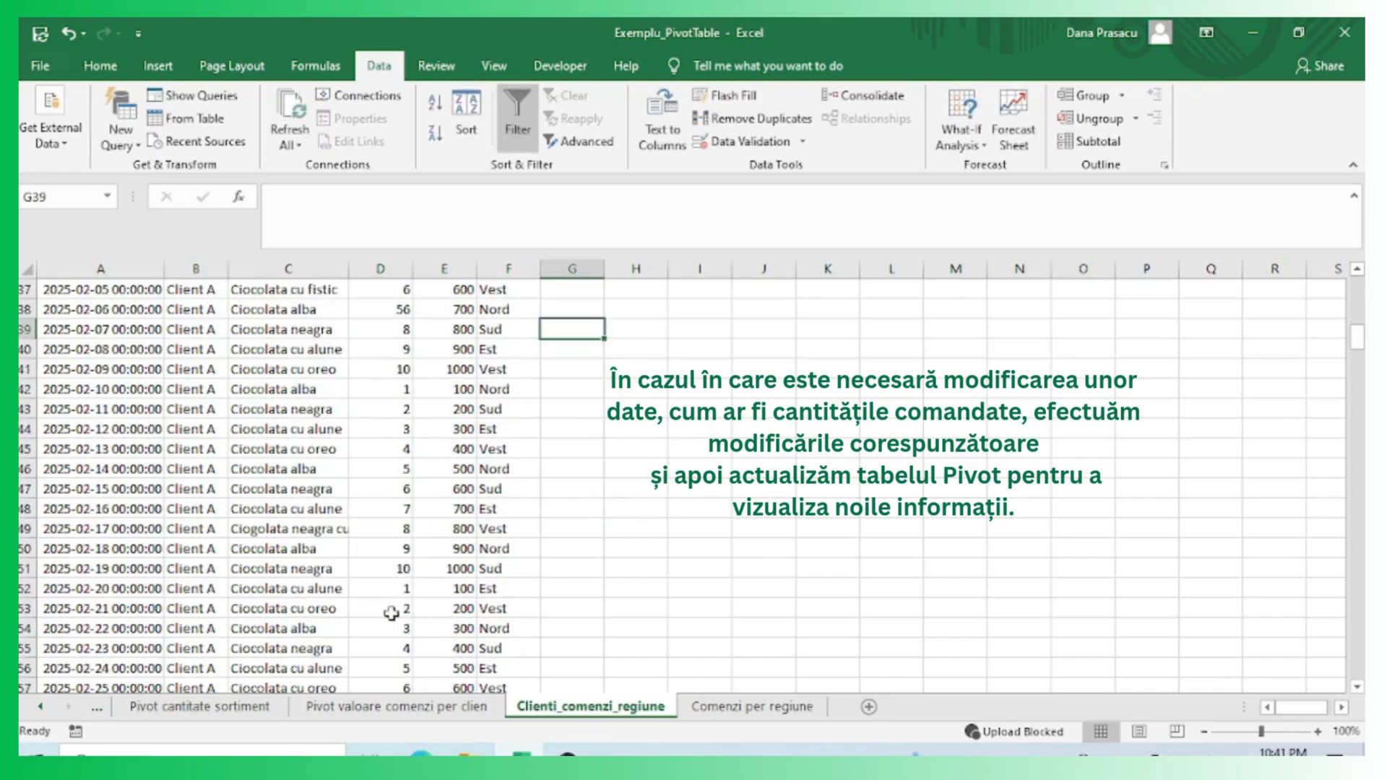
{"action": "left_click", "coordinate": [408, 610]}
{"action": "type", "text": "4"}
{"action": "scroll", "coordinate": [530, 614], "scroll_direction": "down", "scroll_amount": 5}
{"action": "left_click", "coordinate": [404, 648]}
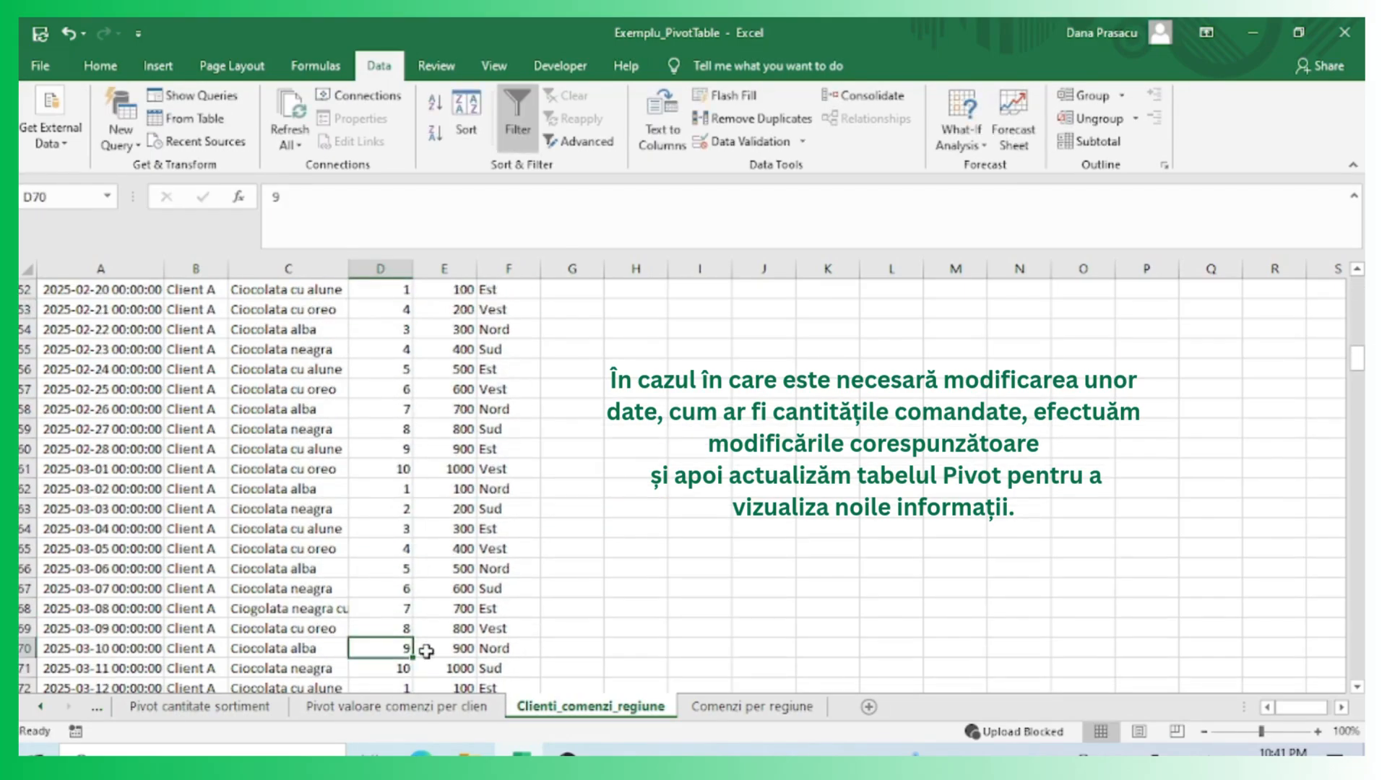
{"action": "scroll", "coordinate": [567, 660], "scroll_direction": "down", "scroll_amount": 12}
{"action": "left_click", "coordinate": [568, 659]}
{"action": "scroll", "coordinate": [567, 659], "scroll_direction": "down", "scroll_amount": 4}
{"action": "scroll", "coordinate": [511, 394], "scroll_direction": "up", "scroll_amount": 20}
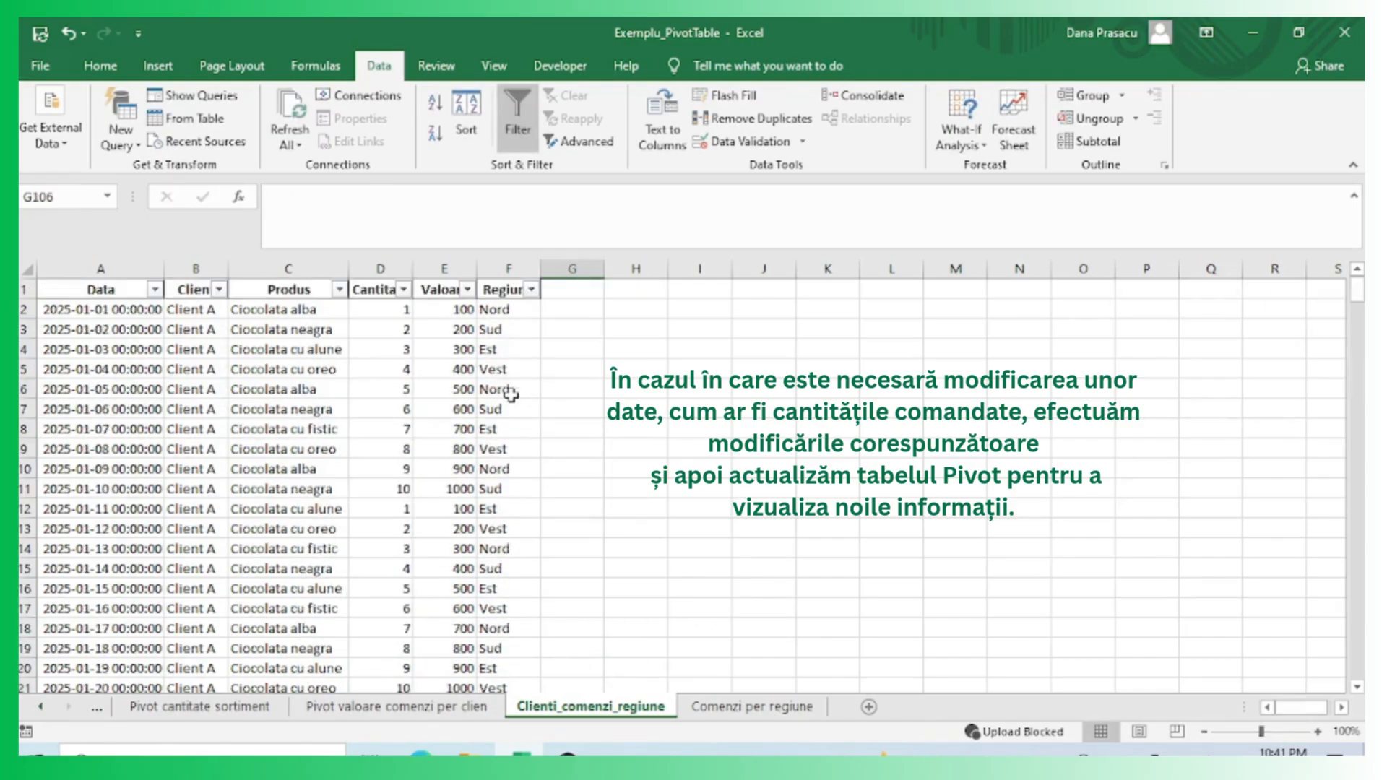
Set the Cantitate in row 8 to 12 and in row 26 to 14.
{"action": "left_click", "coordinate": [403, 289]}
{"action": "left_click", "coordinate": [421, 429]}
{"action": "left_click", "coordinate": [395, 430]}
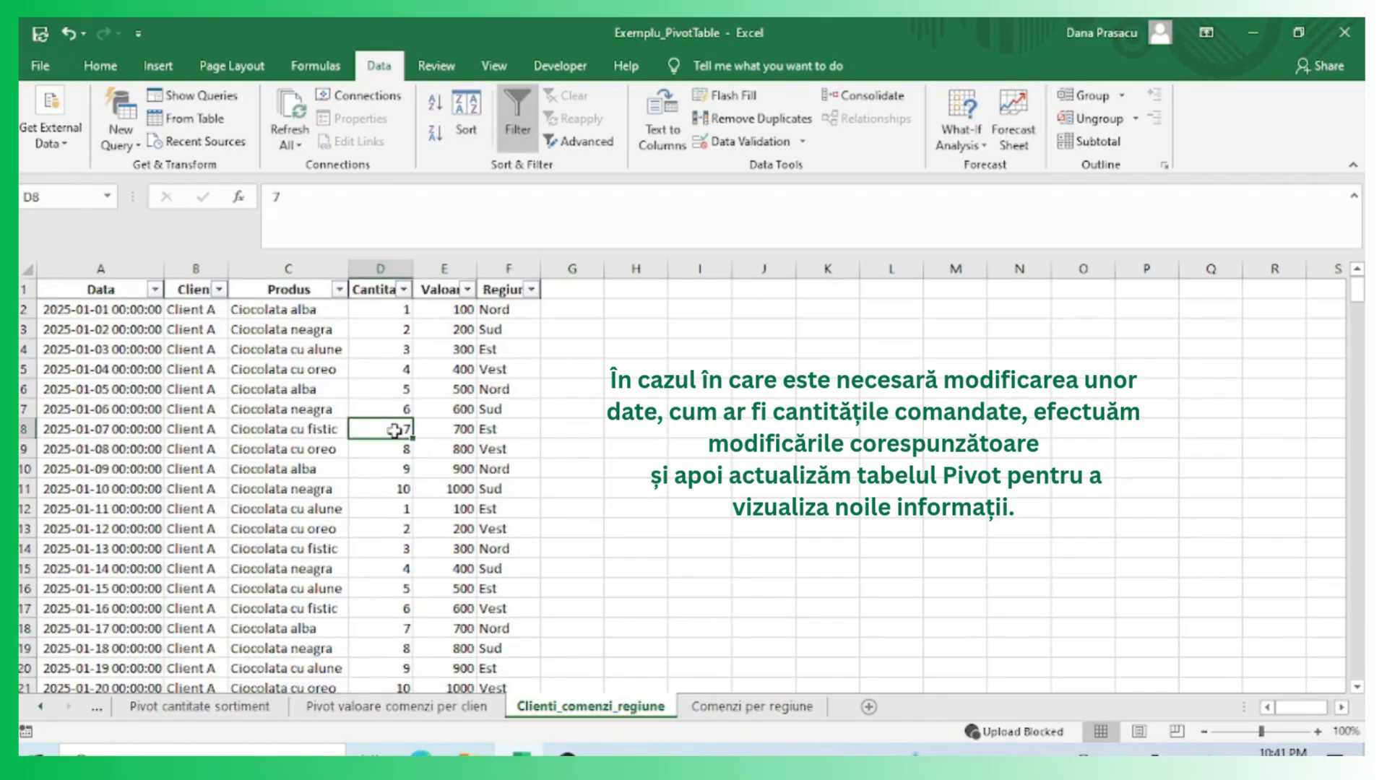
{"action": "type", "text": "12"}
{"action": "scroll", "coordinate": [636, 531], "scroll_direction": "down", "scroll_amount": 3}
{"action": "left_click", "coordinate": [400, 608]}
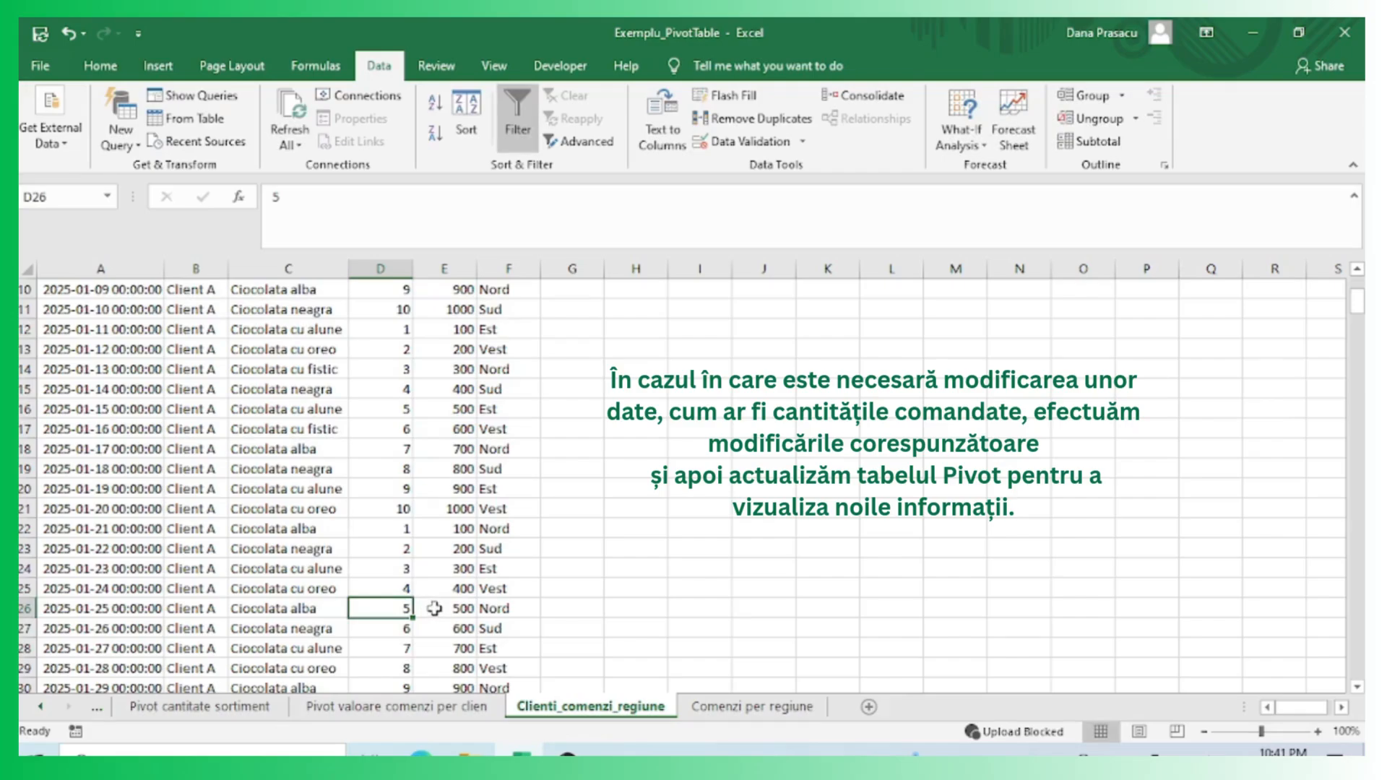
{"action": "type", "text": "14"}
Set the Cantitate in row 38 to 56 and in row 80 to 22.
{"action": "scroll", "coordinate": [405, 611], "scroll_direction": "down", "scroll_amount": 4}
{"action": "left_click", "coordinate": [389, 612]}
{"action": "type", "text": "56"}
{"action": "left_click", "coordinate": [560, 625]}
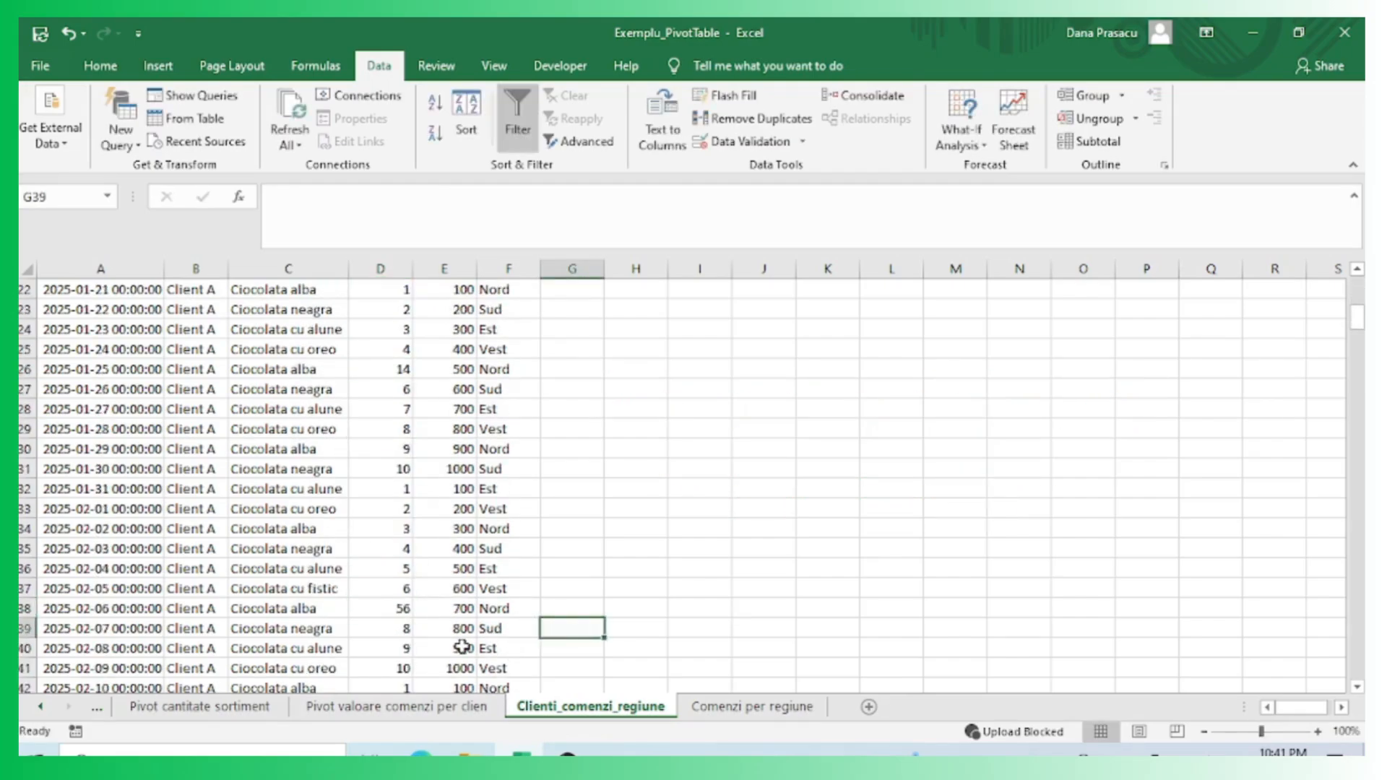
{"action": "scroll", "coordinate": [462, 648], "scroll_direction": "down", "scroll_amount": 5}
{"action": "left_click", "coordinate": [411, 611]}
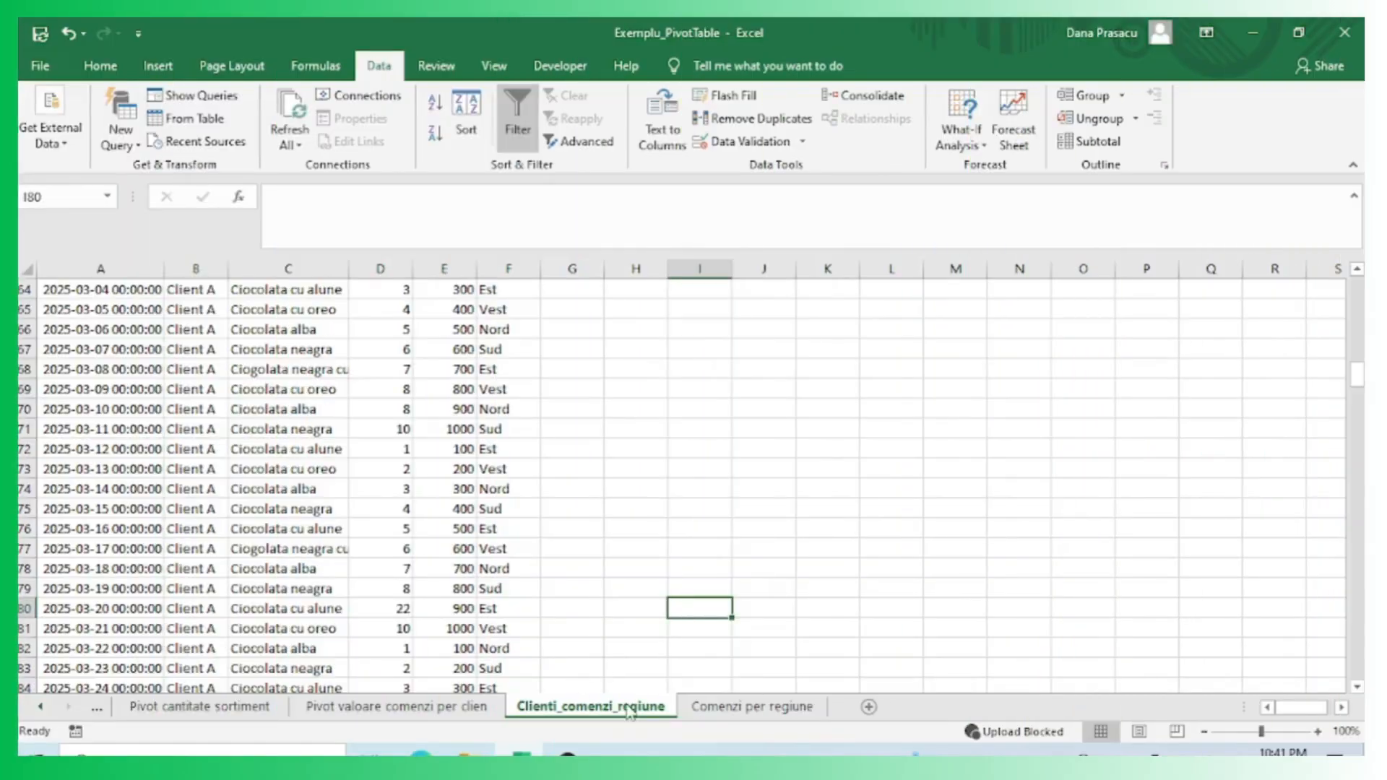
Return to the Comenzi per regiune sheet and refresh the PivotTable.
{"action": "left_click", "coordinate": [712, 707]}
{"action": "left_click", "coordinate": [395, 471]}
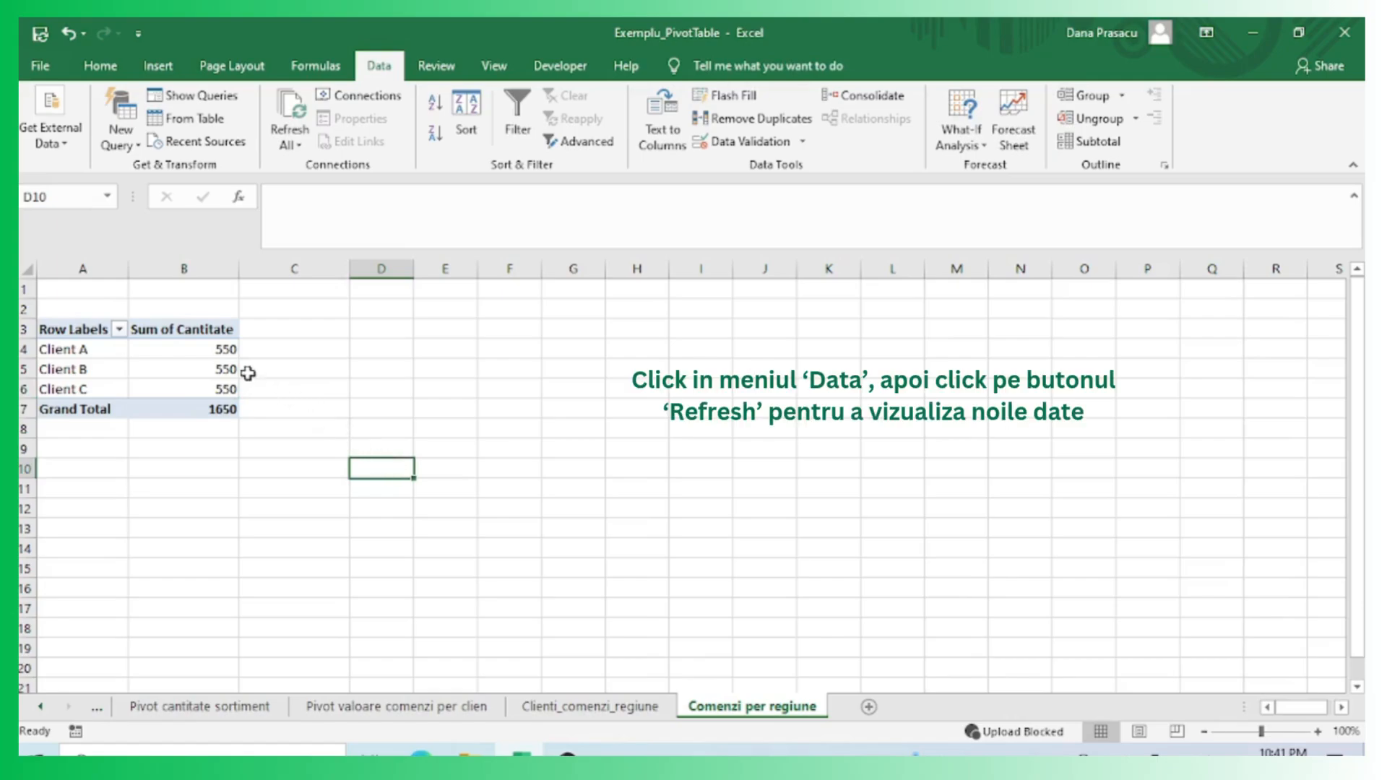
{"action": "left_click", "coordinate": [203, 358]}
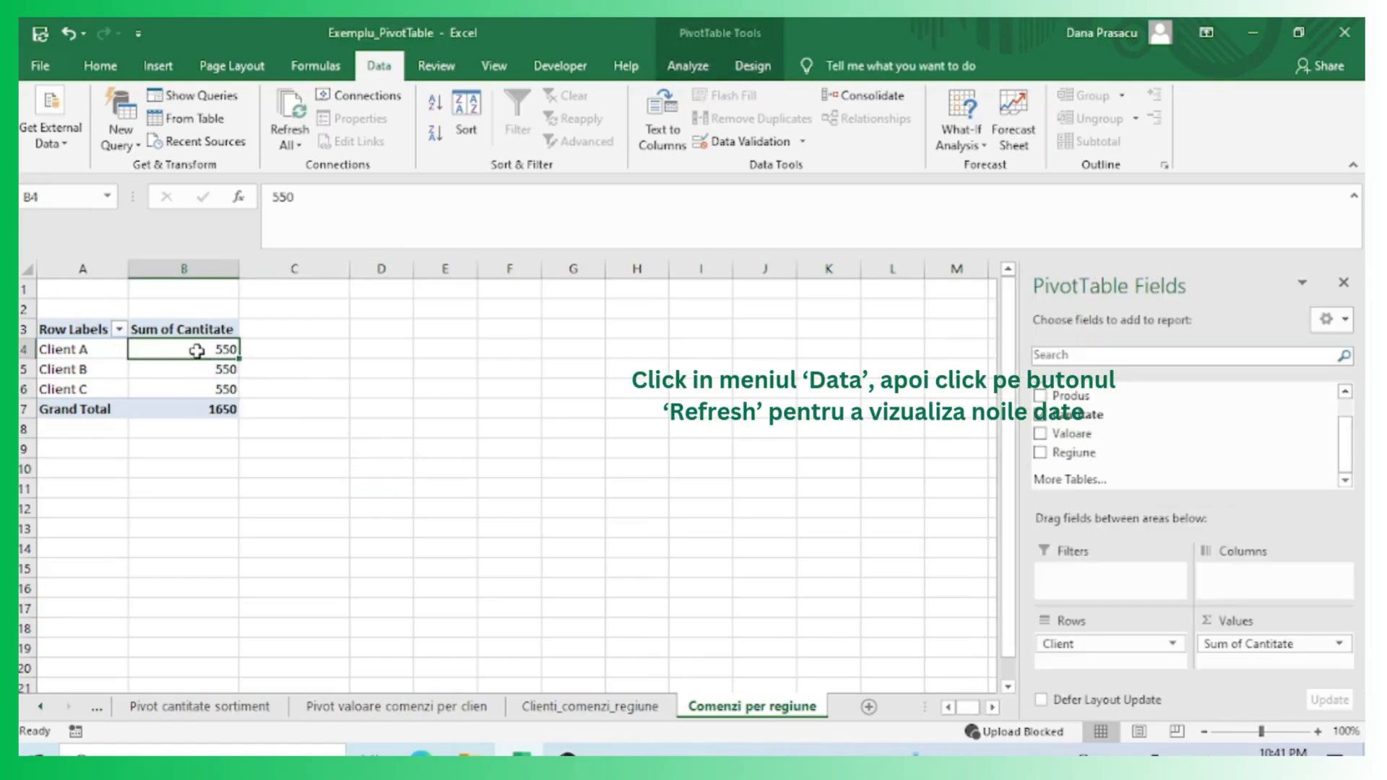
{"action": "left_click", "coordinate": [688, 66]}
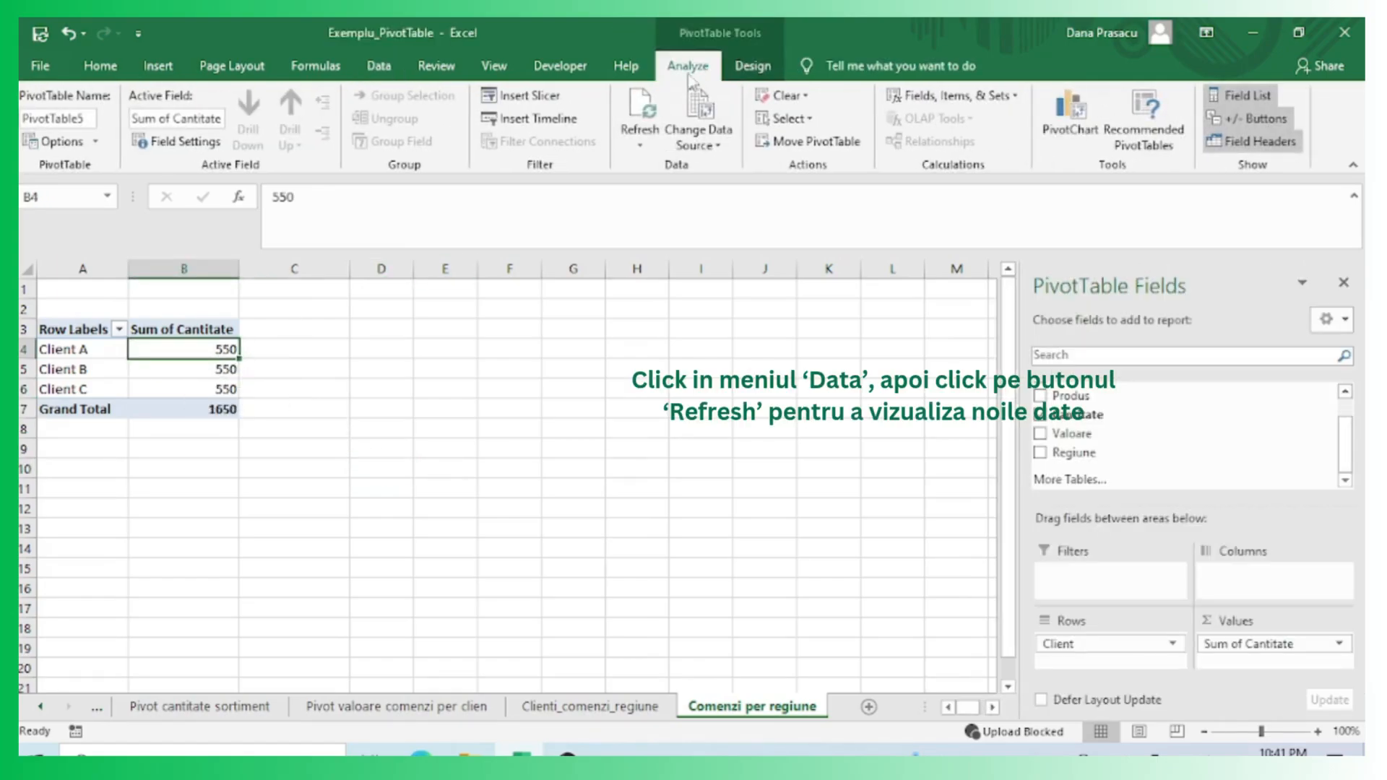
{"action": "left_click", "coordinate": [644, 137]}
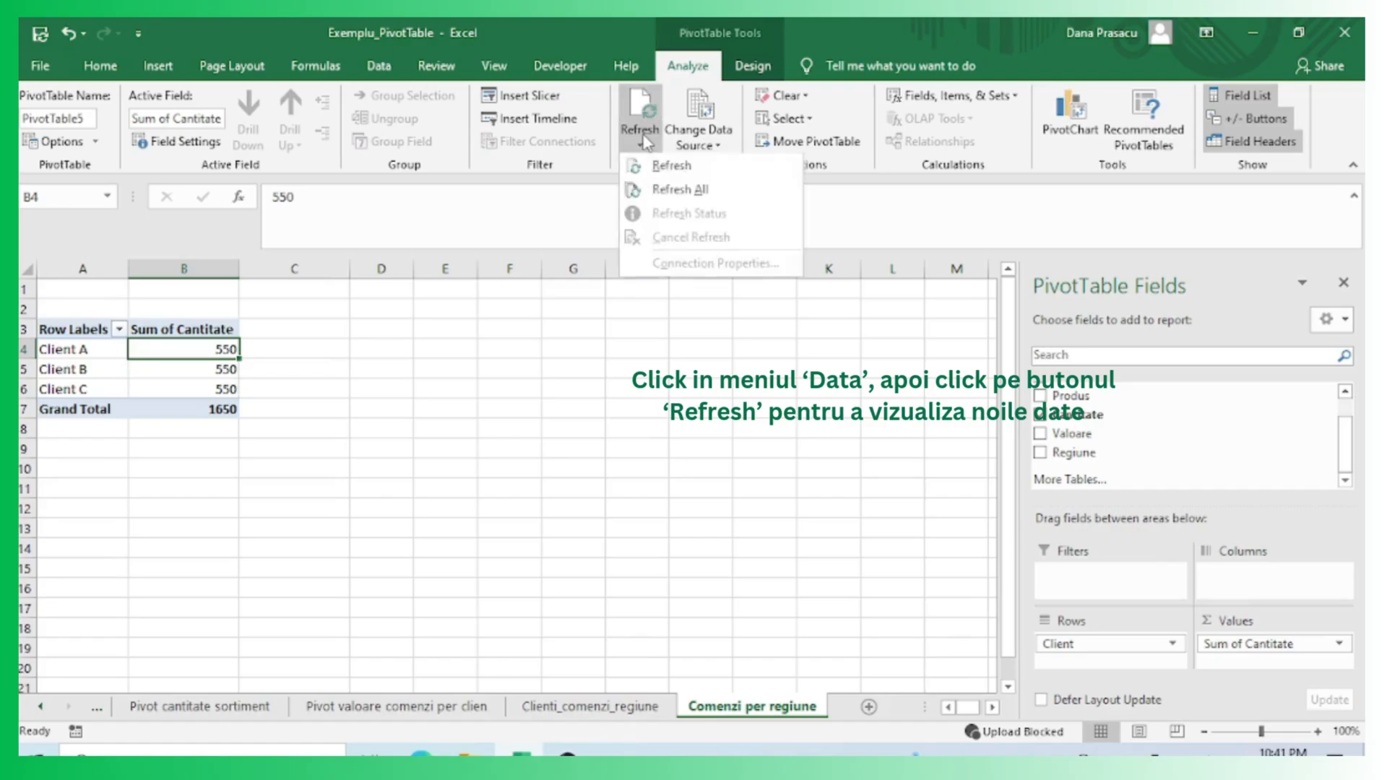
{"action": "left_click", "coordinate": [661, 167]}
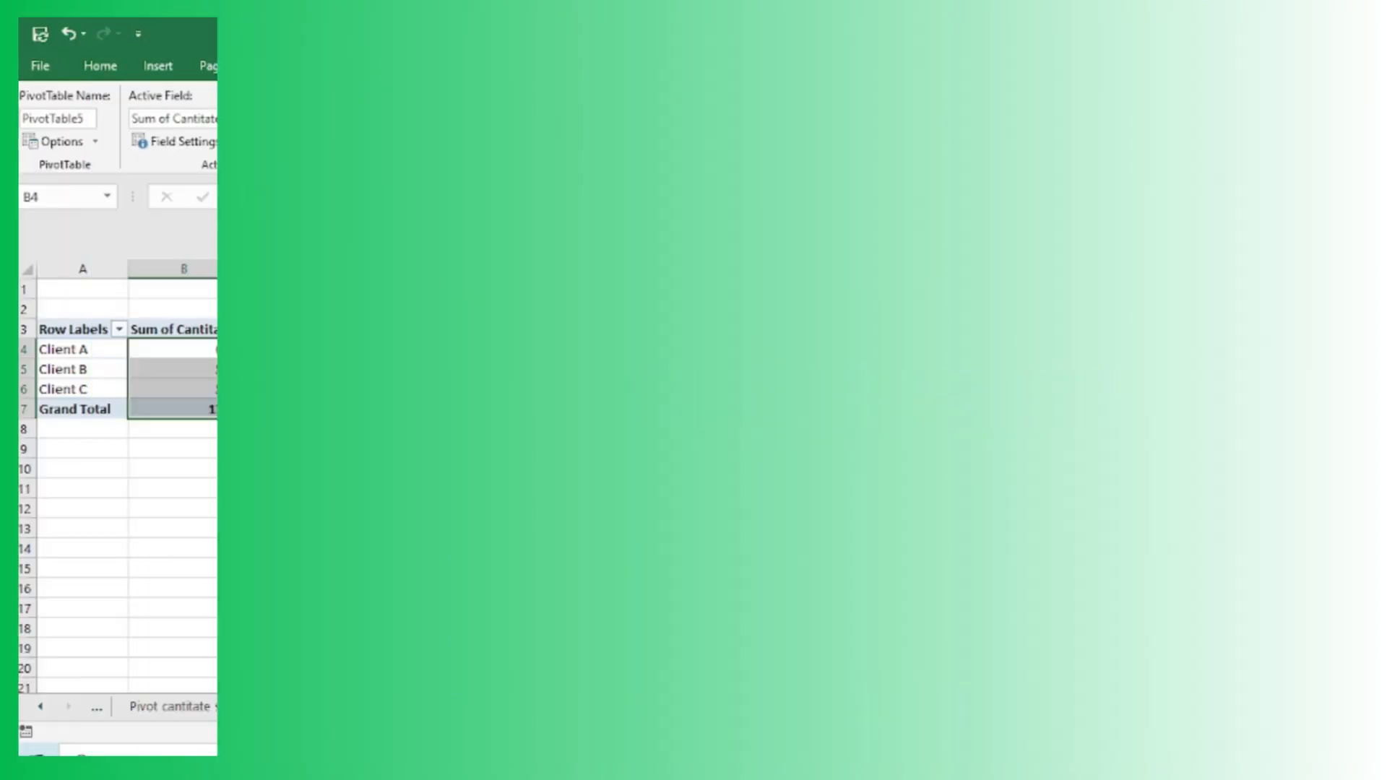
Add the Data field to the pivot's filters.
{"action": "left_click_drag", "start_coordinate": [1064, 390], "coordinate": [1106, 578]}
{"action": "left_click", "coordinate": [396, 401]}
{"action": "left_click_drag", "start_coordinate": [79, 289], "coordinate": [160, 295]}
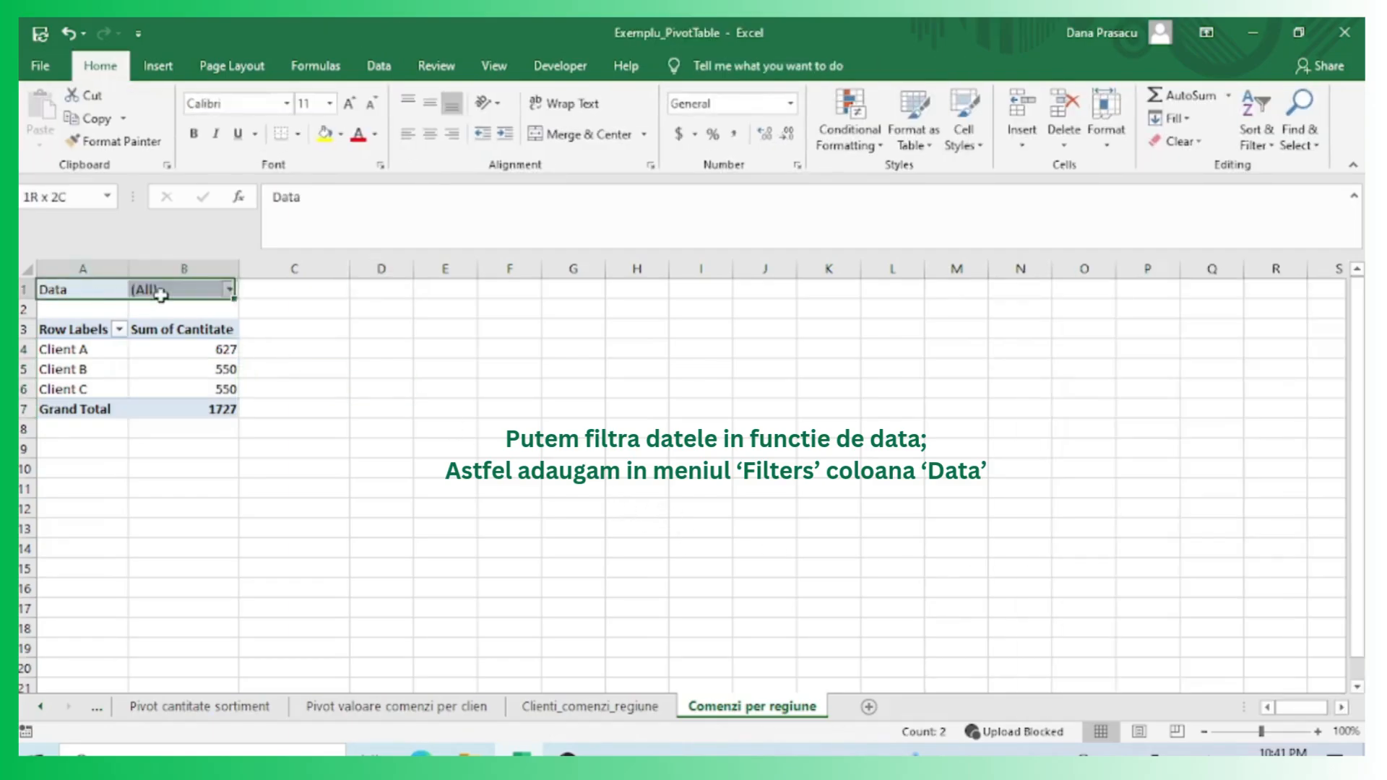
{"action": "left_click", "coordinate": [289, 348]}
Select multiple dates from 2025-04-01 onward in the Data field filter of the pivot.
{"action": "left_click", "coordinate": [230, 290]}
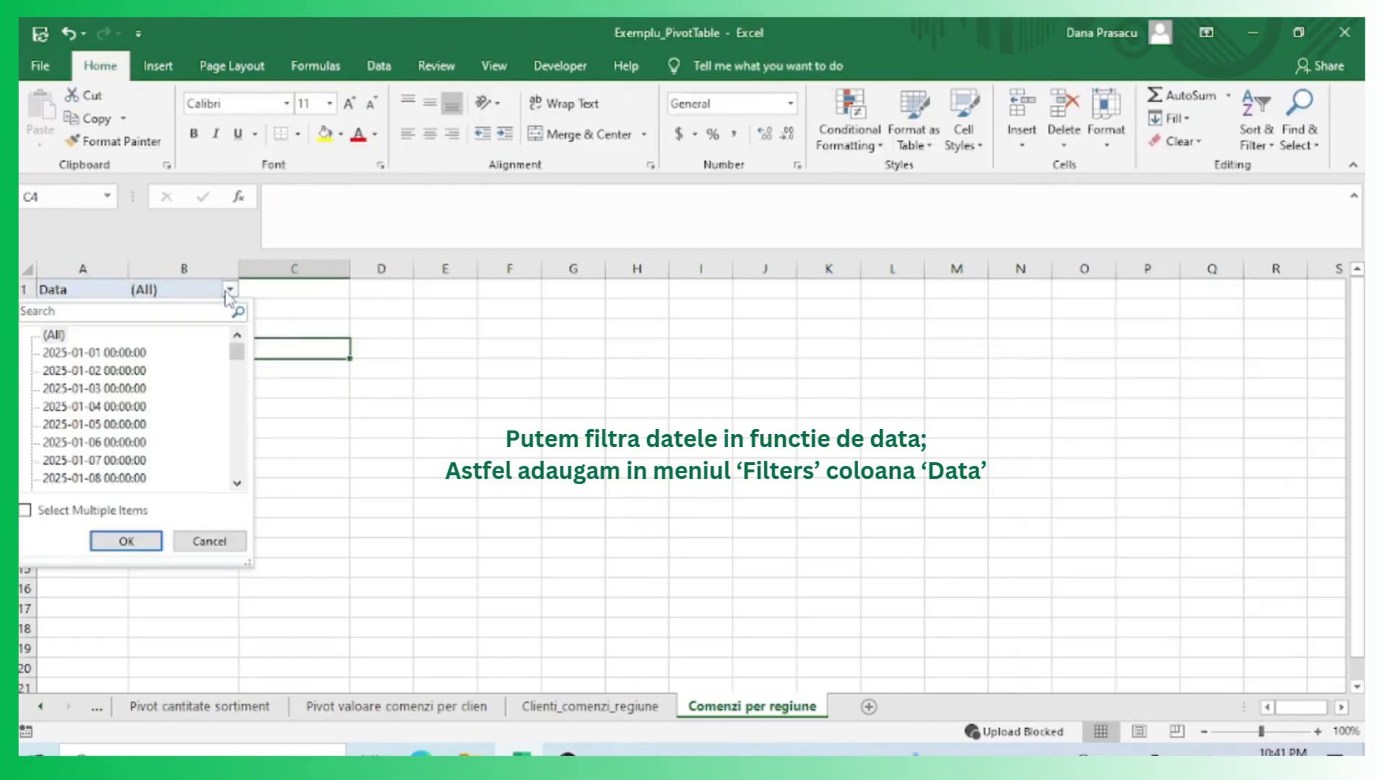
{"action": "left_click", "coordinate": [29, 513]}
{"action": "left_click", "coordinate": [47, 335]}
{"action": "left_click_drag", "start_coordinate": [237, 352], "coordinate": [239, 487]}
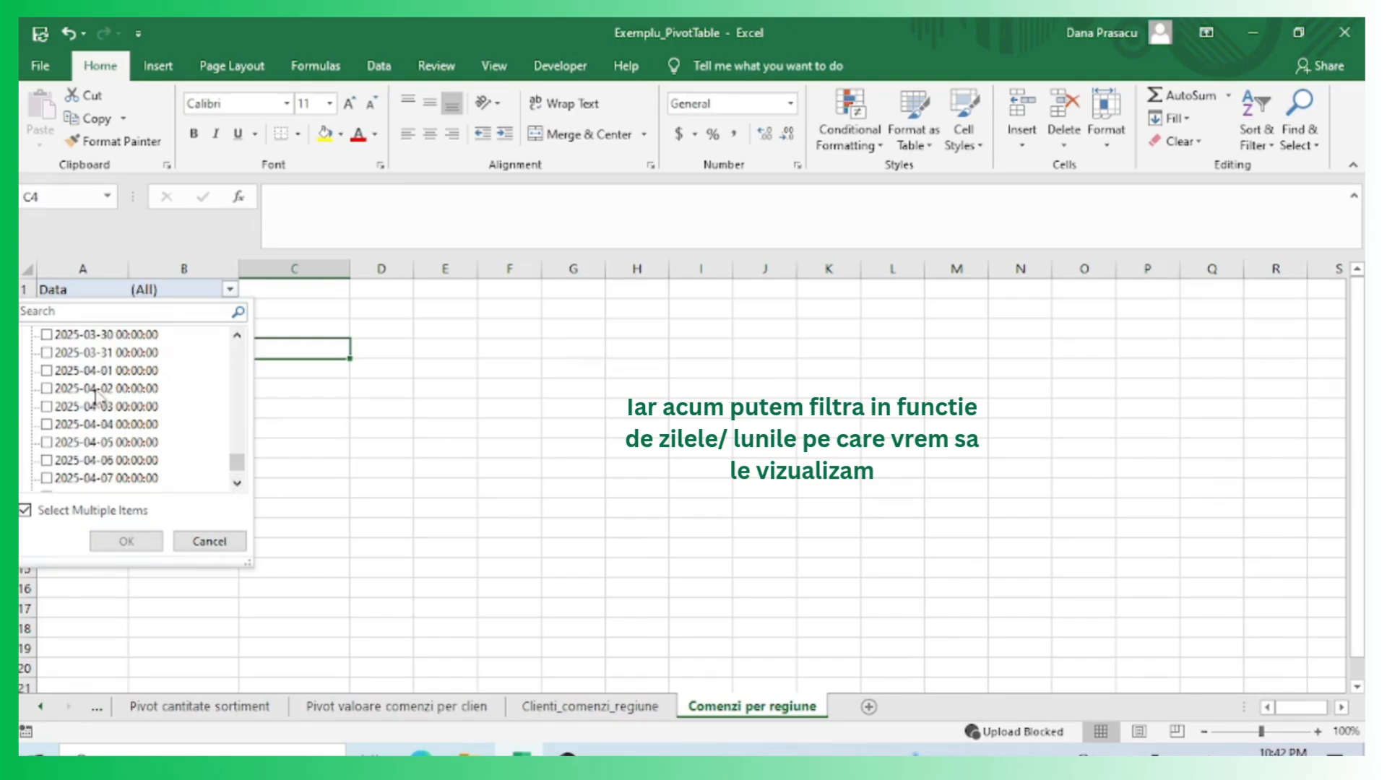
{"action": "left_click", "coordinate": [58, 405]}
{"action": "left_click", "coordinate": [46, 370]}
{"action": "left_click", "coordinate": [47, 388]}
{"action": "left_click", "coordinate": [47, 406]}
{"action": "left_click", "coordinate": [46, 424]}
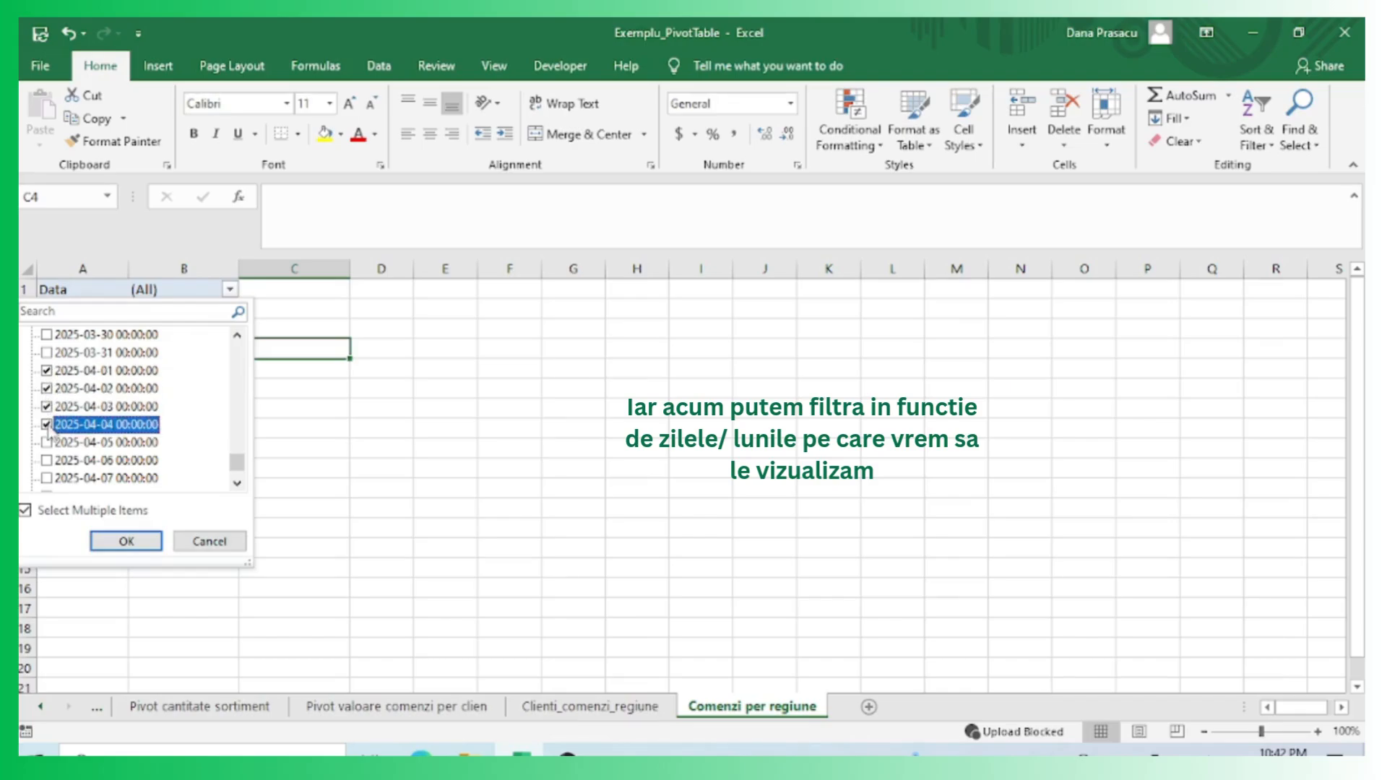
{"action": "left_click", "coordinate": [46, 443]}
{"action": "left_click", "coordinate": [51, 461]}
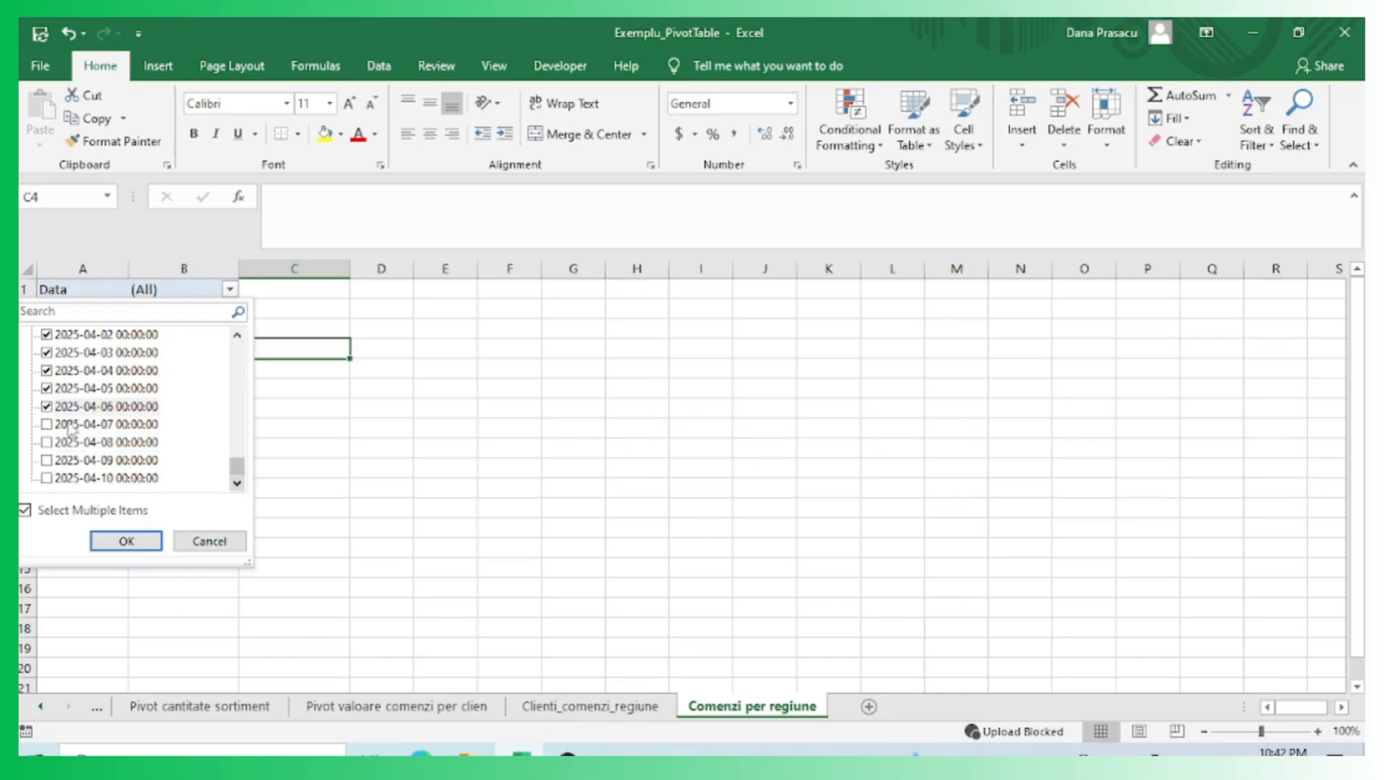
{"action": "left_click", "coordinate": [70, 425]}
{"action": "left_click", "coordinate": [70, 460]}
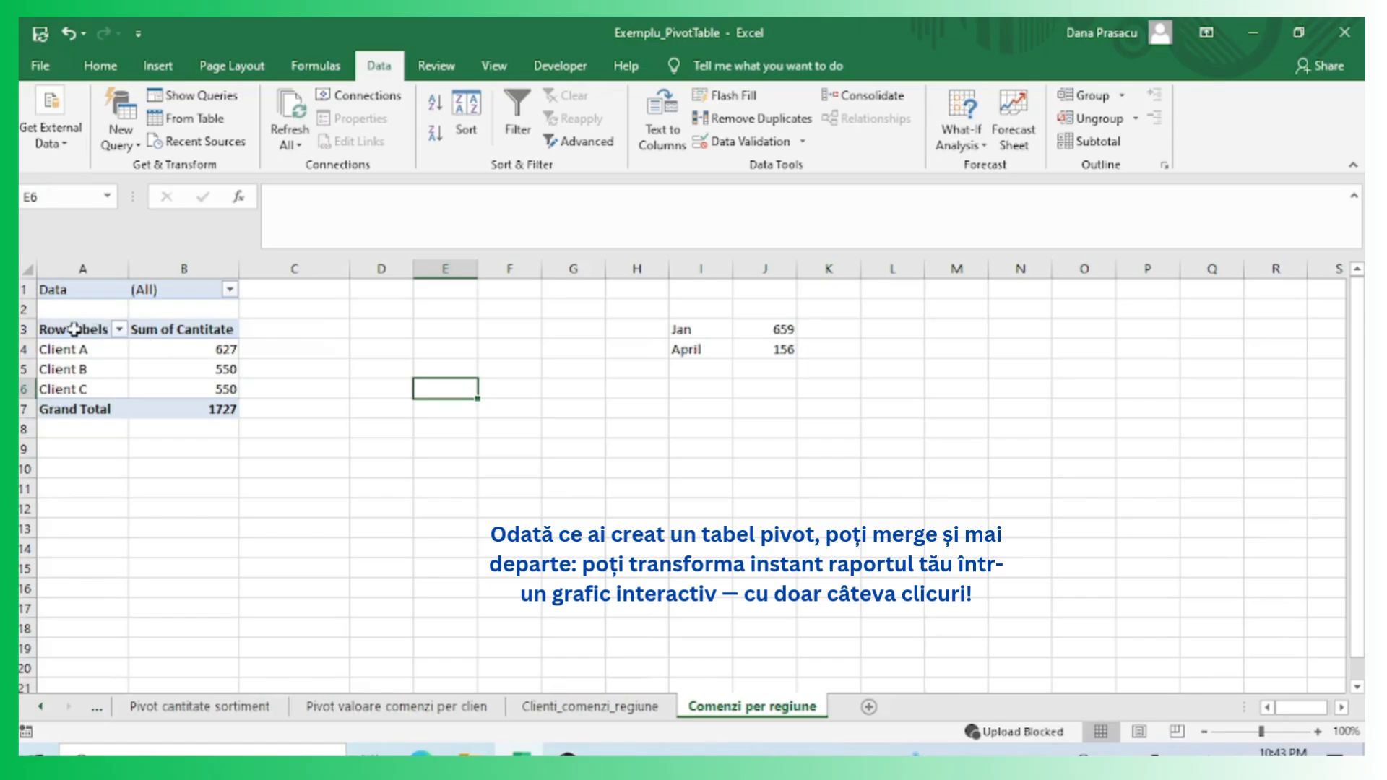
Select the client pivot and insert a clustered column PivotChart from it.
{"action": "left_click_drag", "start_coordinate": [74, 330], "coordinate": [146, 412]}
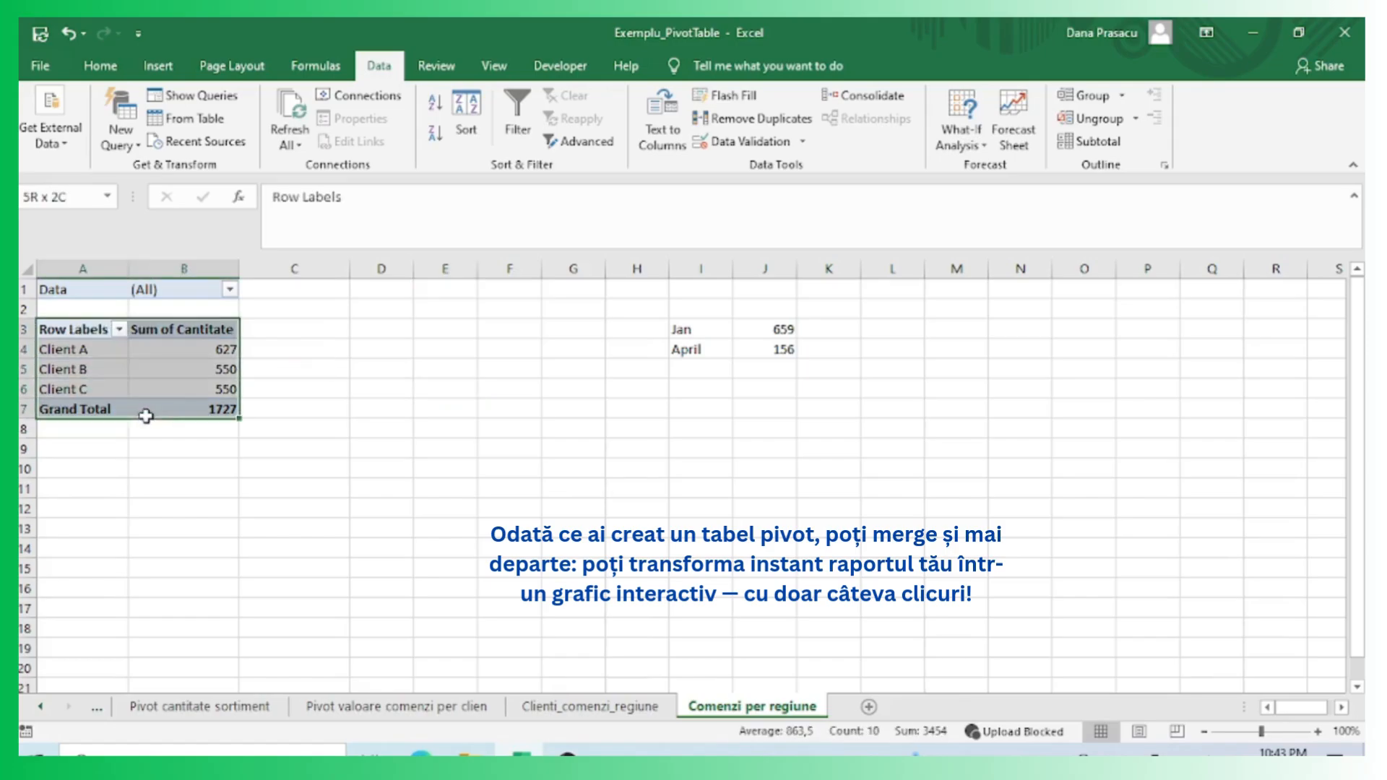
{"action": "left_click", "coordinate": [155, 73]}
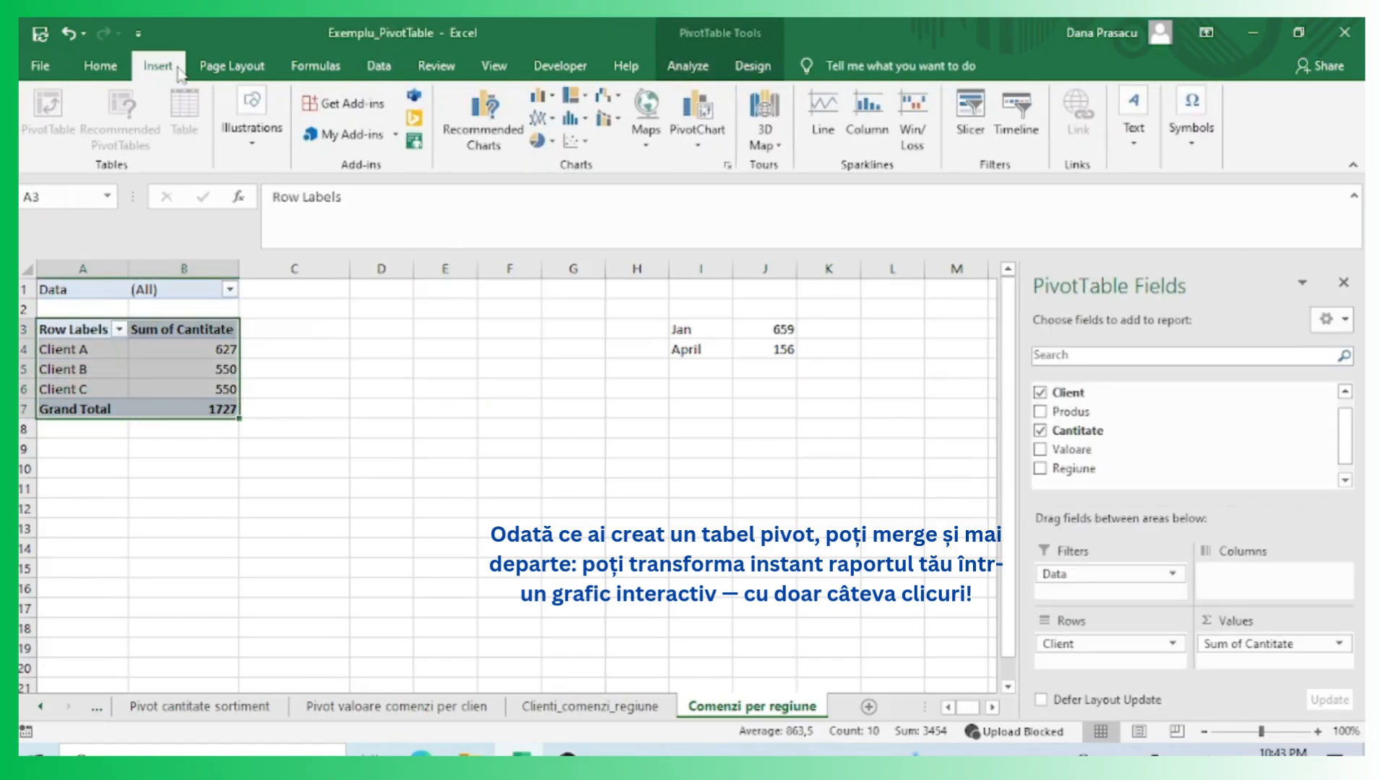
{"action": "left_click", "coordinate": [499, 106]}
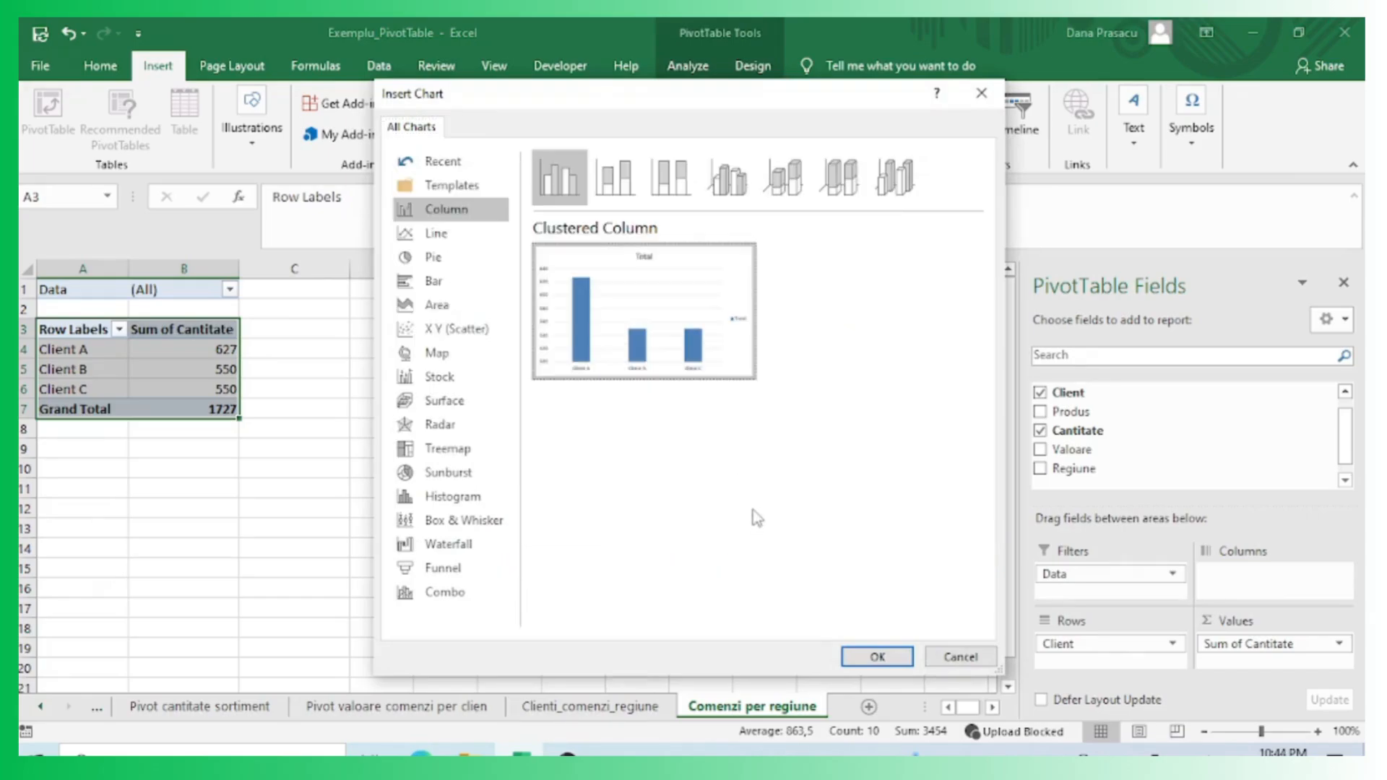
{"action": "left_click", "coordinate": [877, 657]}
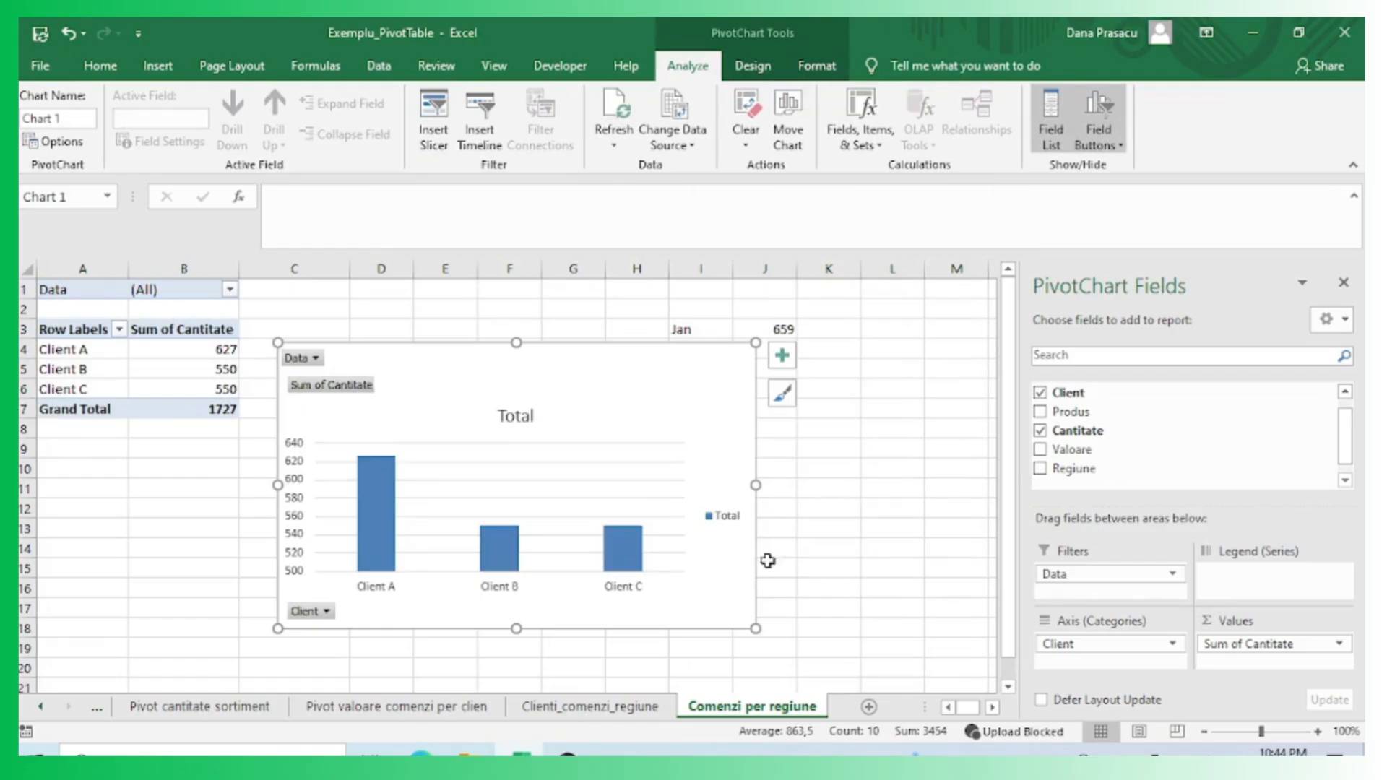
Move the PivotChart to the right of the pivot table.
{"action": "left_click_drag", "start_coordinate": [620, 352], "coordinate": [521, 342]}
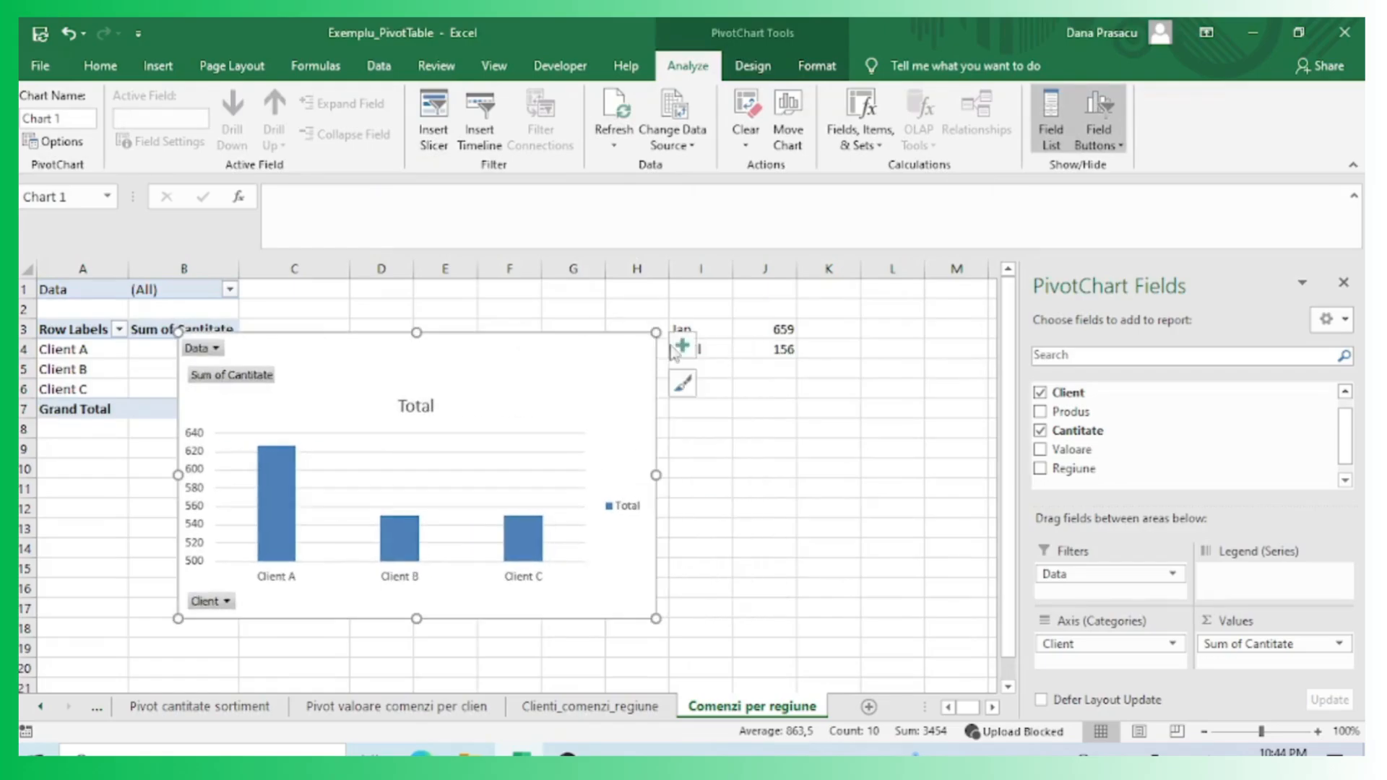
{"action": "left_click_drag", "start_coordinate": [685, 329], "coordinate": [803, 392]}
{"action": "left_click_drag", "start_coordinate": [574, 350], "coordinate": [871, 316]}
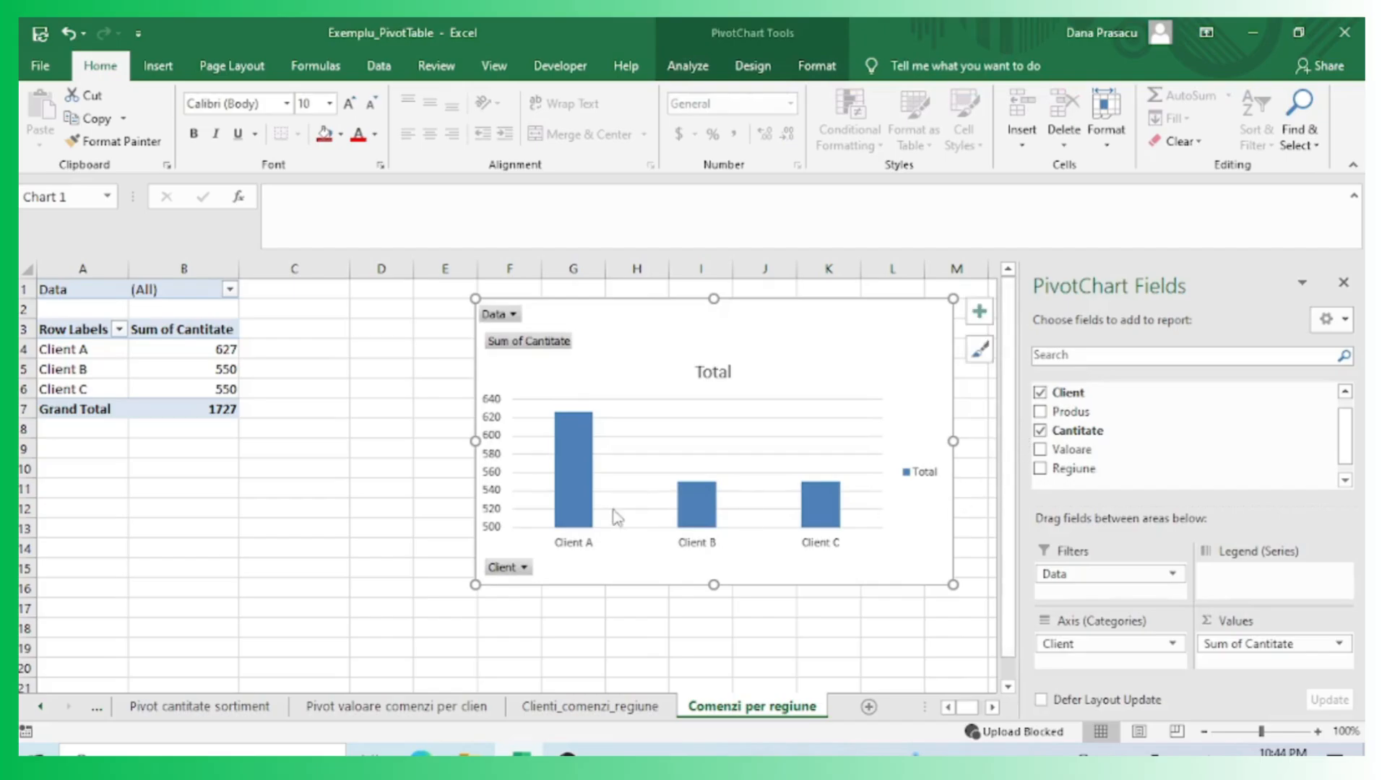
Add data labels to the chart columns and apply chart Style 3.
{"action": "left_click", "coordinate": [753, 66]}
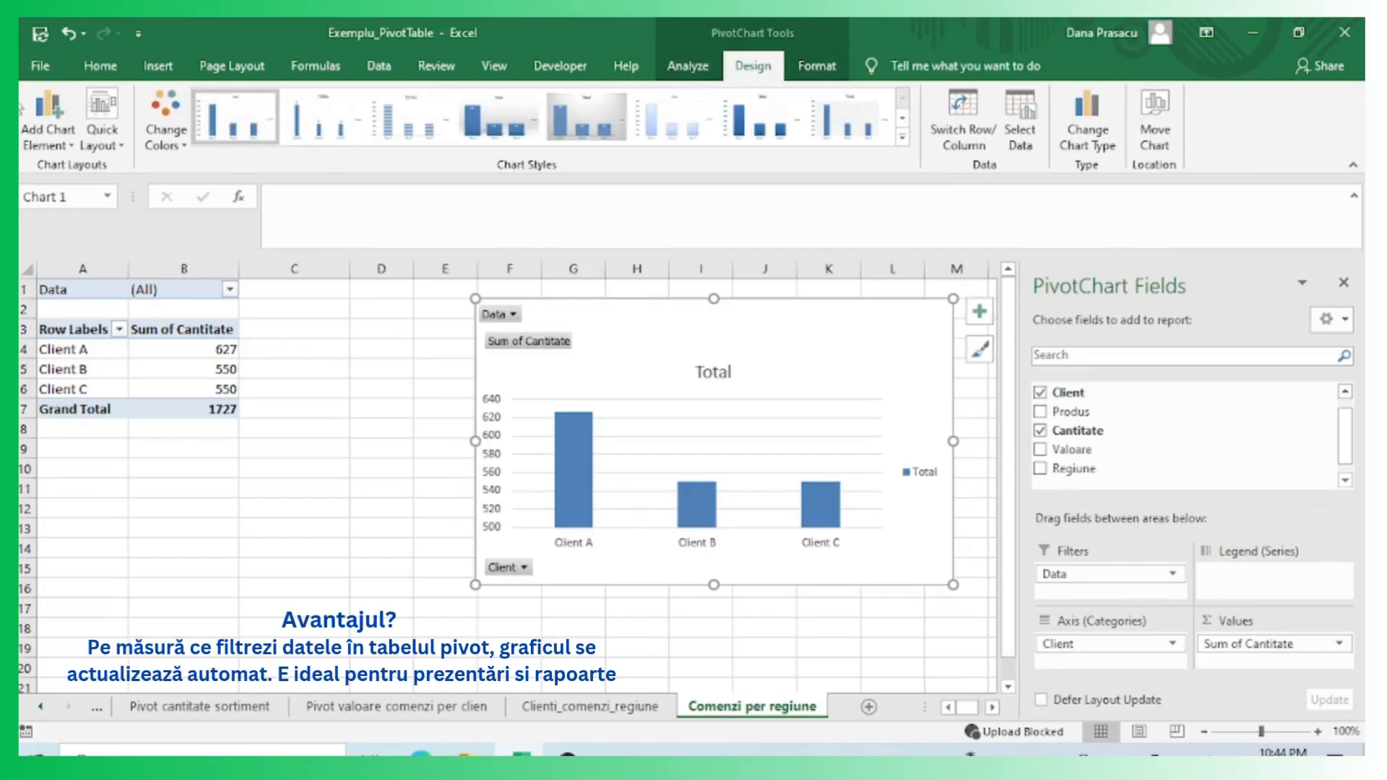
{"action": "left_click", "coordinate": [36, 148]}
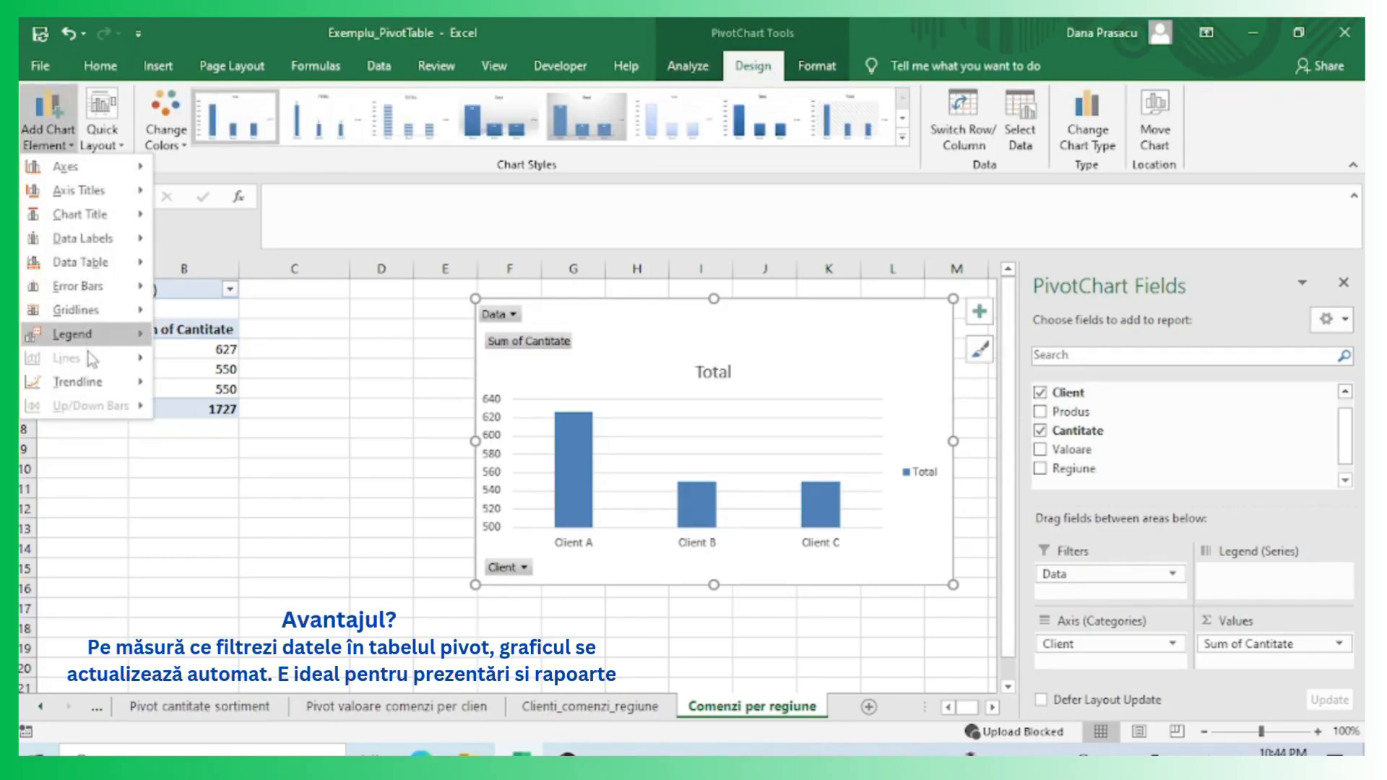
{"action": "mouse_move", "coordinate": [104, 273]}
{"action": "mouse_move", "coordinate": [108, 238]}
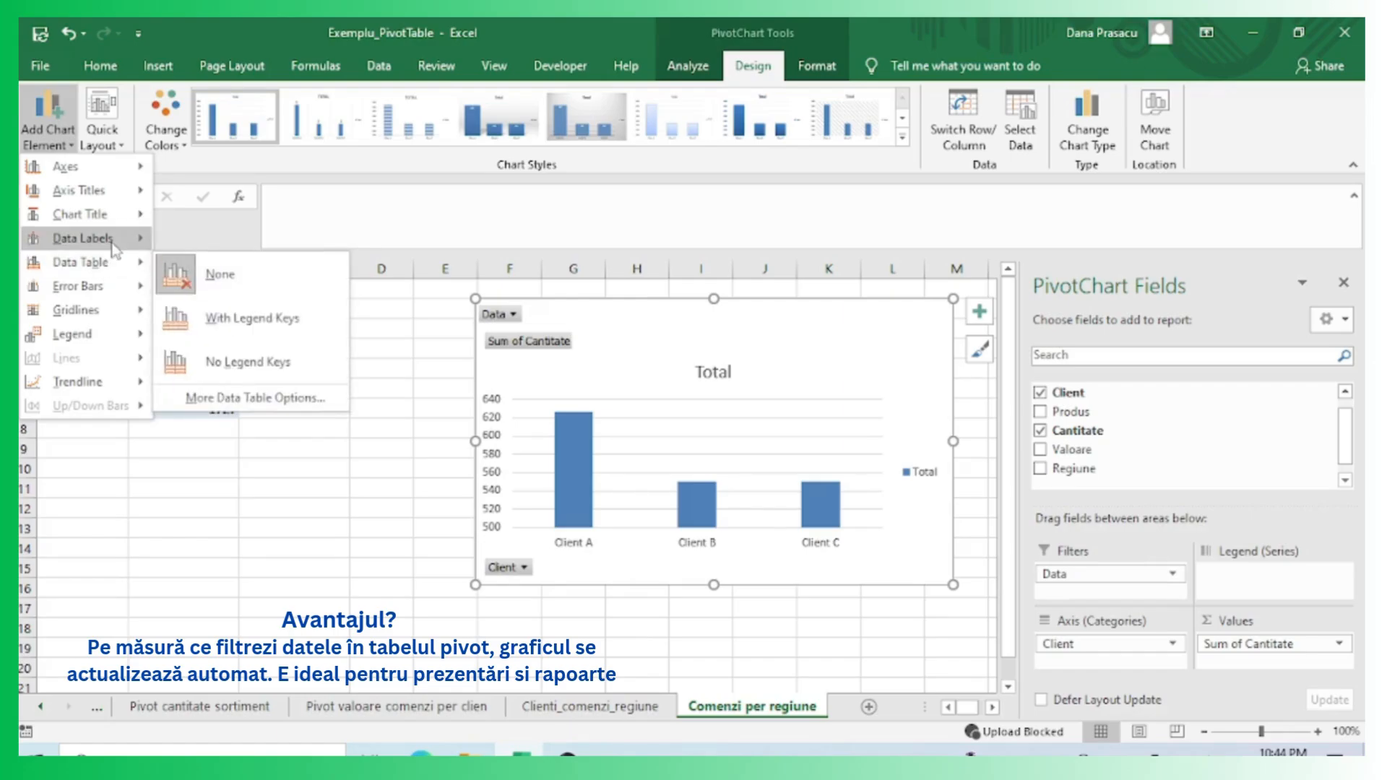
{"action": "left_click", "coordinate": [232, 418]}
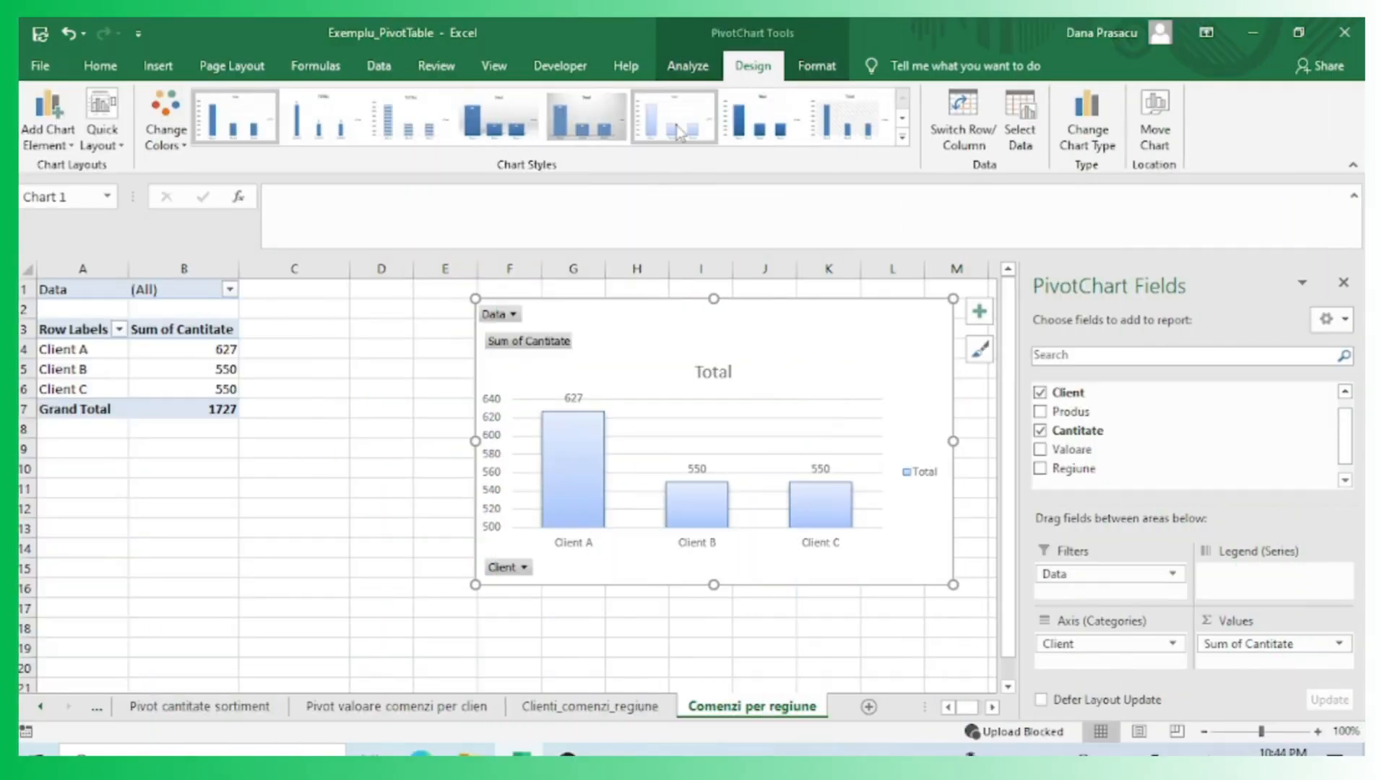
{"action": "left_click", "coordinate": [410, 116]}
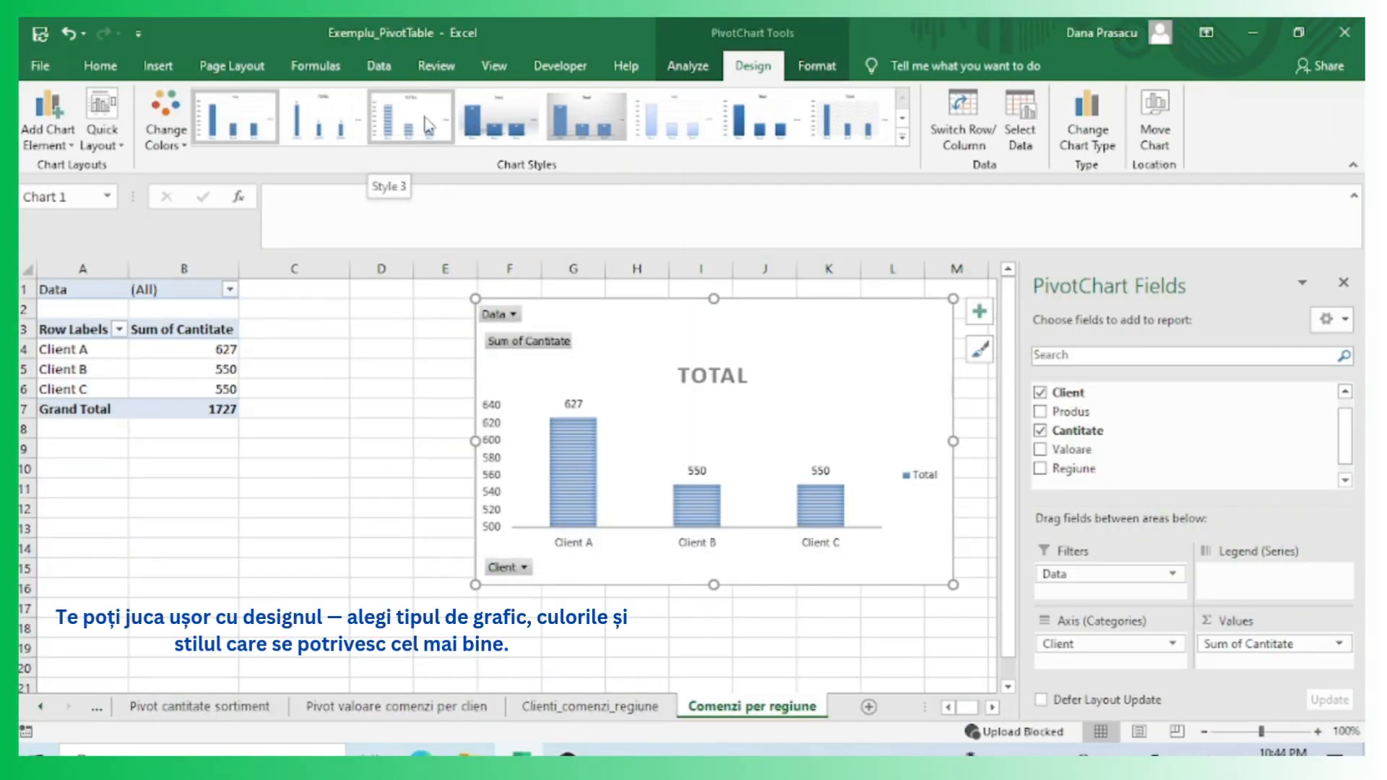
Change the chart title to TOTAL COMENZI/CLIENT.
{"action": "left_click_drag", "start_coordinate": [720, 358], "coordinate": [716, 303]}
{"action": "left_click", "coordinate": [714, 321]}
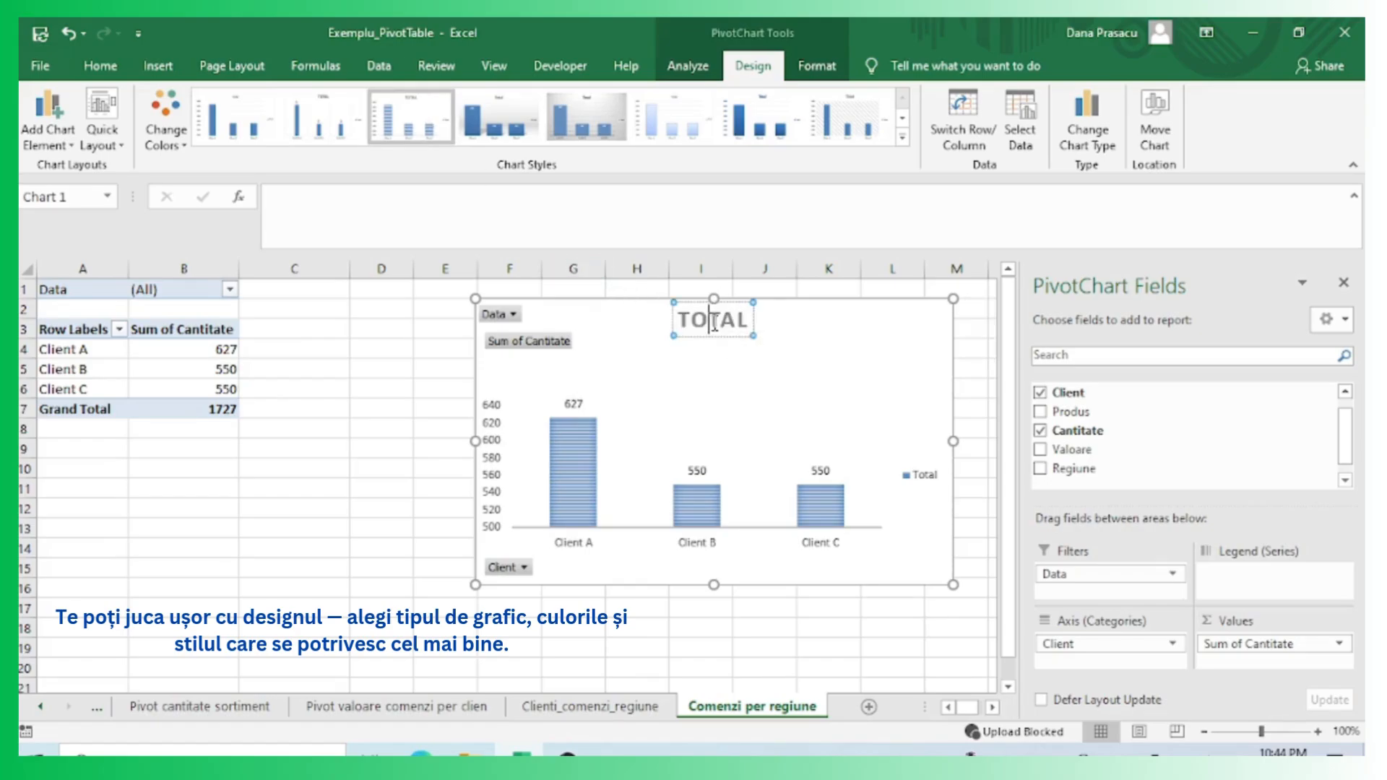
{"action": "type", "text": "COMENZI/CLIENT"}
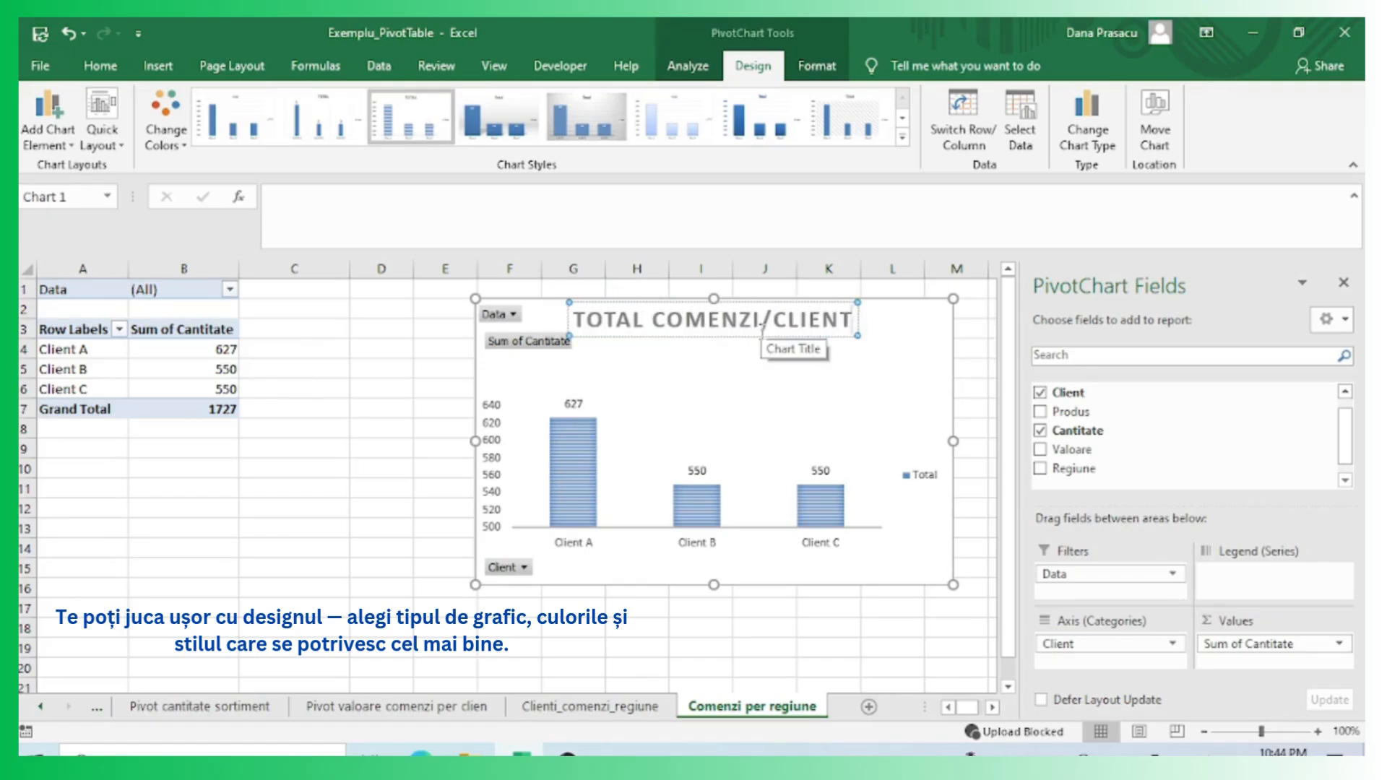
{"action": "left_click", "coordinate": [375, 488]}
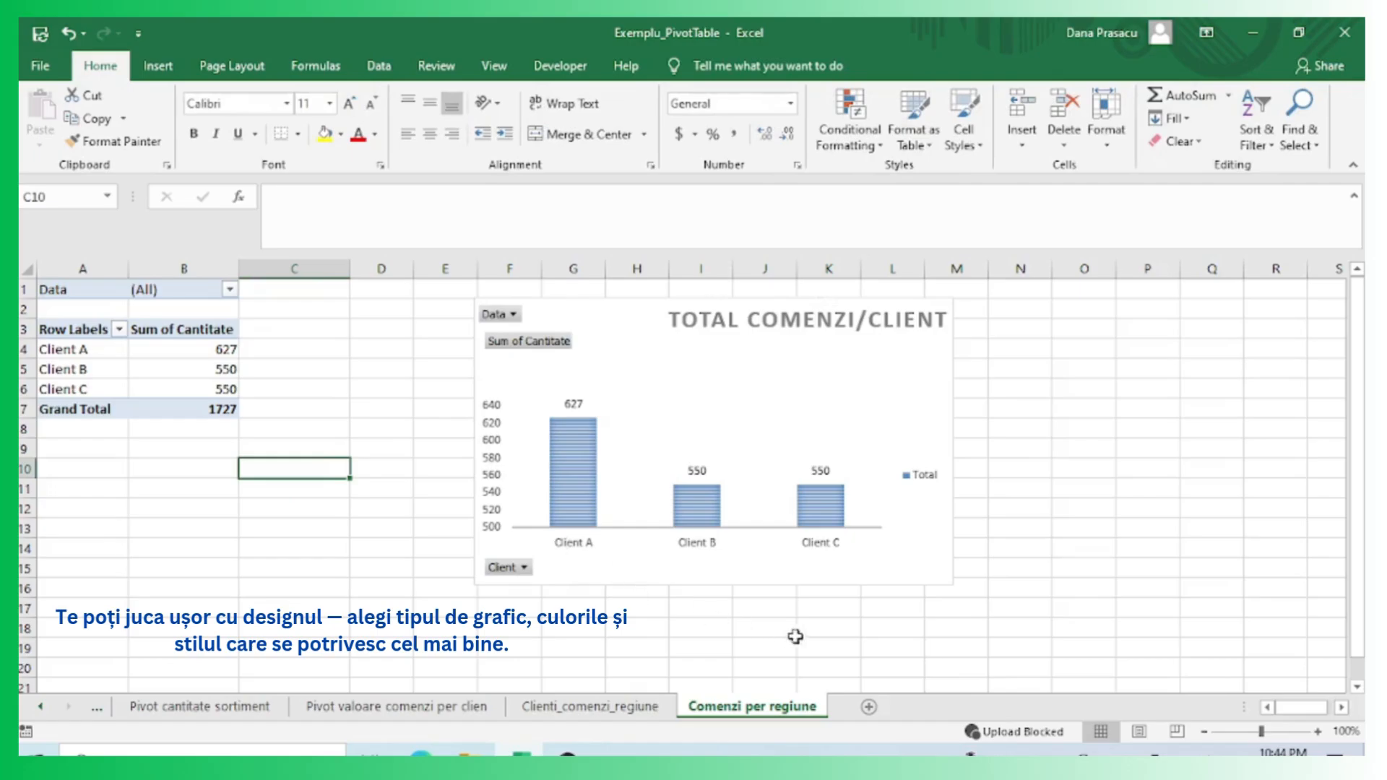
Shift the chart title slightly to the left.
{"action": "left_click", "coordinate": [708, 358]}
{"action": "left_click_drag", "start_coordinate": [717, 334], "coordinate": [651, 342]}
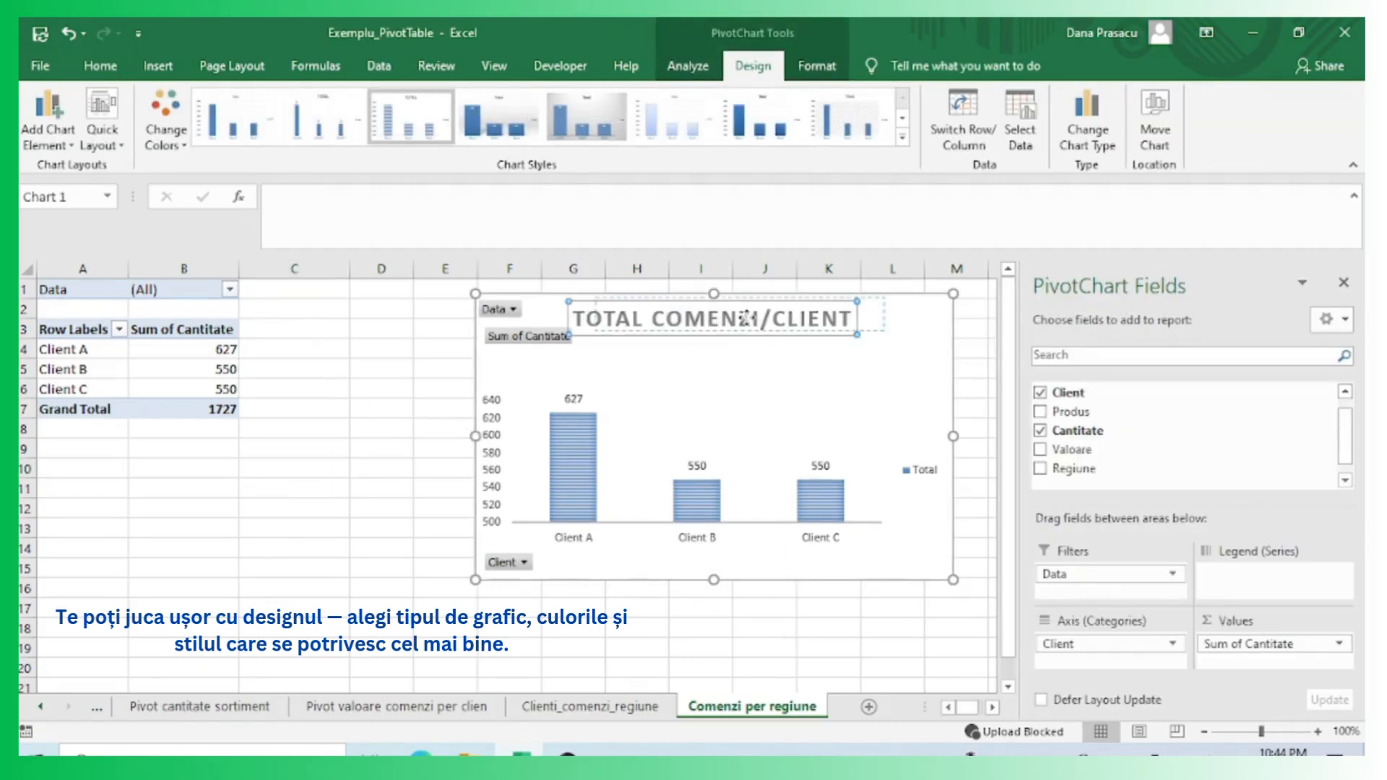
{"action": "left_click", "coordinate": [311, 503]}
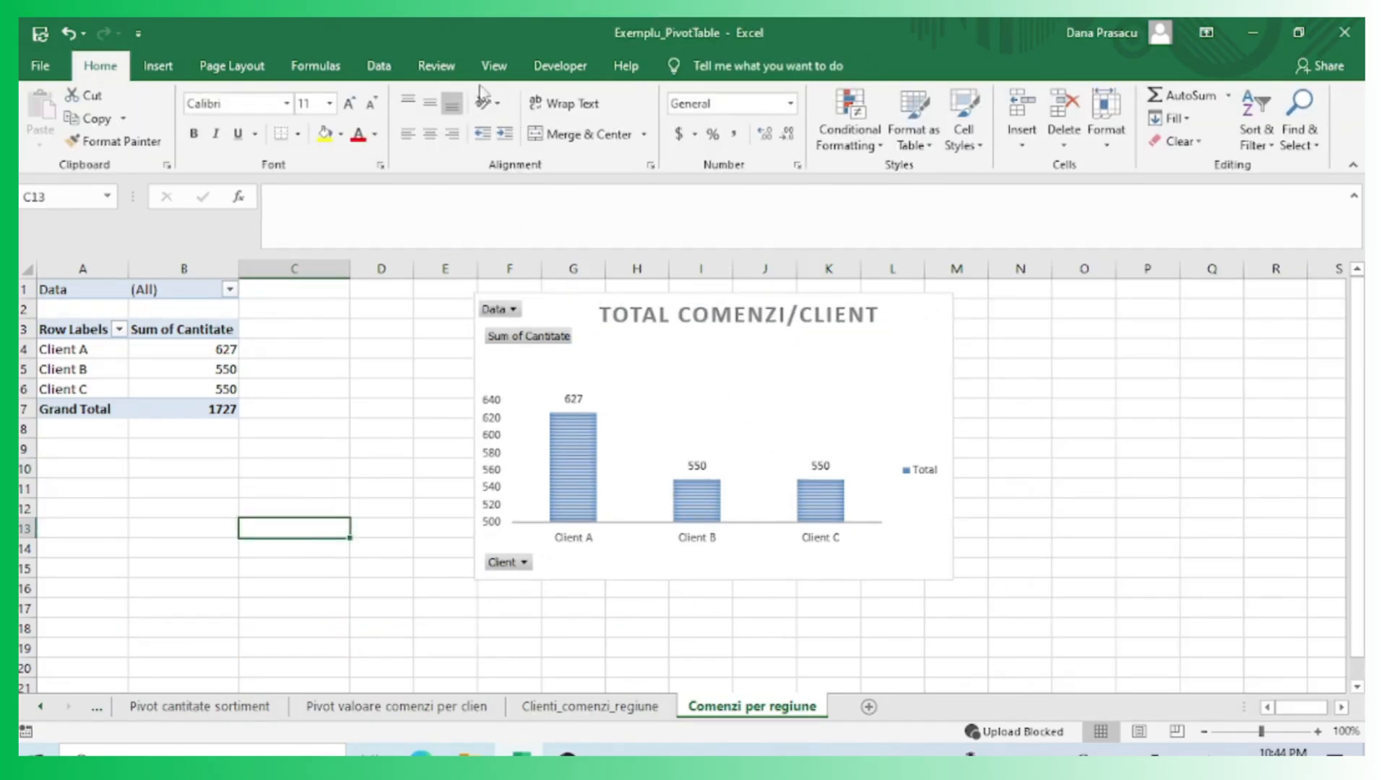
{"action": "left_click", "coordinate": [494, 65]}
{"action": "left_click", "coordinate": [332, 390]}
{"action": "left_click", "coordinate": [802, 300]}
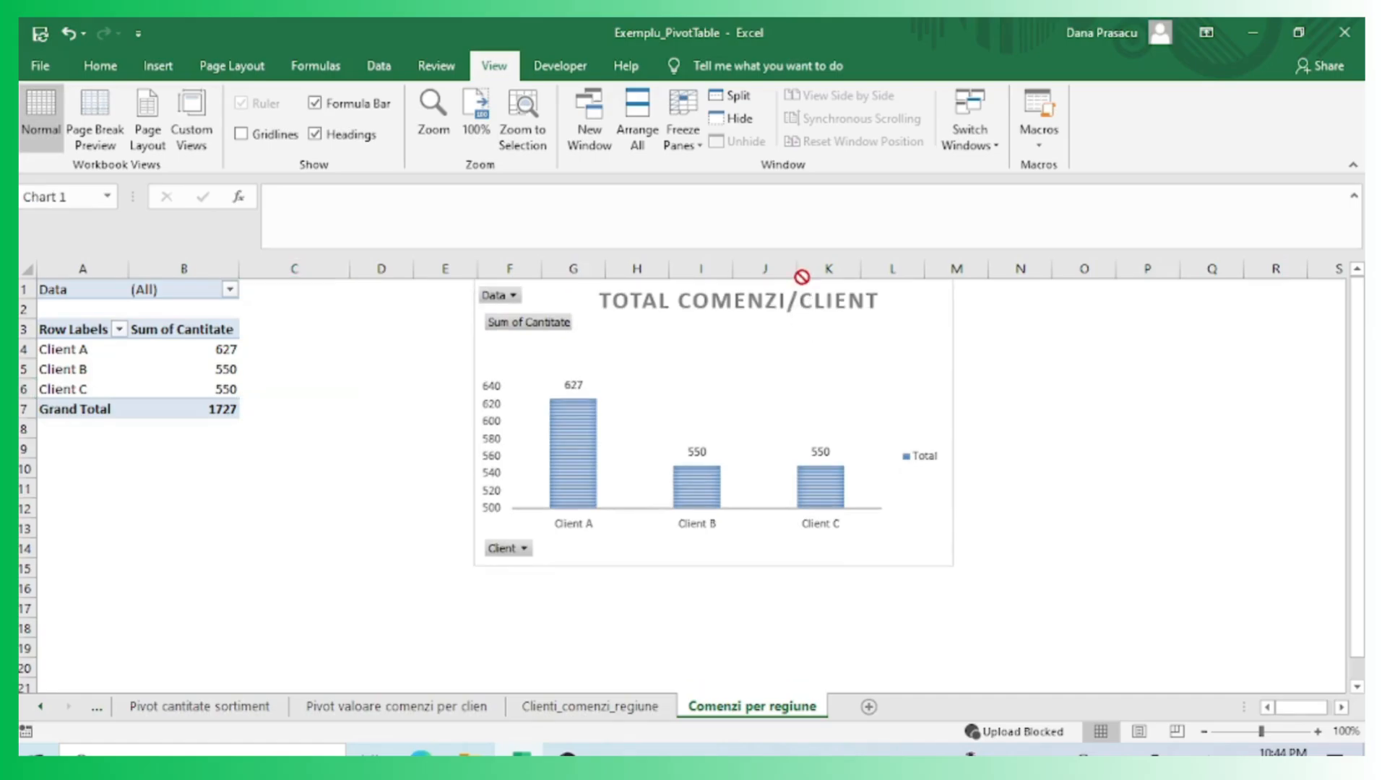
Try chart Style 6, then reapply chart Style 3.
{"action": "left_click", "coordinate": [752, 65]}
{"action": "left_click", "coordinate": [679, 130]}
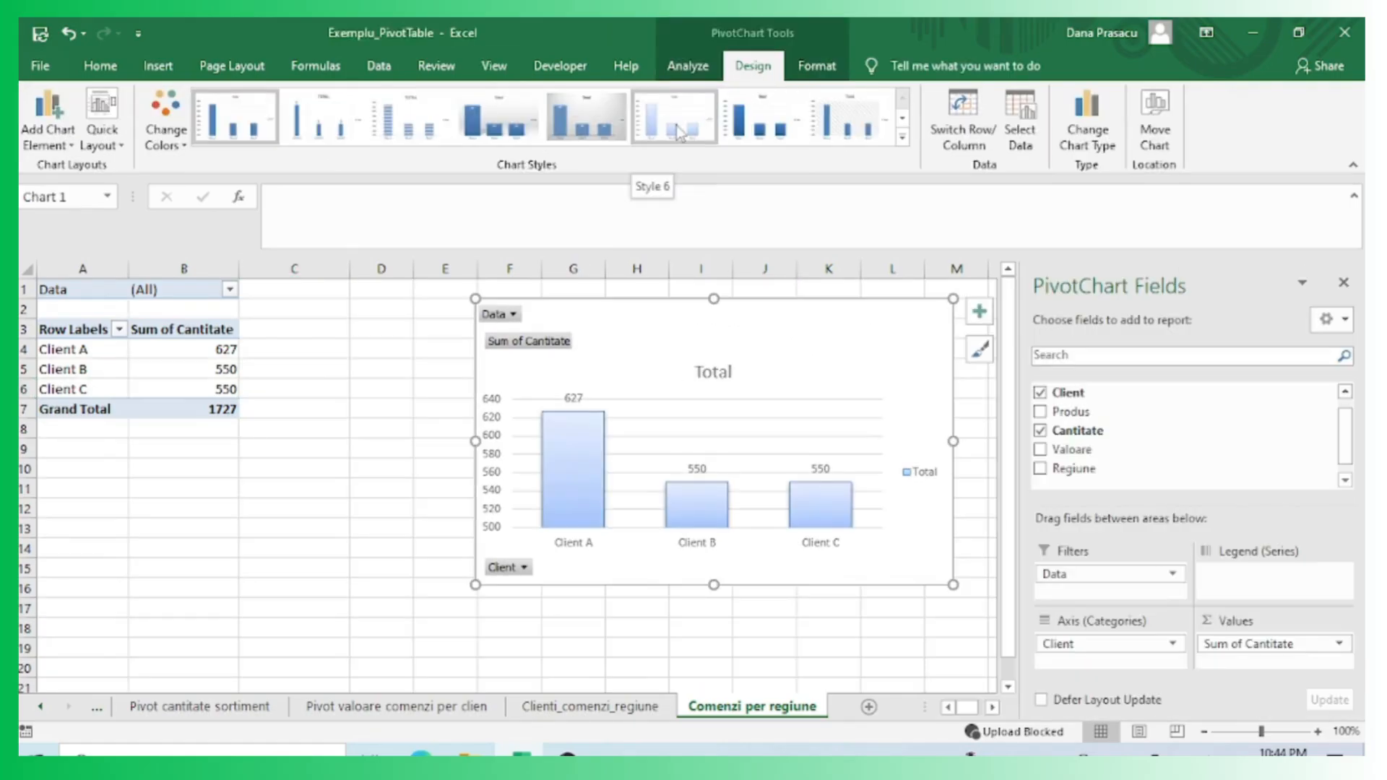
{"action": "left_click", "coordinate": [428, 124]}
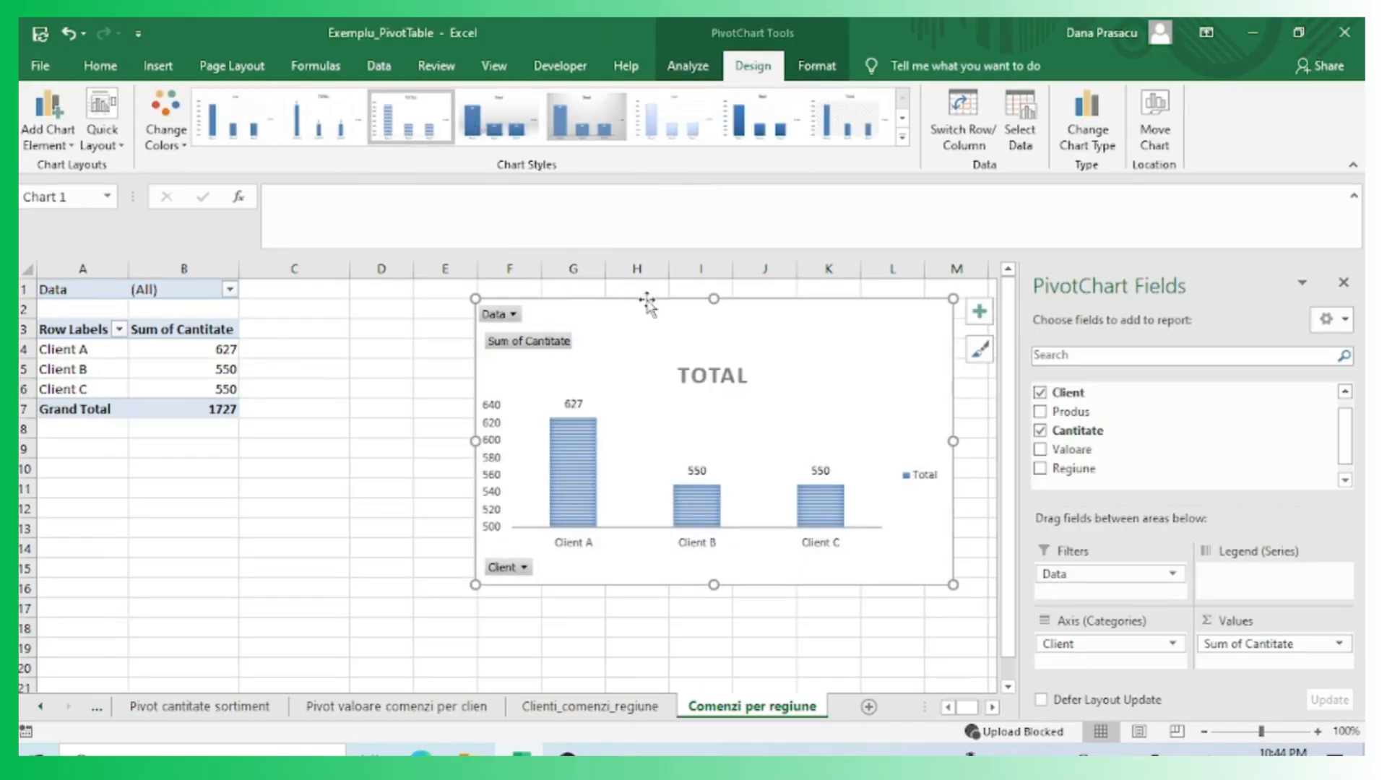
Retitle the chart TOTAL COMENZI/CLIENT and shift the title to the left.
{"action": "left_click_drag", "start_coordinate": [719, 358], "coordinate": [718, 303]}
{"action": "left_click", "coordinate": [714, 322]}
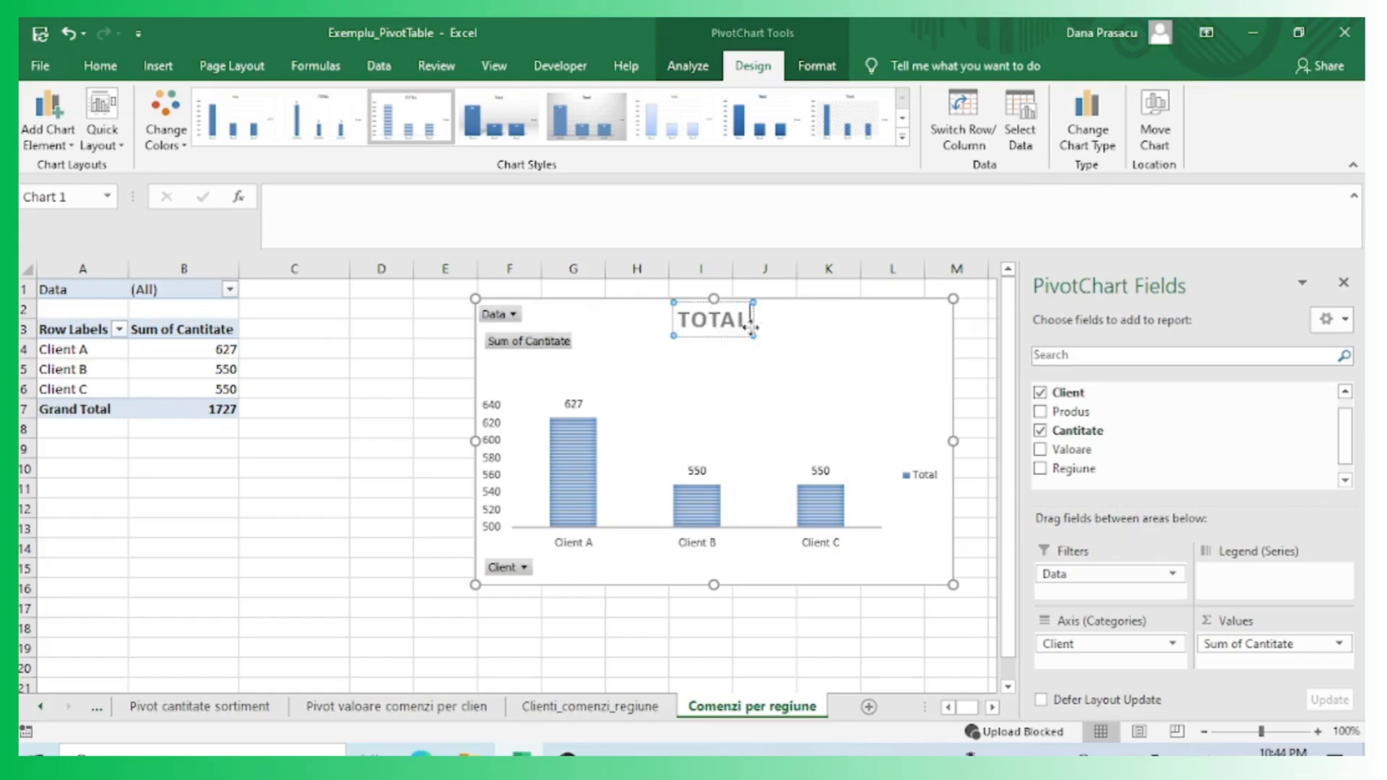
{"action": "type", "text": "COMENZI/CLIENT"}
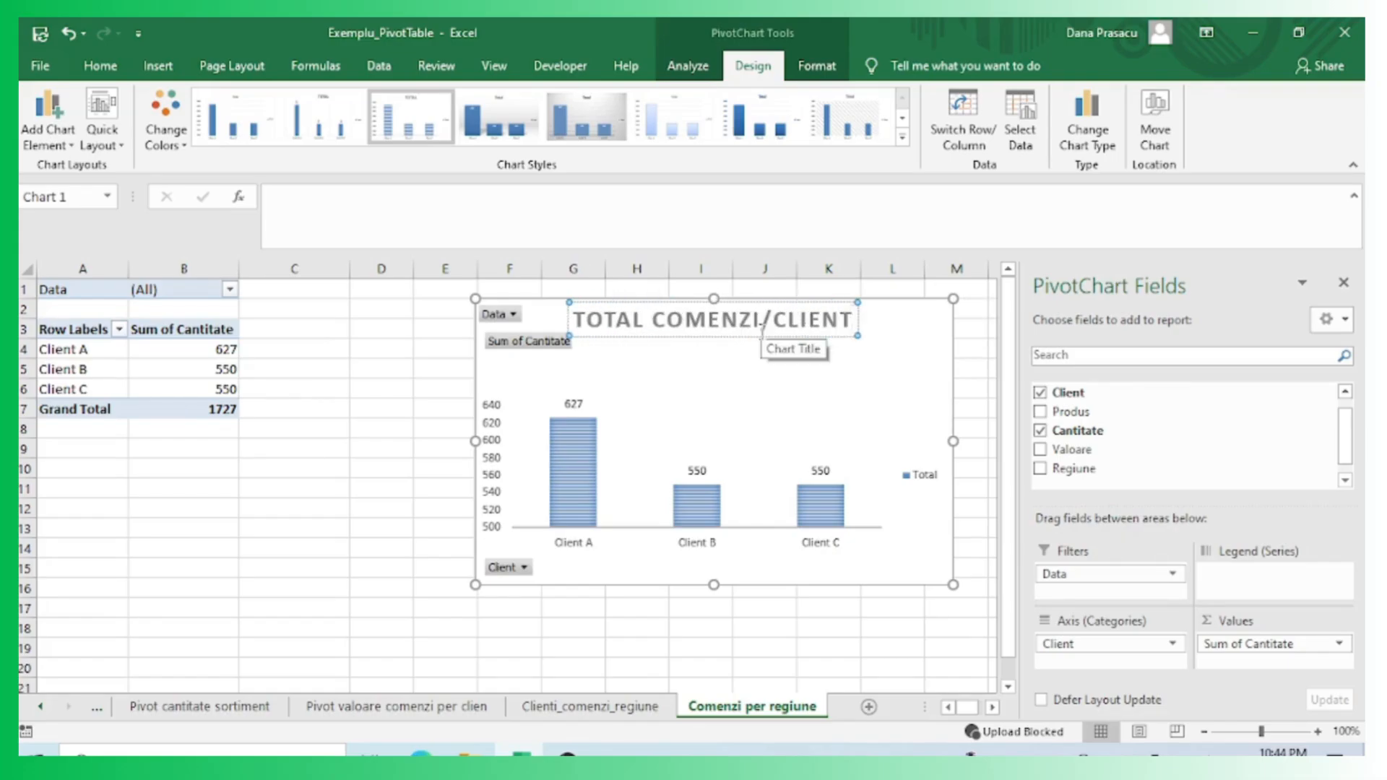
{"action": "left_click", "coordinate": [337, 470]}
{"action": "left_click", "coordinate": [795, 320]}
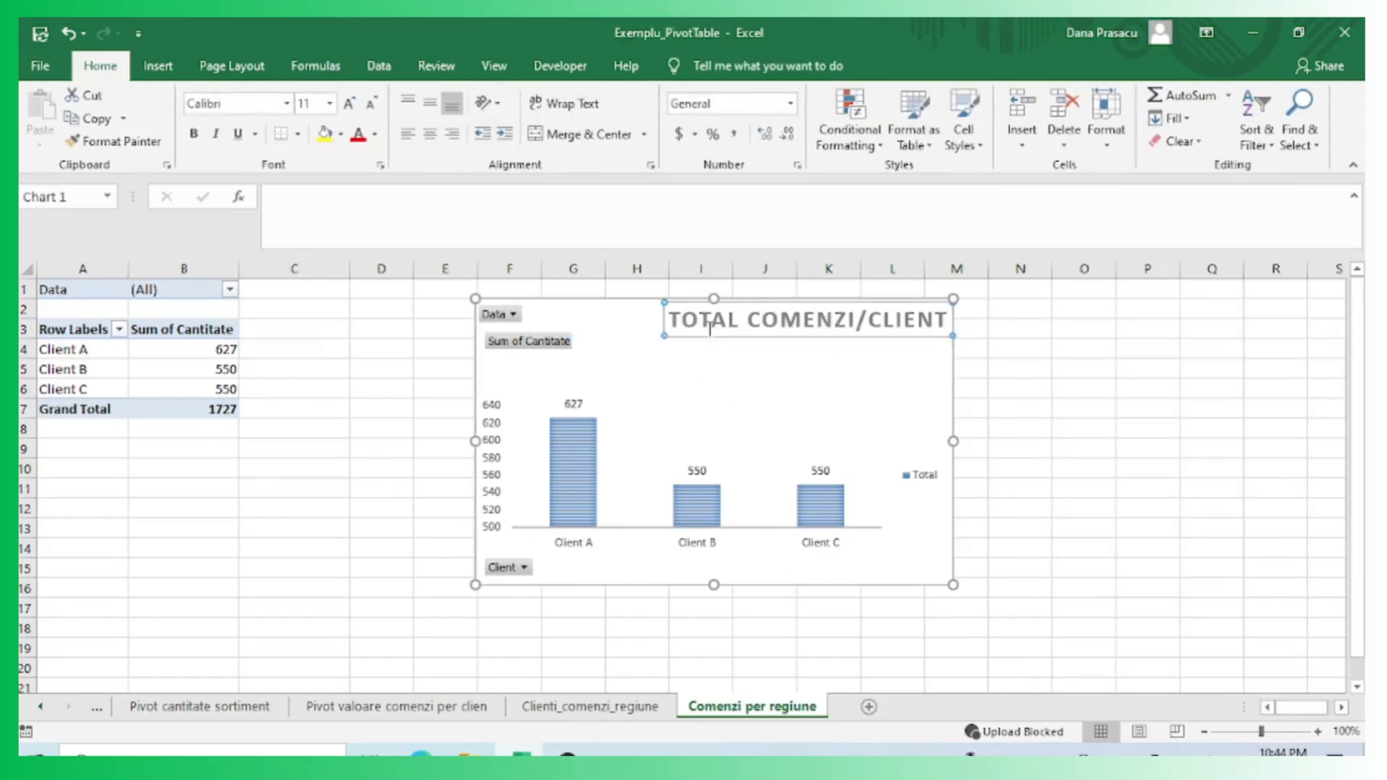
{"action": "left_click_drag", "start_coordinate": [715, 334], "coordinate": [626, 343]}
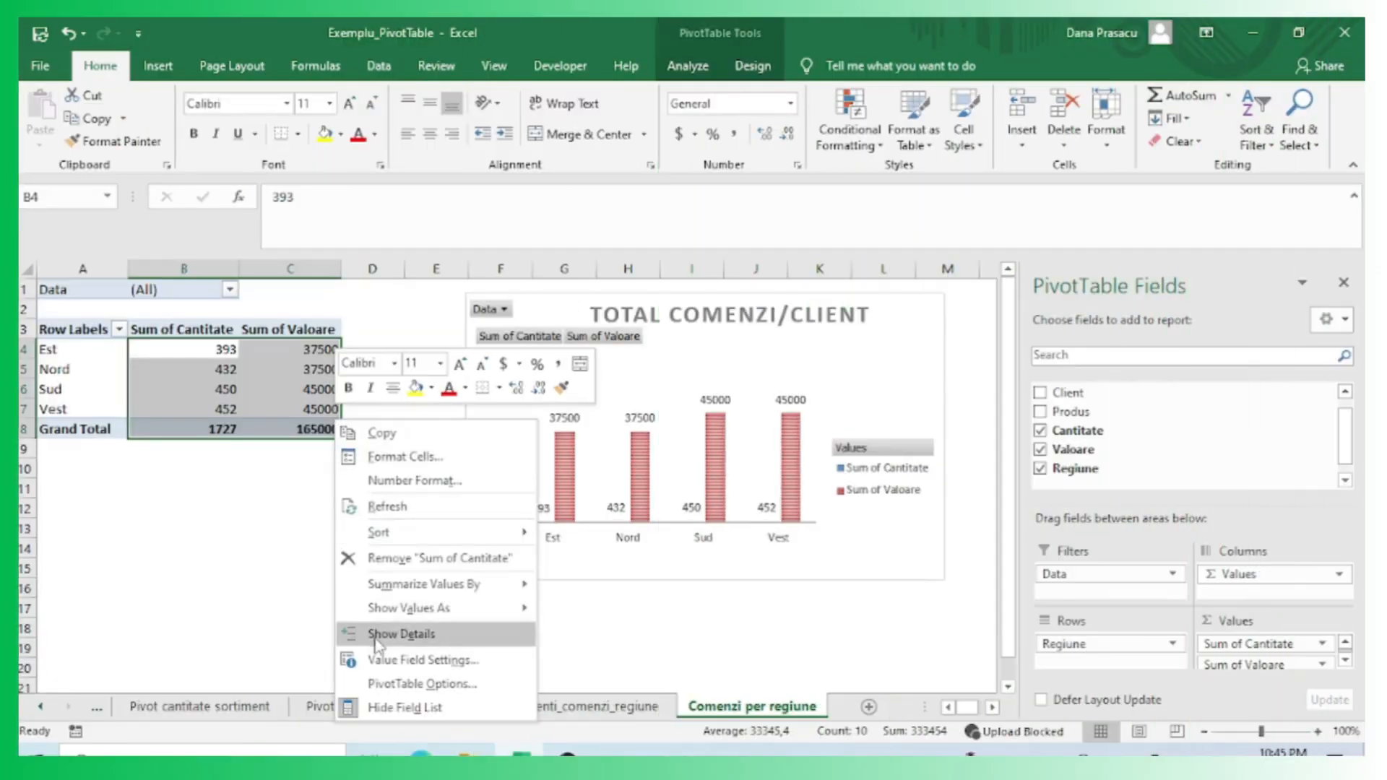
Format the Sum of Cantitate values as Number with no decimals and a thousands separator.
{"action": "left_click", "coordinate": [371, 660]}
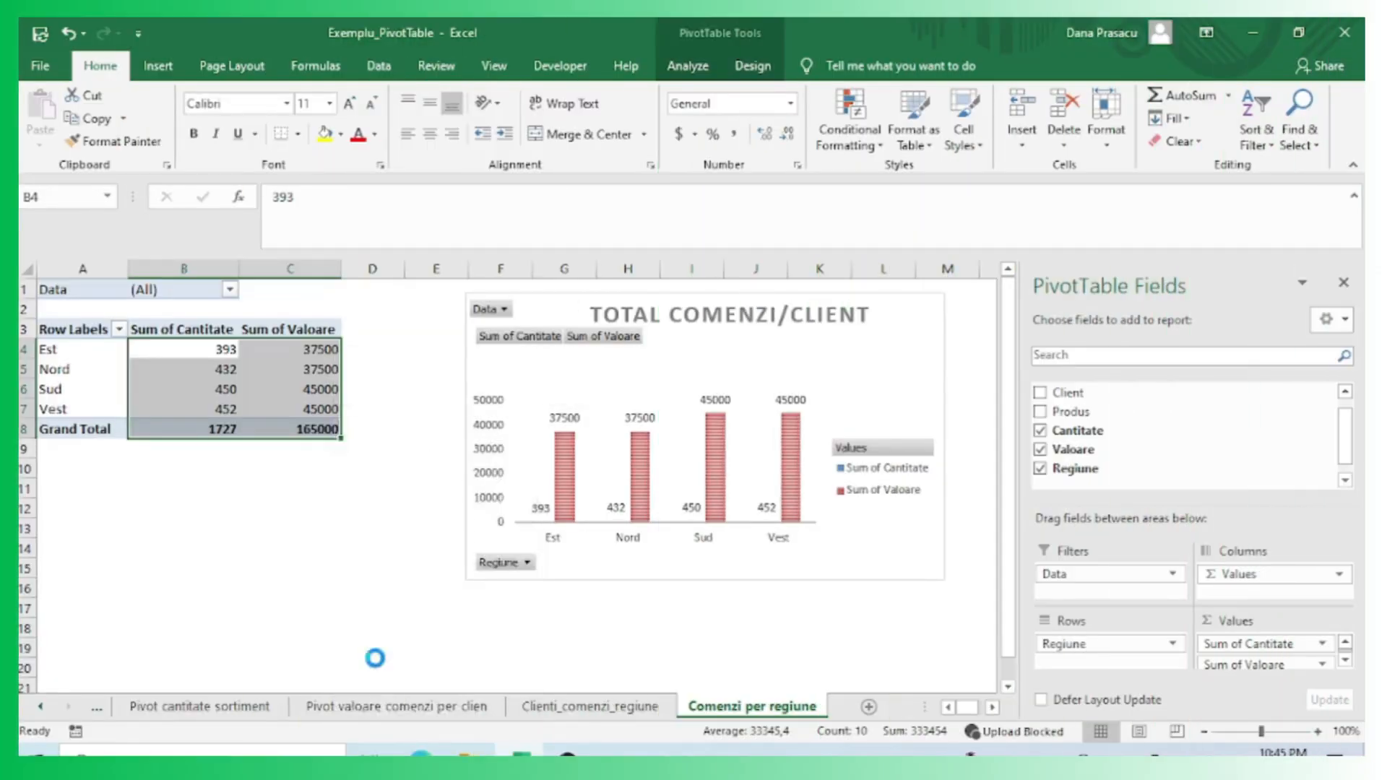
{"action": "left_click", "coordinate": [246, 714]}
{"action": "left_click", "coordinate": [150, 378]}
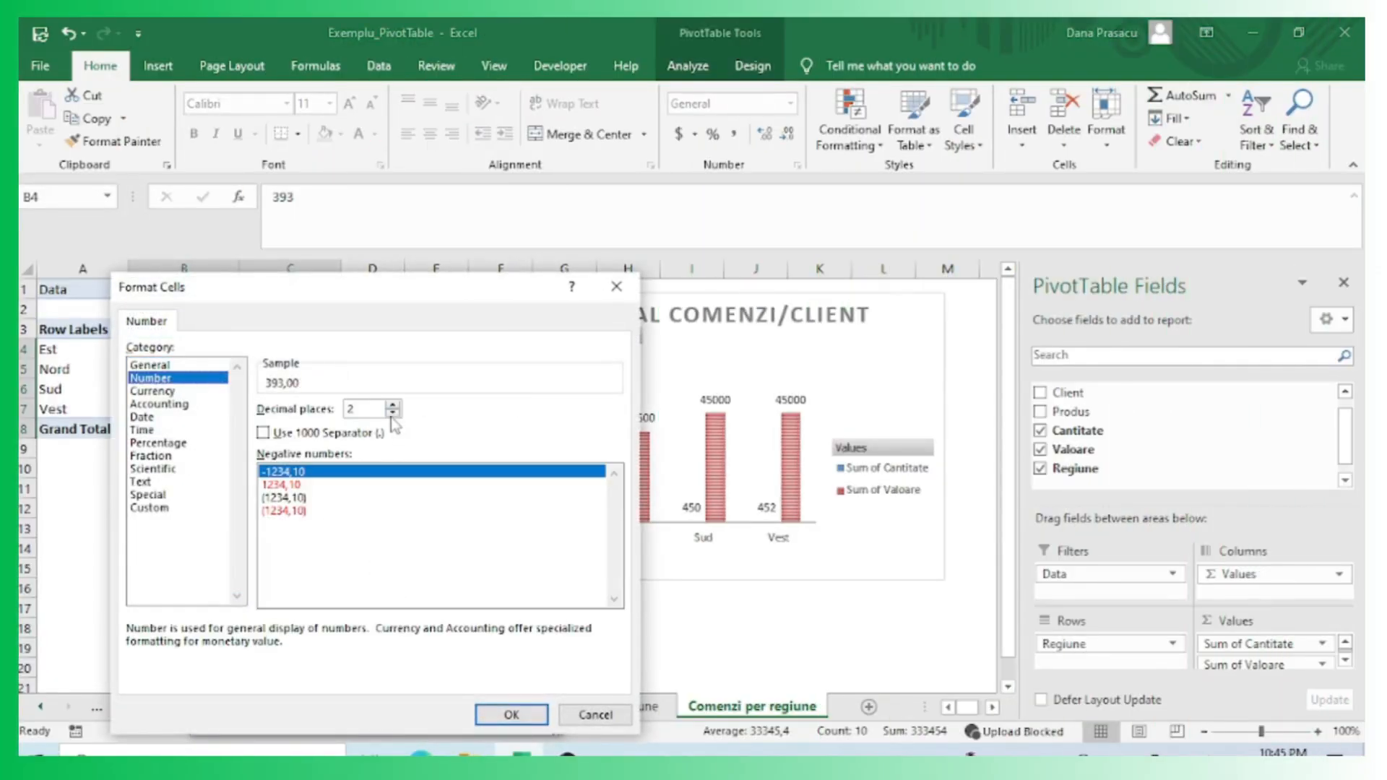
{"action": "left_click", "coordinate": [396, 412]}
{"action": "left_click", "coordinate": [396, 412]}
{"action": "left_click", "coordinate": [512, 714]}
{"action": "left_click", "coordinate": [440, 715]}
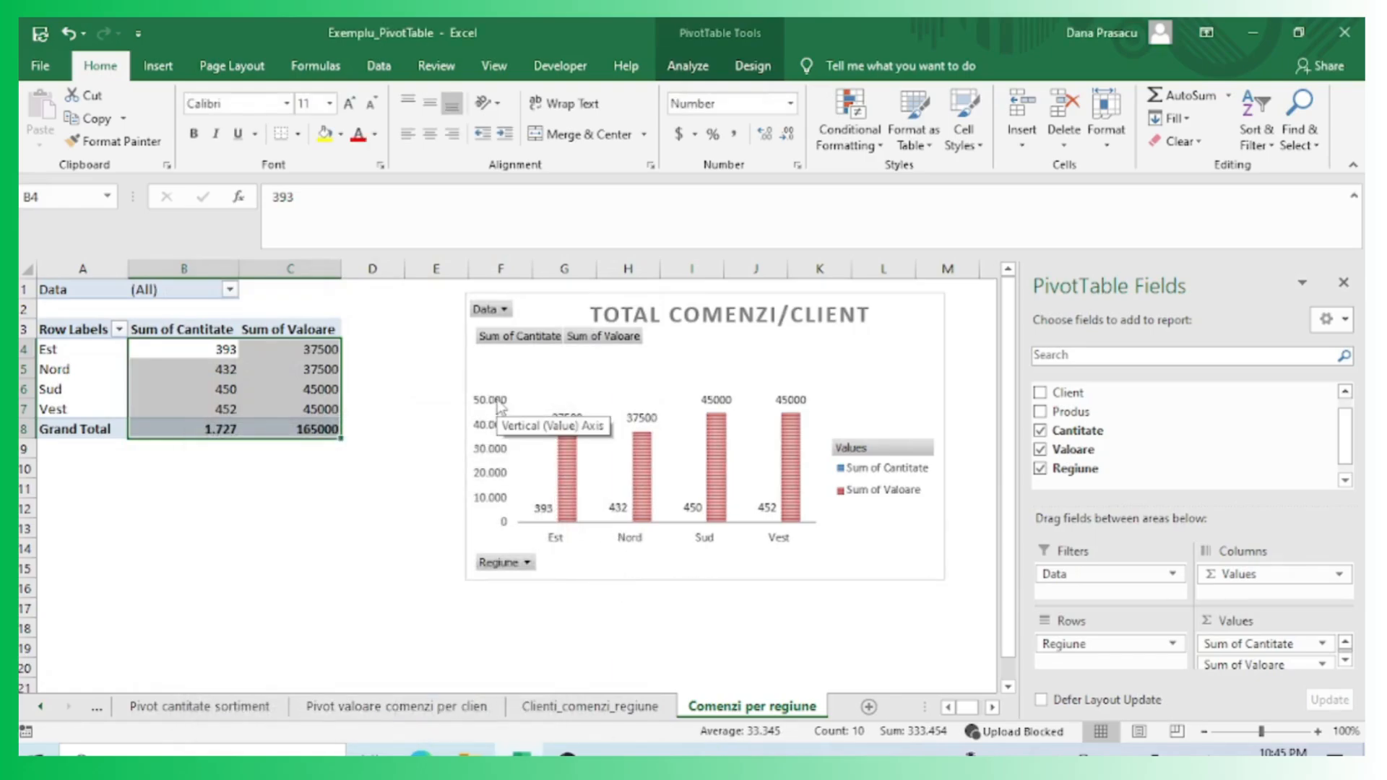
Format the Sum of Valoare values as Number with a thousands separator through Value Field Settings.
{"action": "left_click", "coordinate": [372, 448]}
{"action": "left_click_drag", "start_coordinate": [325, 429], "coordinate": [303, 351]}
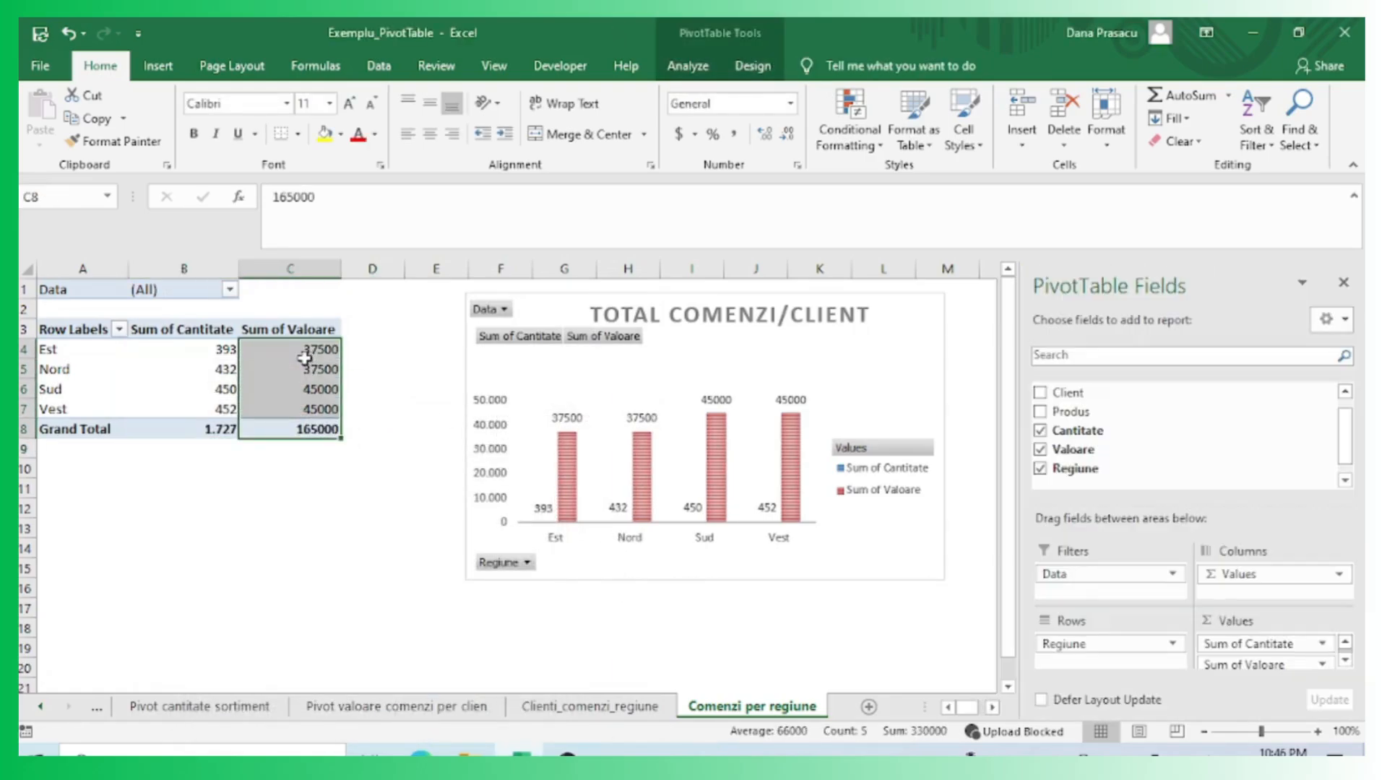
{"action": "right_click", "coordinate": [298, 352]}
{"action": "left_click", "coordinate": [366, 599]}
{"action": "left_click", "coordinate": [239, 715]}
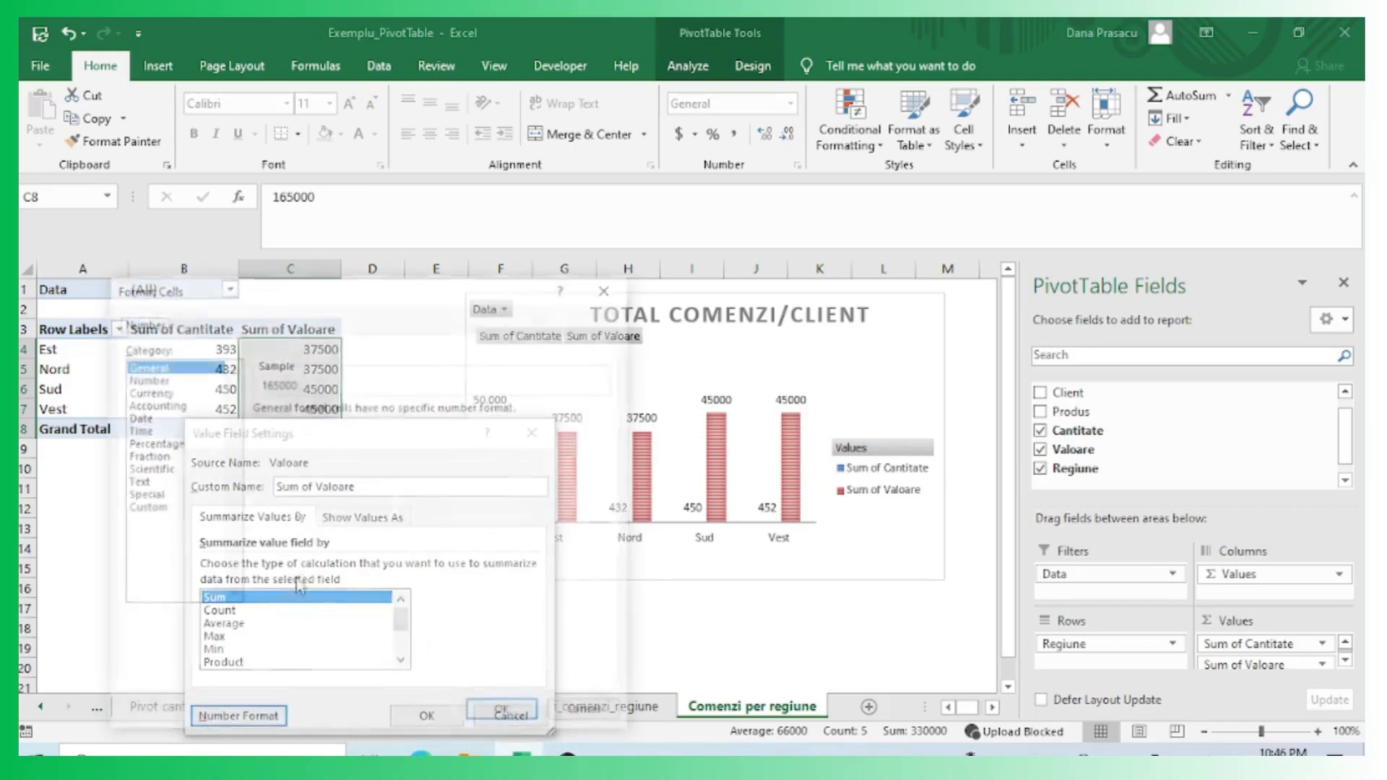
{"action": "left_click", "coordinate": [194, 378]}
{"action": "left_click", "coordinate": [365, 433]}
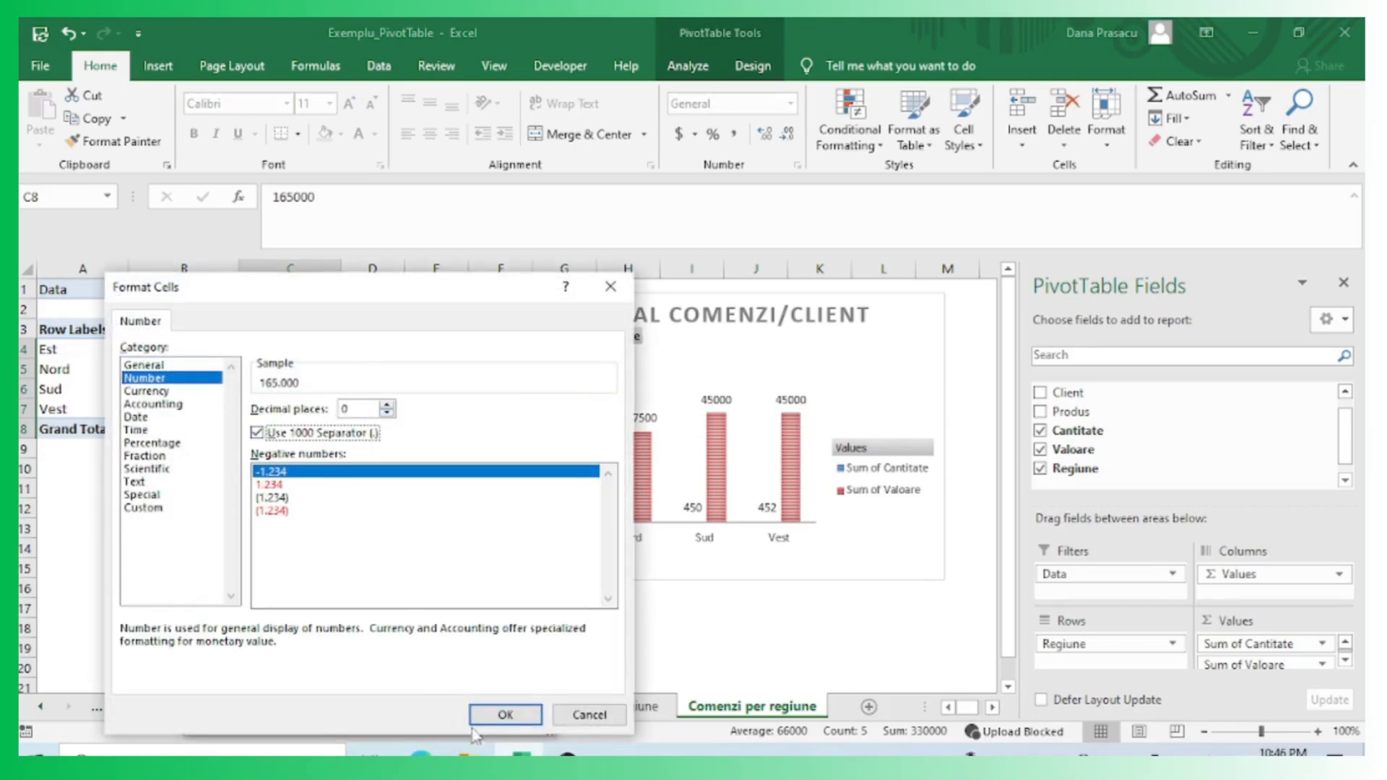
{"action": "left_click", "coordinate": [505, 715]}
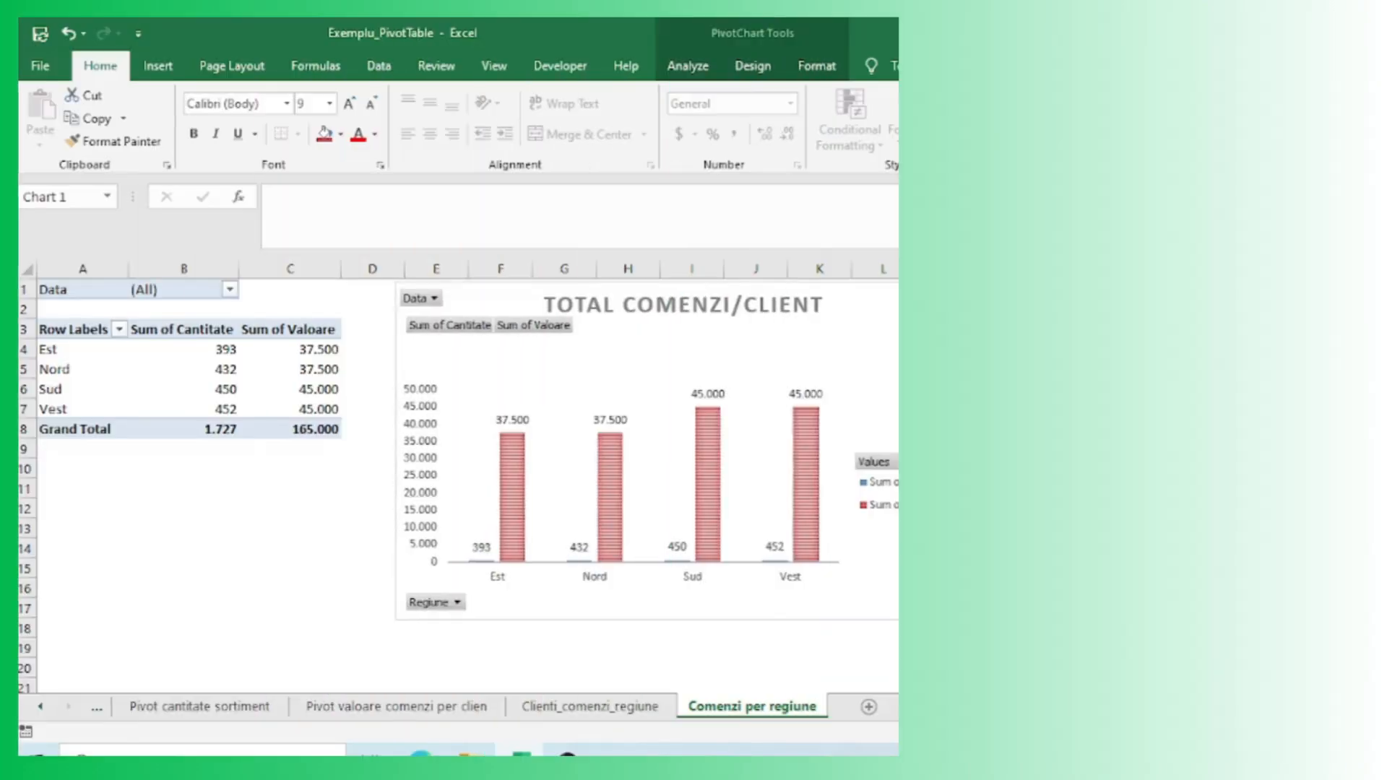
Enlarge the chart's plot area and open formatting for a legend entry.
{"action": "left_click", "coordinate": [678, 441]}
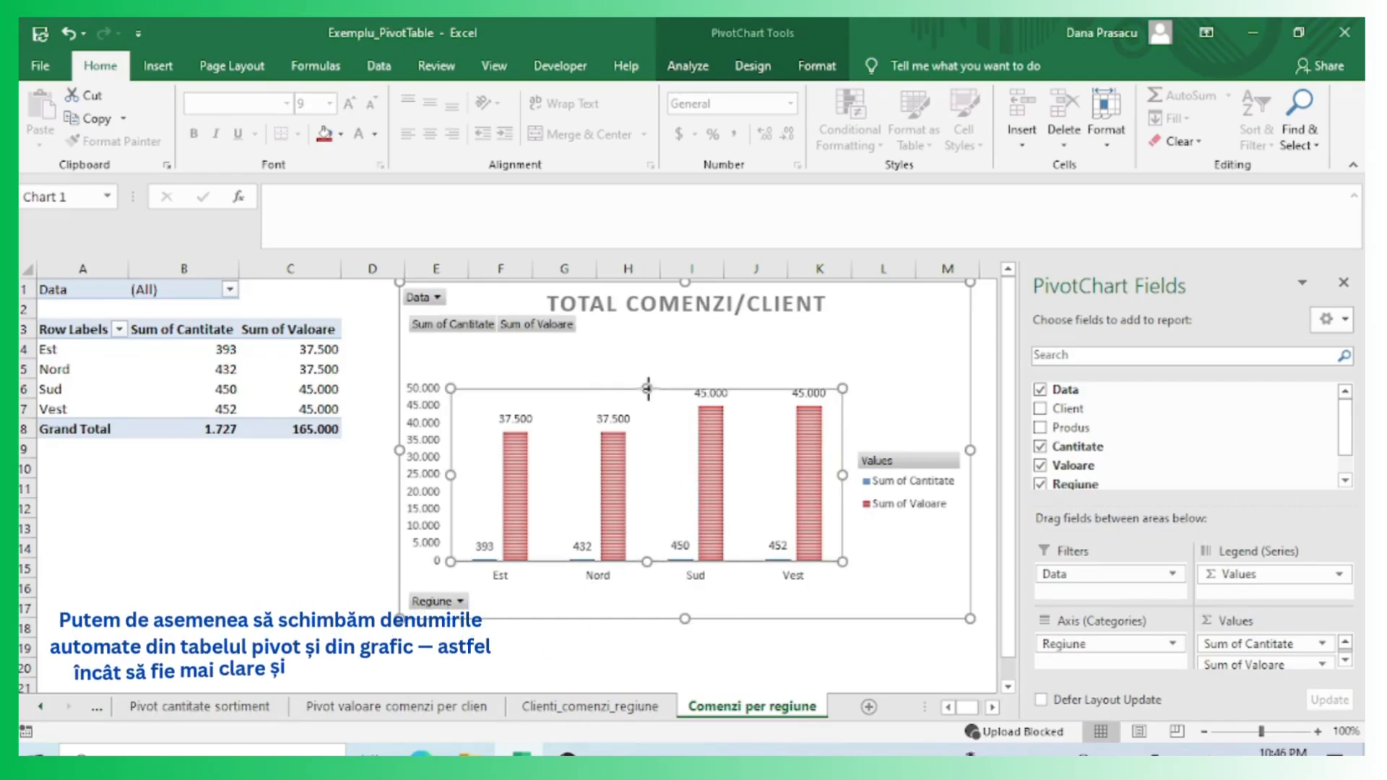
{"action": "left_click_drag", "start_coordinate": [646, 388], "coordinate": [647, 371]}
{"action": "left_click_drag", "start_coordinate": [843, 466], "coordinate": [851, 466]}
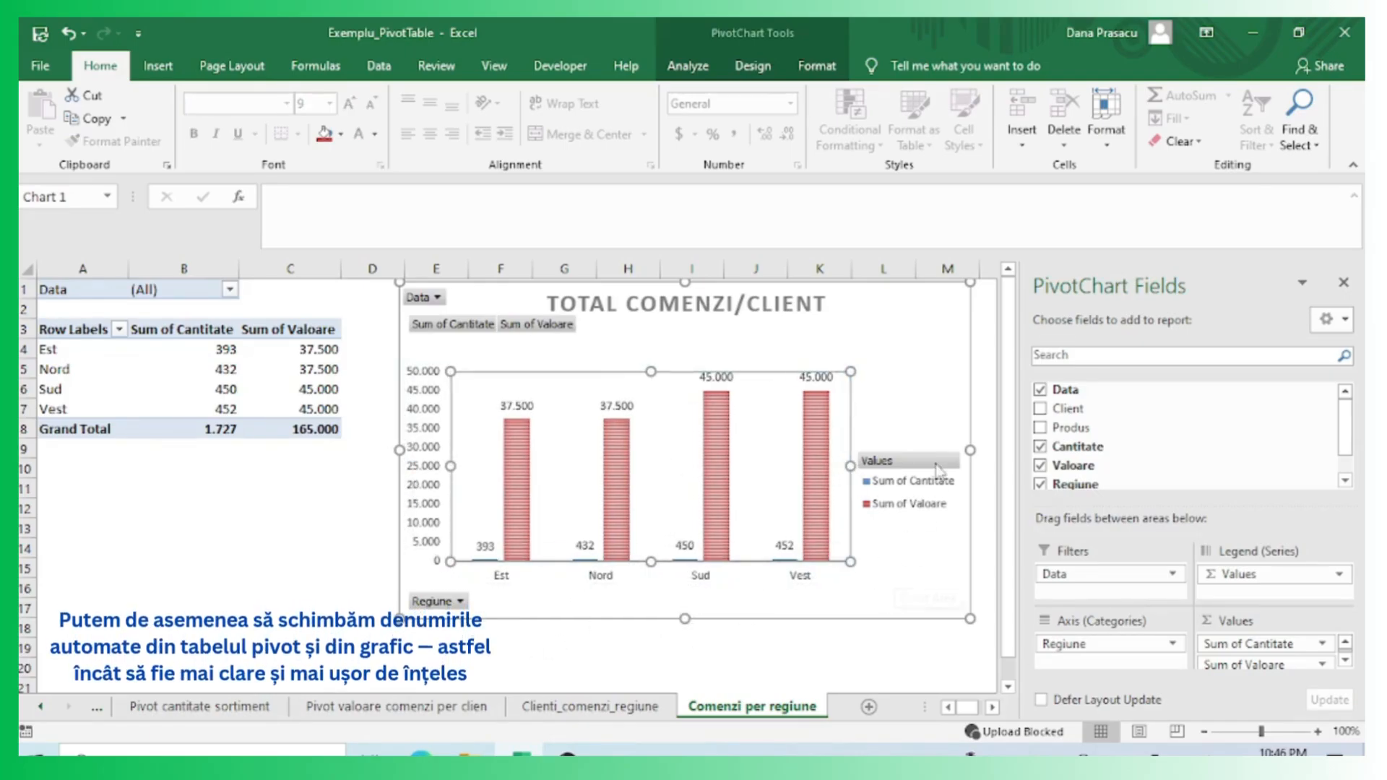
{"action": "left_click", "coordinate": [913, 486]}
{"action": "left_click", "coordinate": [912, 486]}
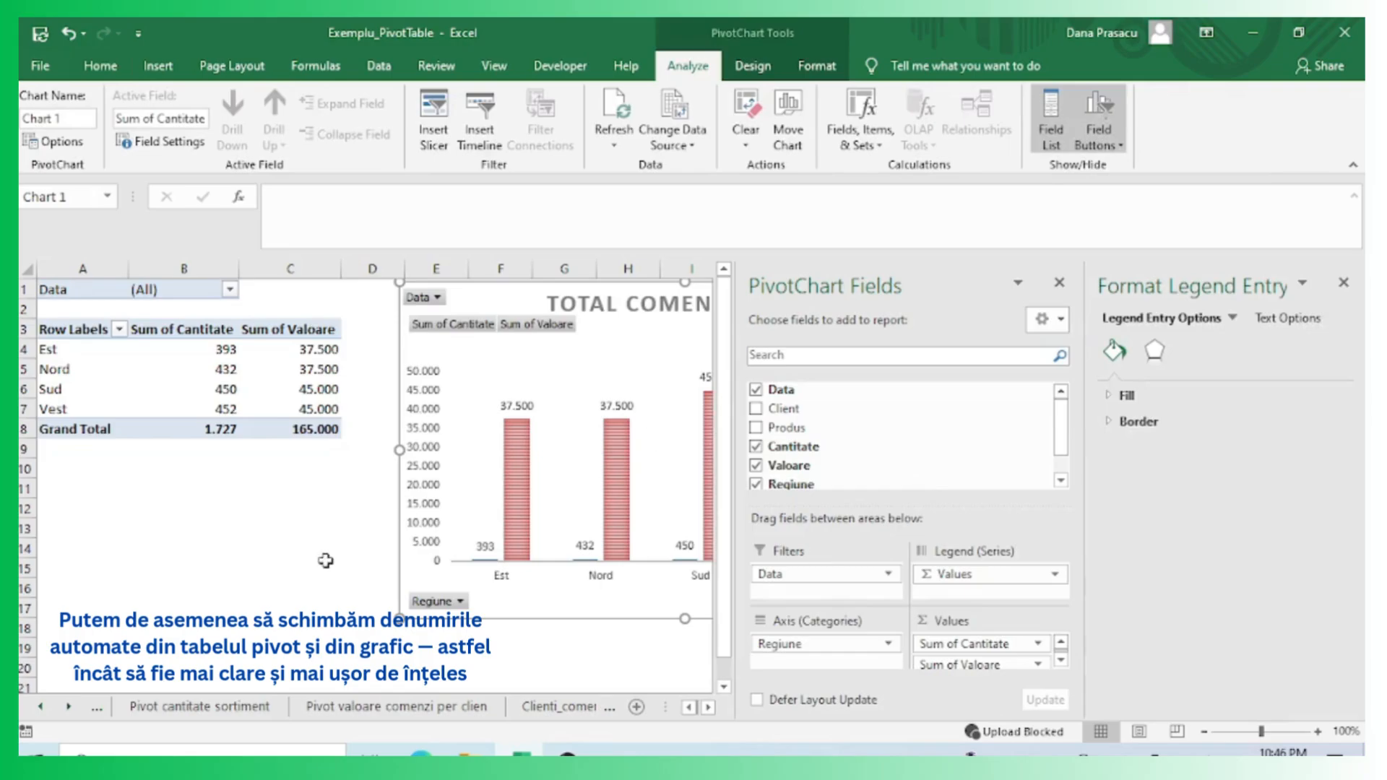
Rename the Sum of Cantitate column header to Cantitate and close the field list.
{"action": "left_click", "coordinate": [206, 330]}
{"action": "left_click_drag", "start_coordinate": [323, 196], "coordinate": [271, 196]}
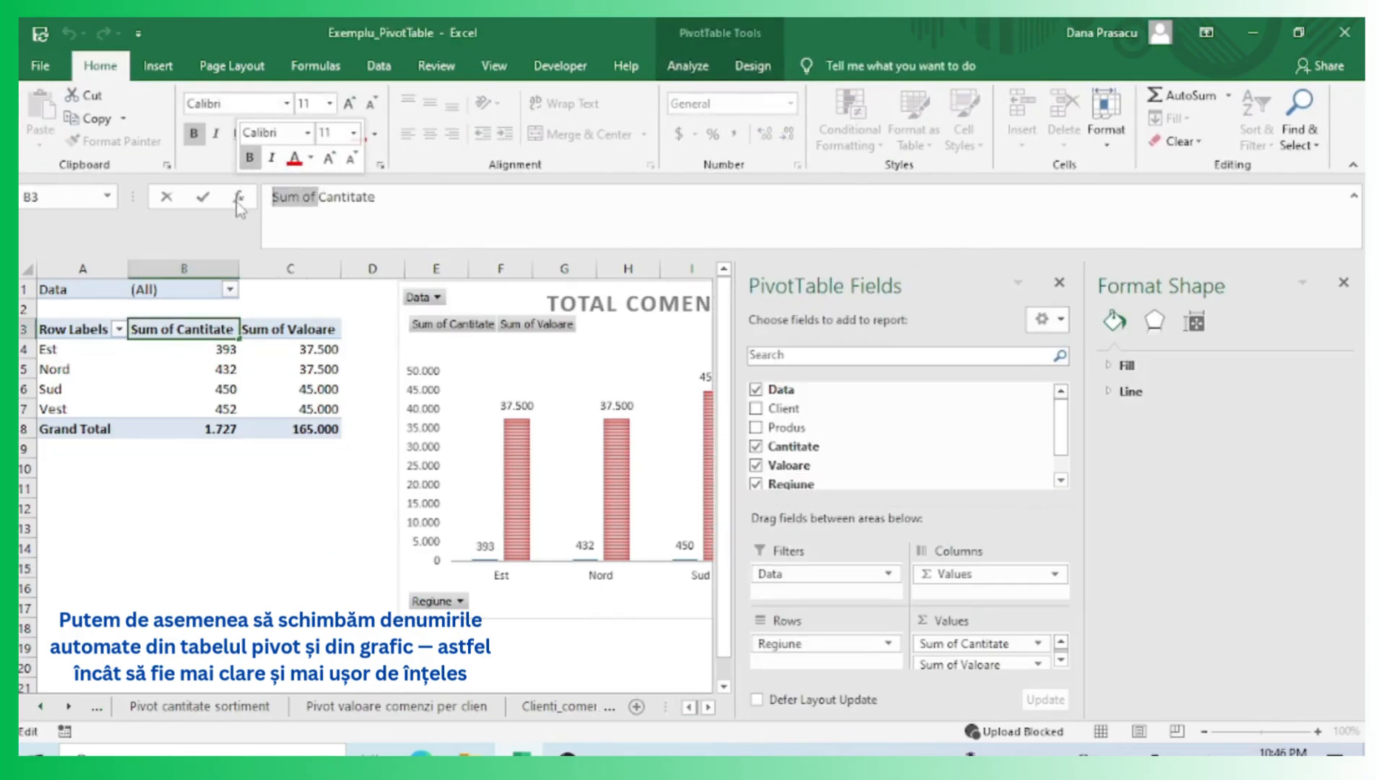
{"action": "key", "text": "BackSpace"}
{"action": "key", "text": "Return"}
Close the Format Shape pane and rename the quantity column header to Total Cantitate.
{"action": "key", "text": "Return"}
{"action": "left_click", "coordinate": [1060, 282]}
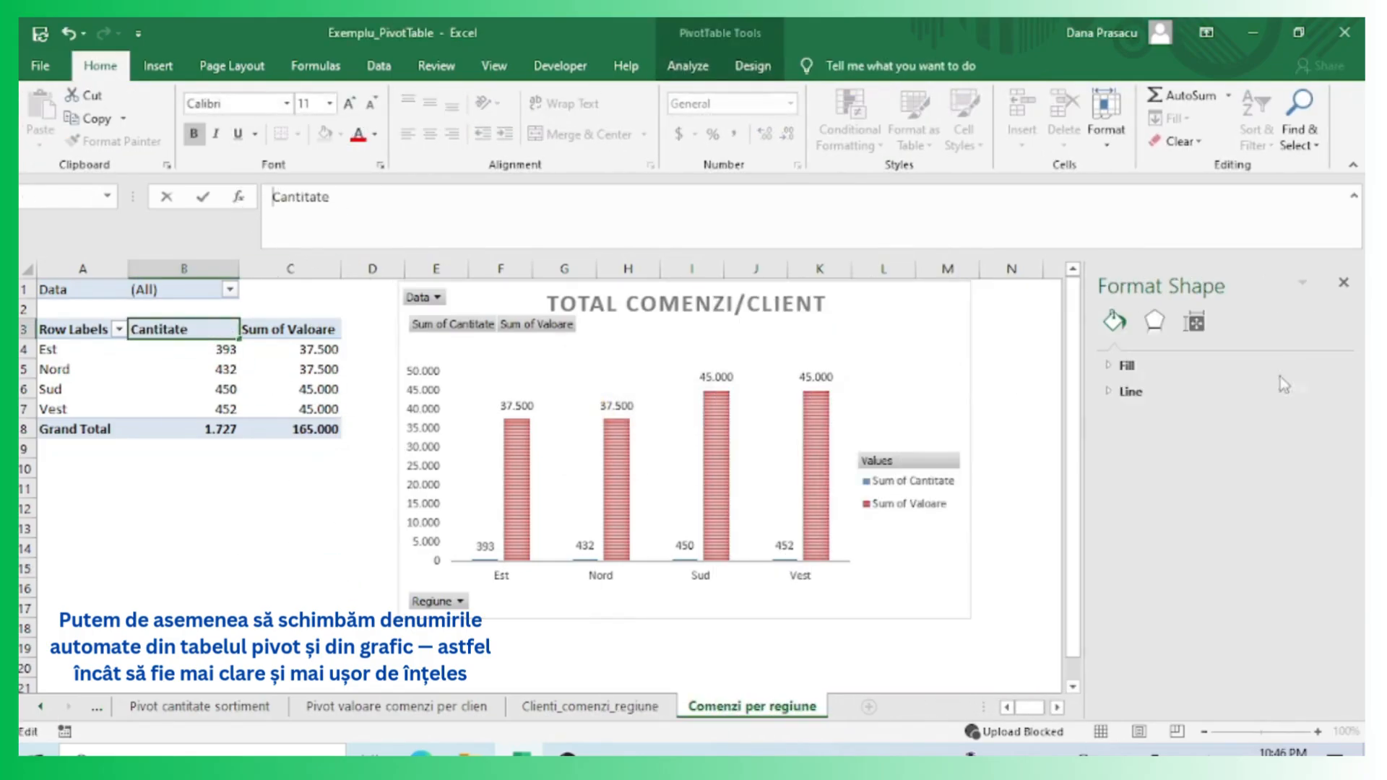
{"action": "left_click", "coordinate": [1344, 284]}
{"action": "key", "text": "Return"}
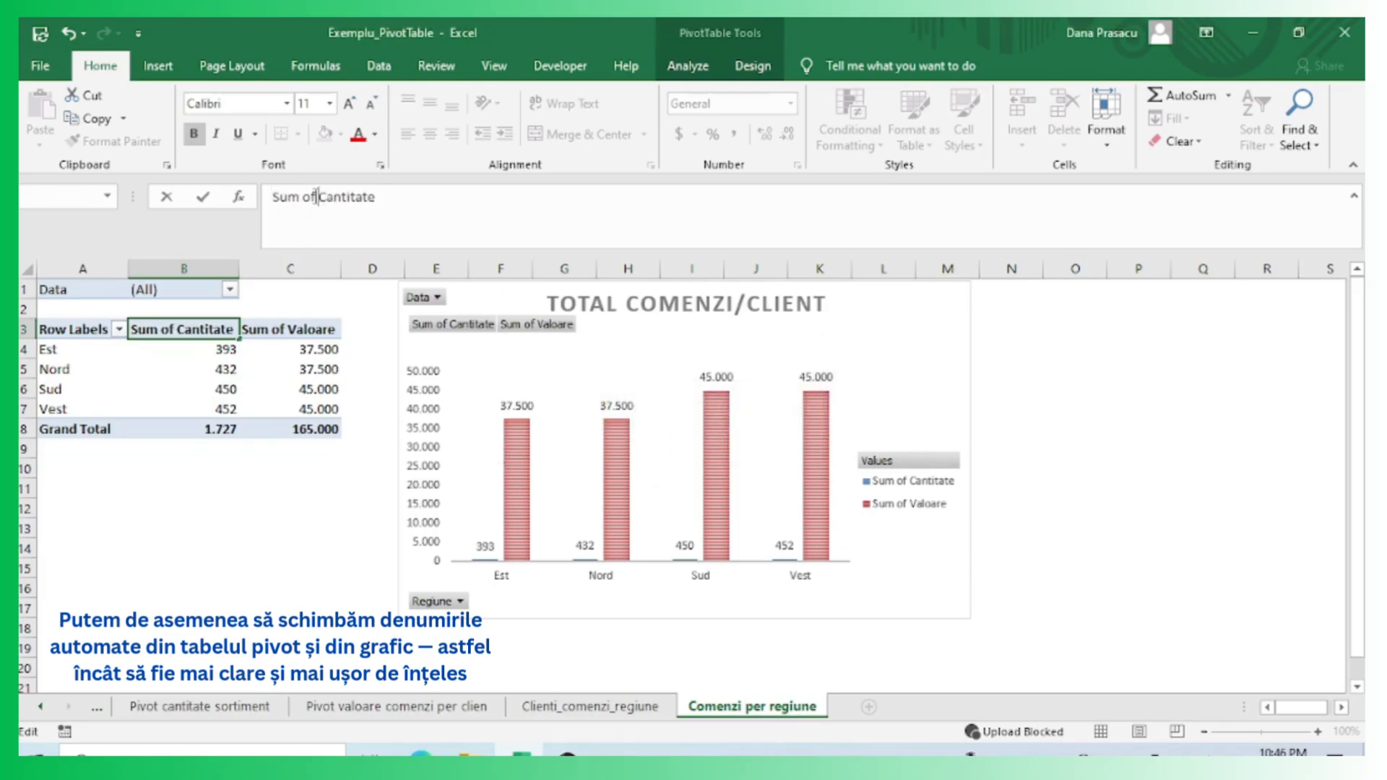
{"action": "key", "text": "BackSpace"}
{"action": "key", "text": "BackSpace"}
{"action": "key", "text": "BackSpace"}
{"action": "key", "text": "BackSpace"}
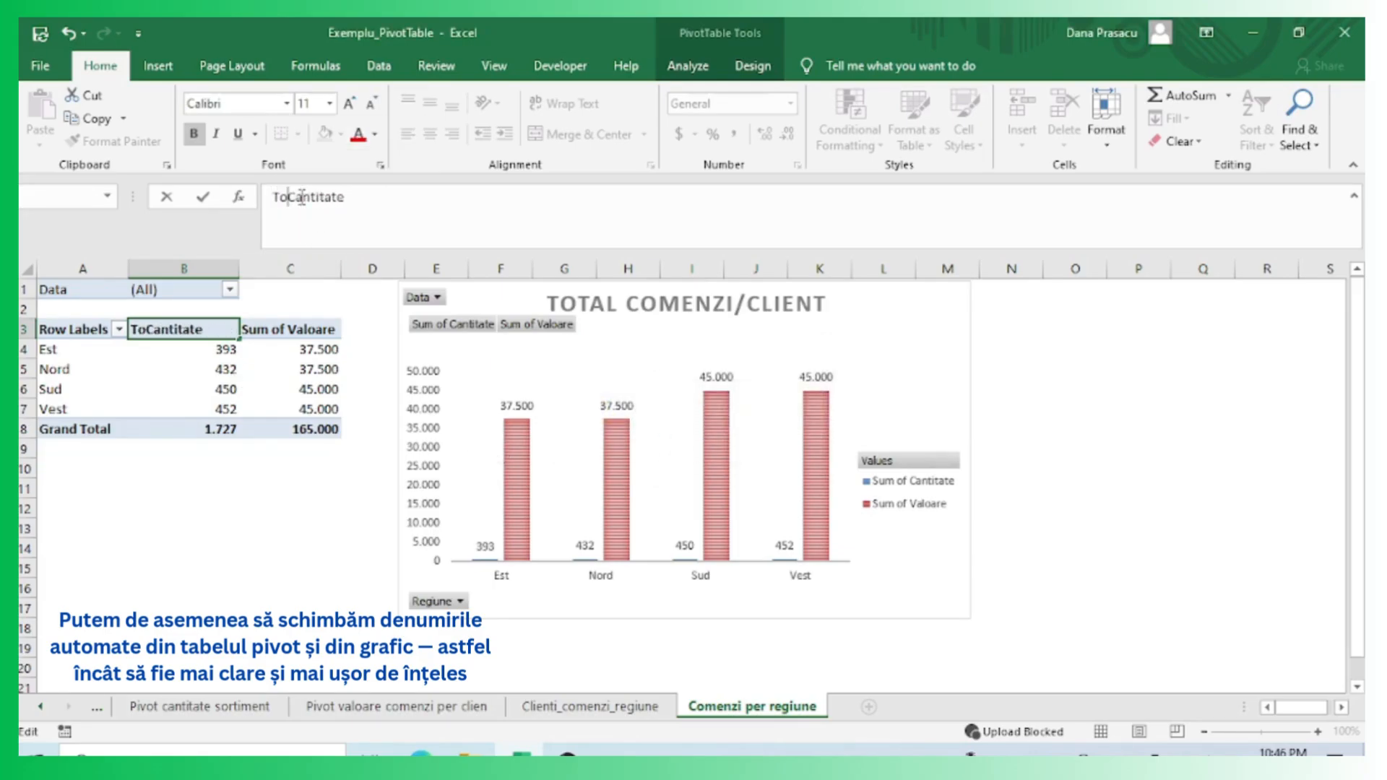
{"action": "left_click", "coordinate": [307, 329]}
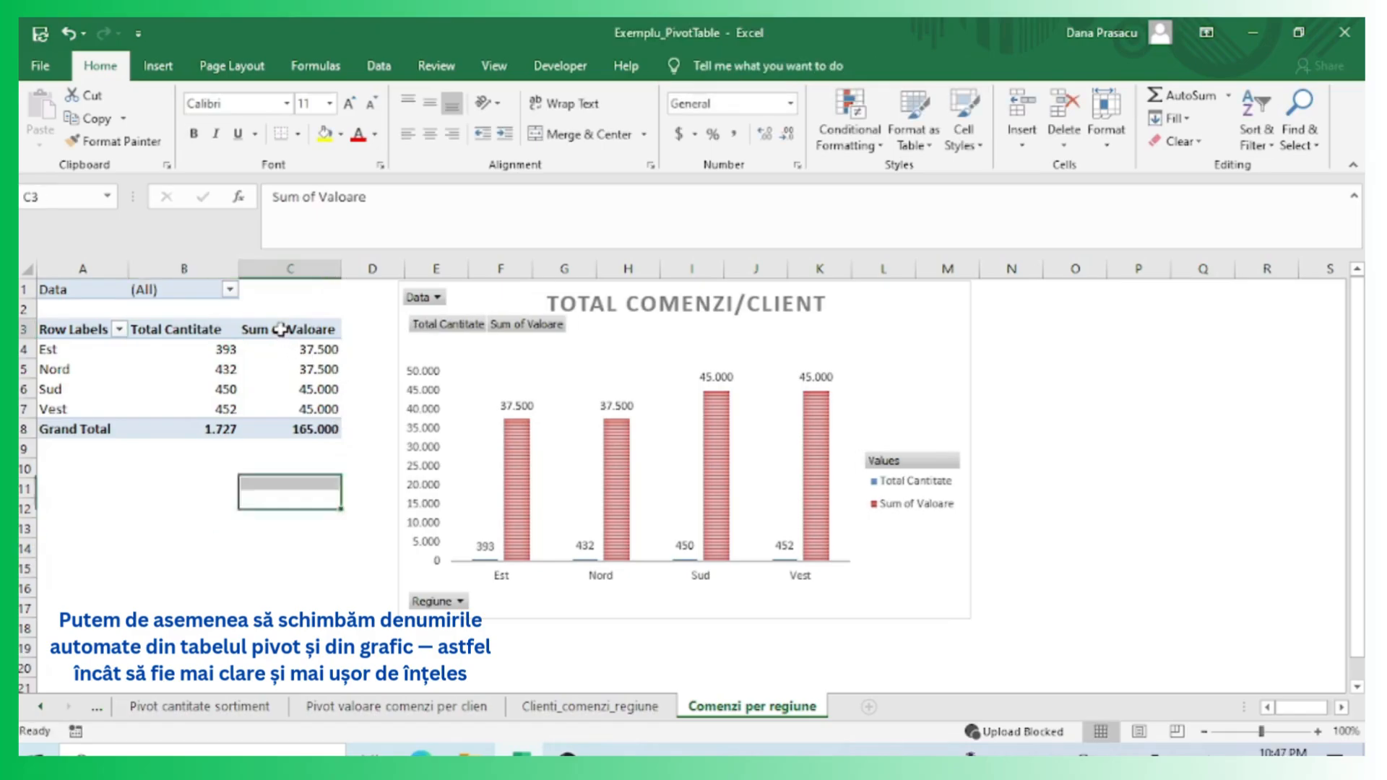
Rename the Sum of Valoare column header to Total Valoare.
{"action": "left_click_drag", "start_coordinate": [319, 196], "coordinate": [273, 197]}
{"action": "type", "text": "Total"}
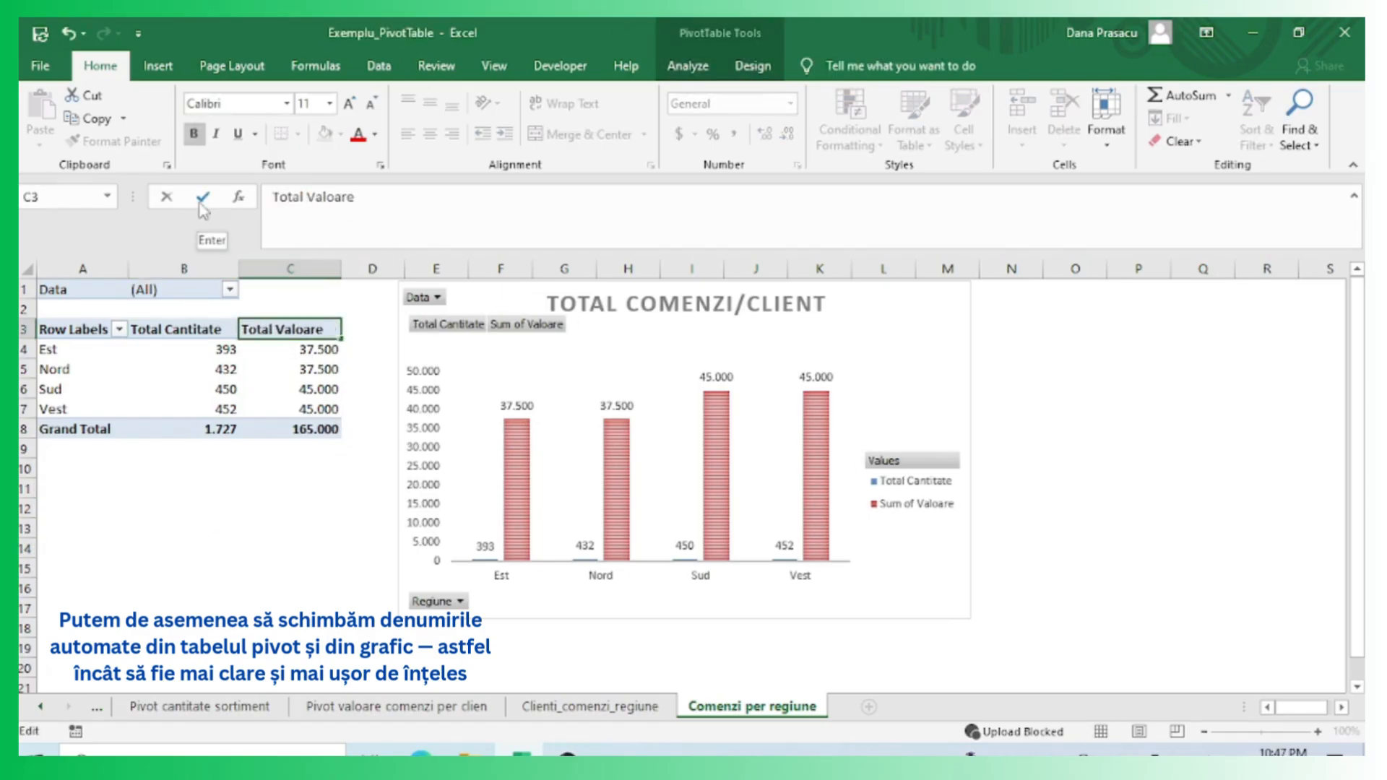
{"action": "left_click", "coordinate": [203, 197]}
{"action": "left_click", "coordinate": [216, 630]}
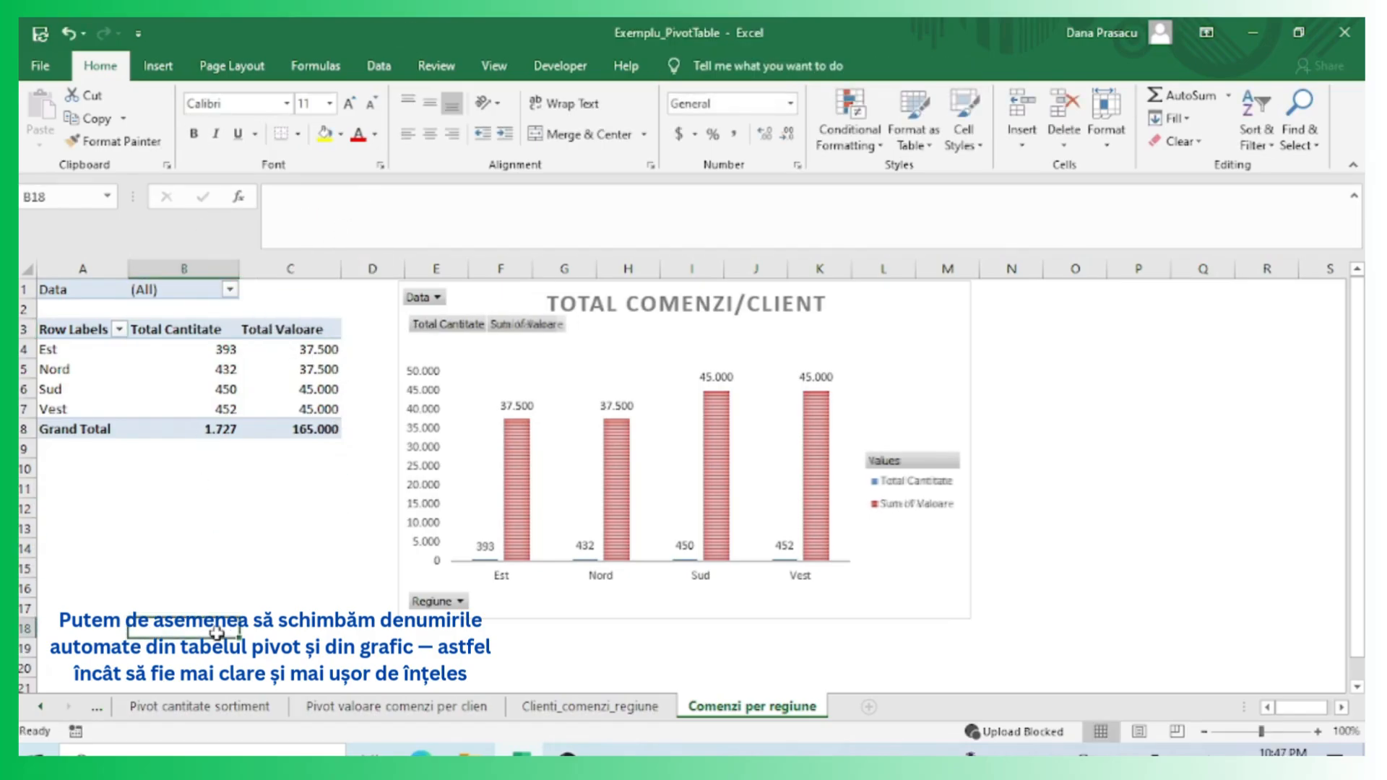
Rename the Row Labels header of the PivotTable to Regiune.
{"action": "left_click", "coordinate": [77, 325]}
{"action": "left_click_drag", "start_coordinate": [329, 197], "coordinate": [273, 196]}
{"action": "type", "text": "Regiune"}
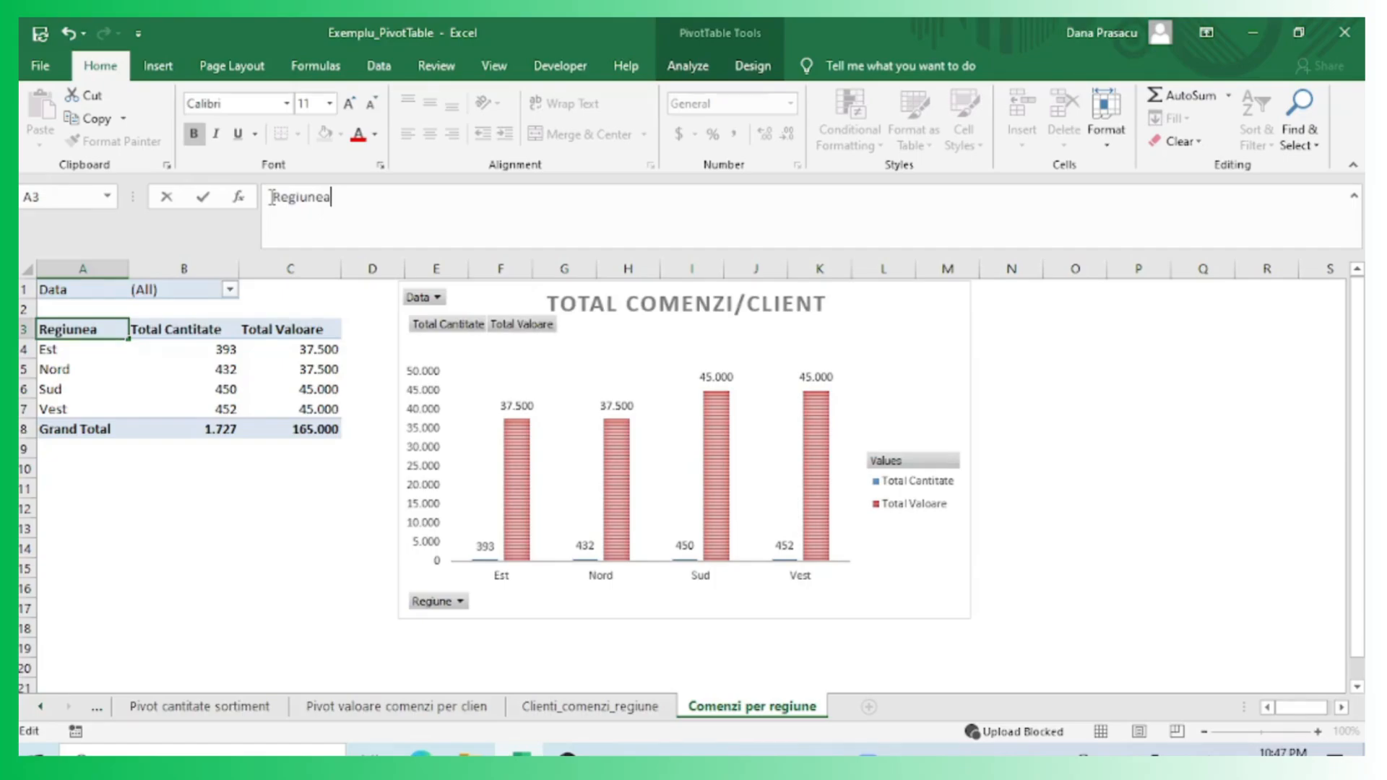
{"action": "left_click", "coordinate": [198, 528]}
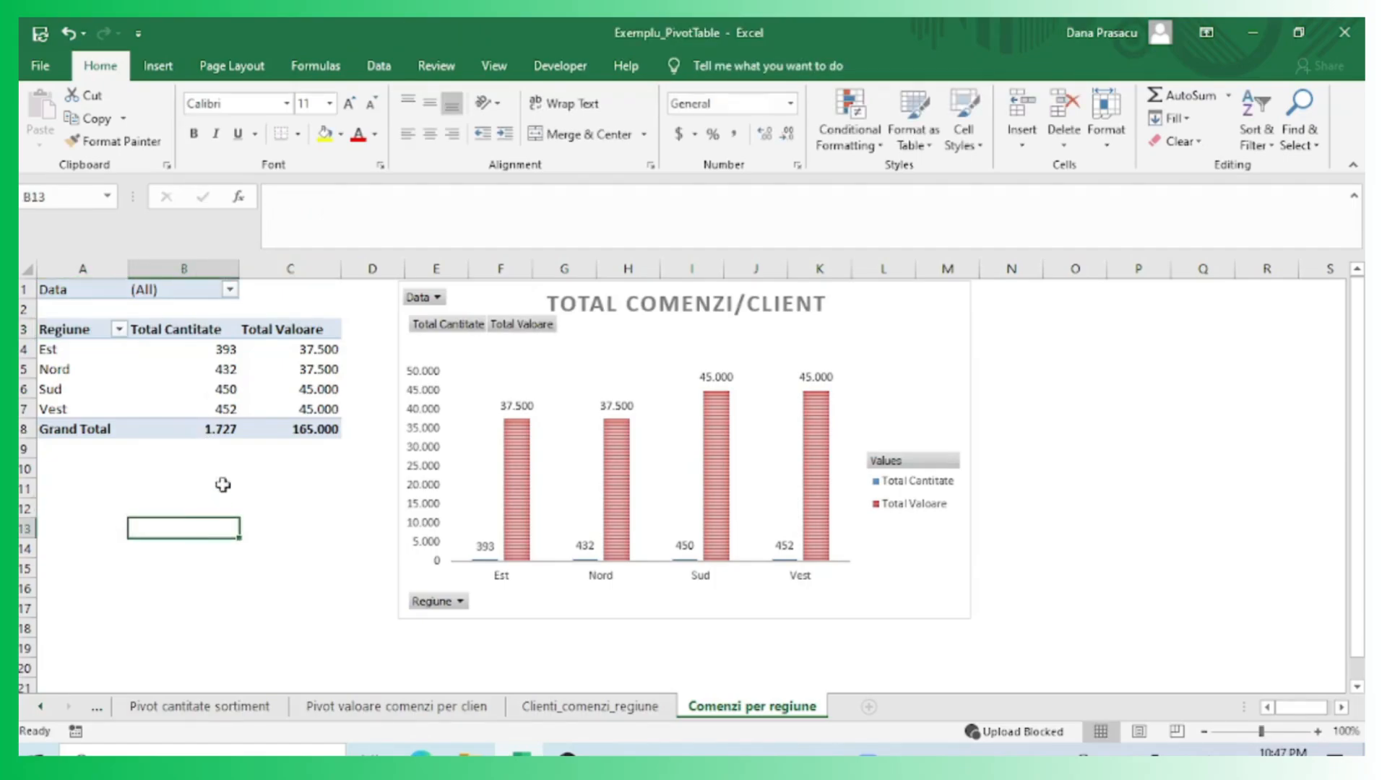
Rename the Data report filter label to Filtru Data.
{"action": "left_click", "coordinate": [95, 282]}
{"action": "left_click", "coordinate": [230, 290]}
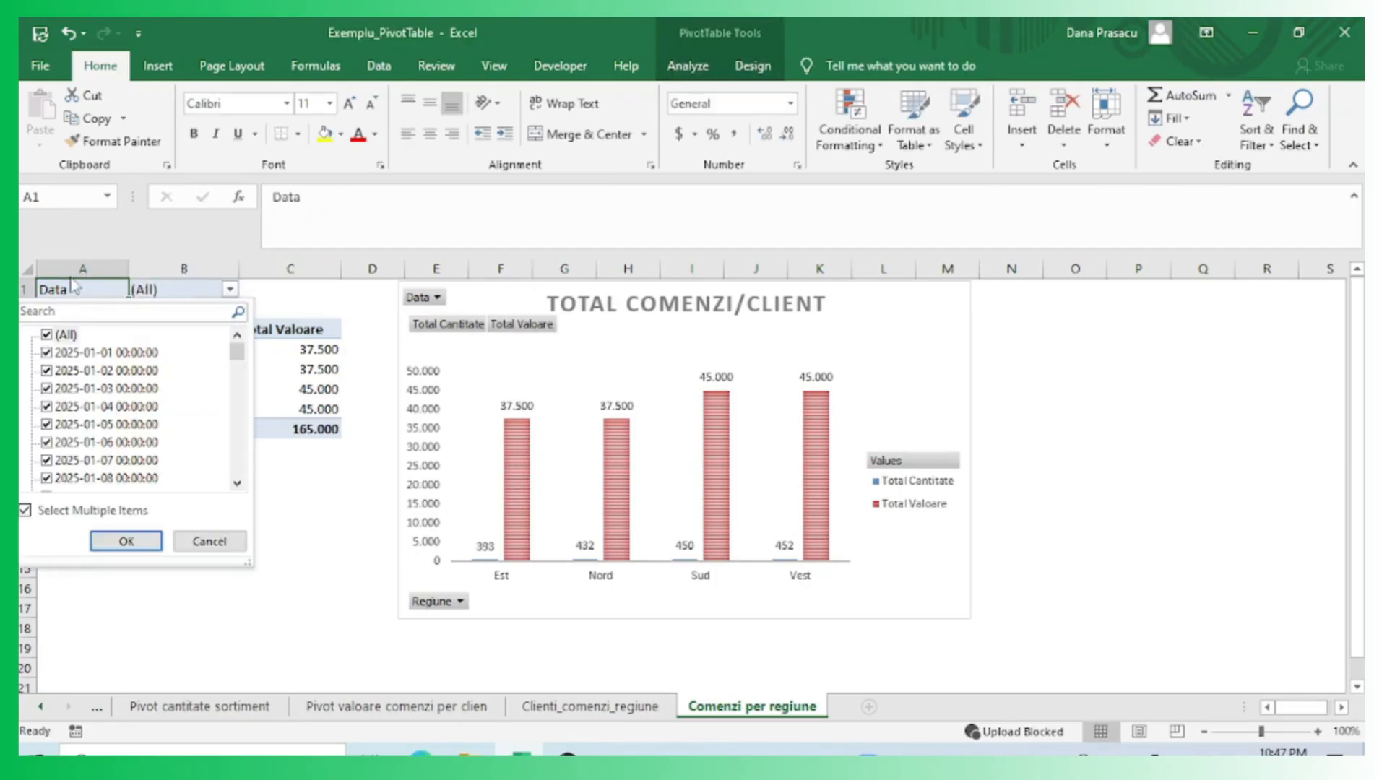
{"action": "left_click", "coordinate": [106, 289]}
{"action": "left_click", "coordinate": [279, 203]}
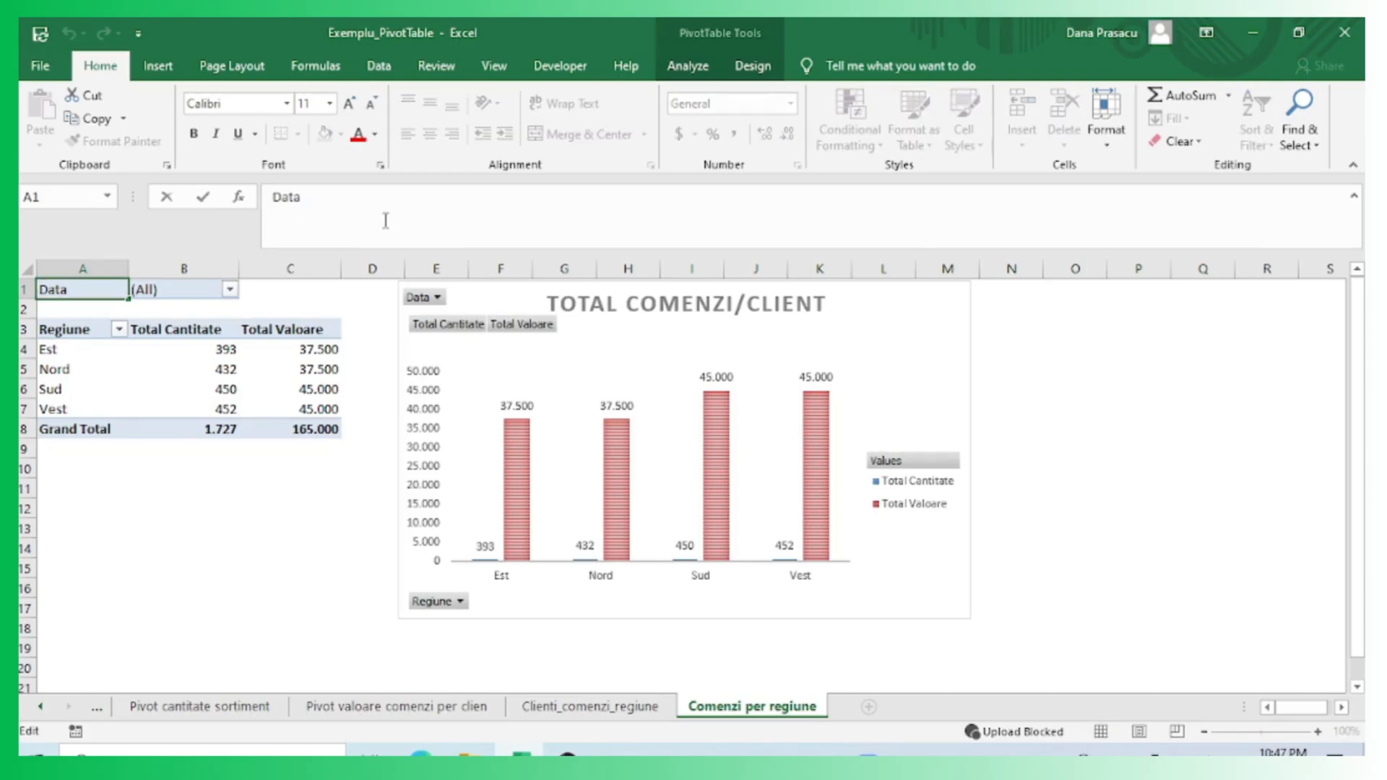
{"action": "type", "text": "Filtru"}
{"action": "left_click", "coordinate": [196, 526]}
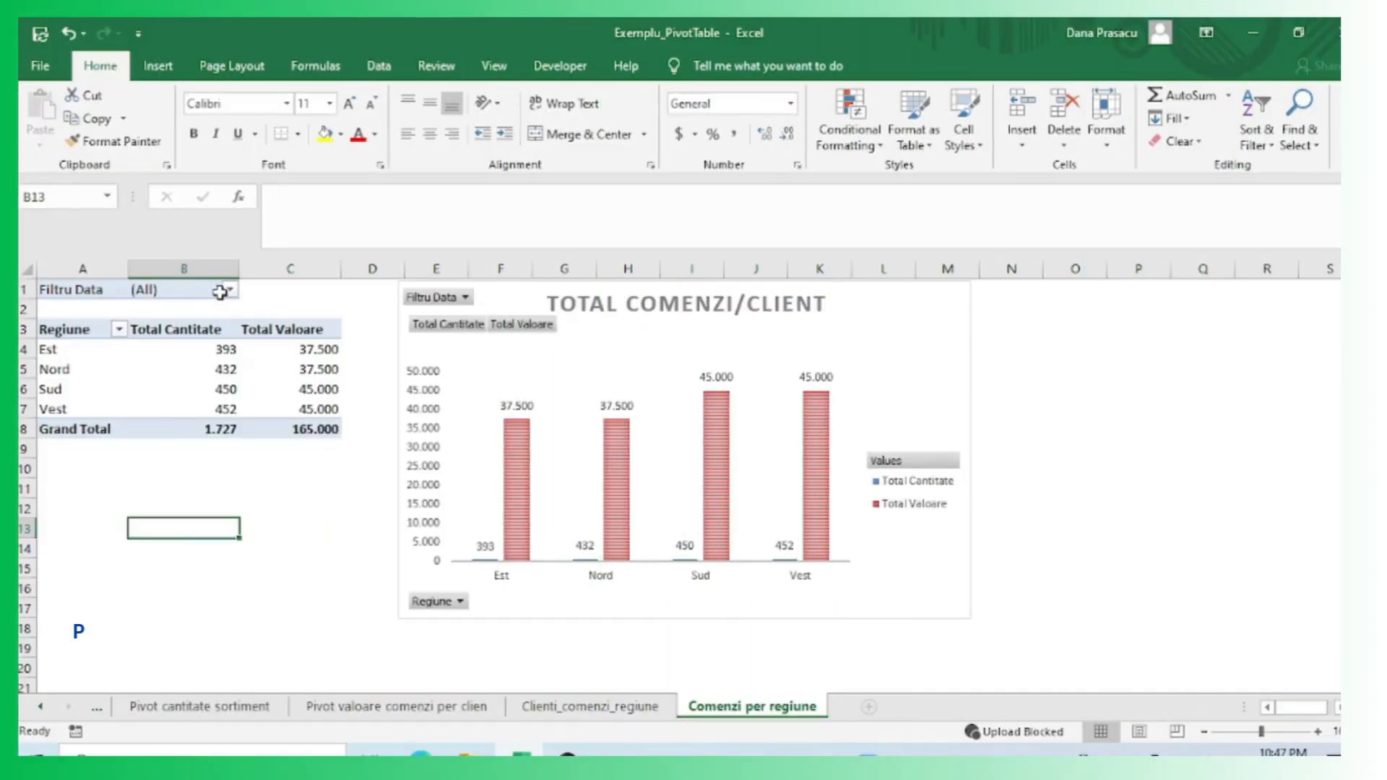
Filter the PivotTable by date, keeping only 2025-04-01 through 2025-04-09 selected.
{"action": "left_click", "coordinate": [230, 289]}
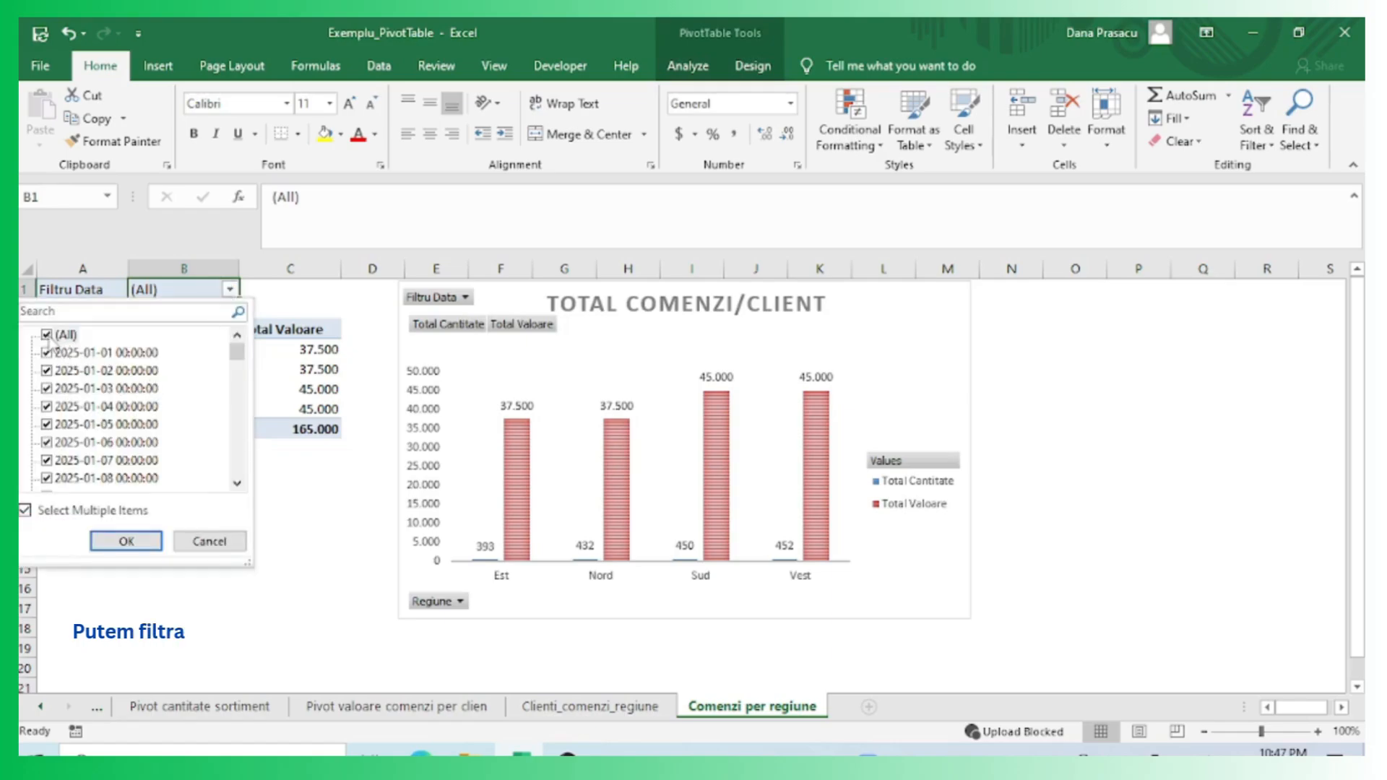
{"action": "left_click", "coordinate": [46, 334]}
{"action": "left_click", "coordinate": [46, 353]}
{"action": "left_click", "coordinate": [46, 334]}
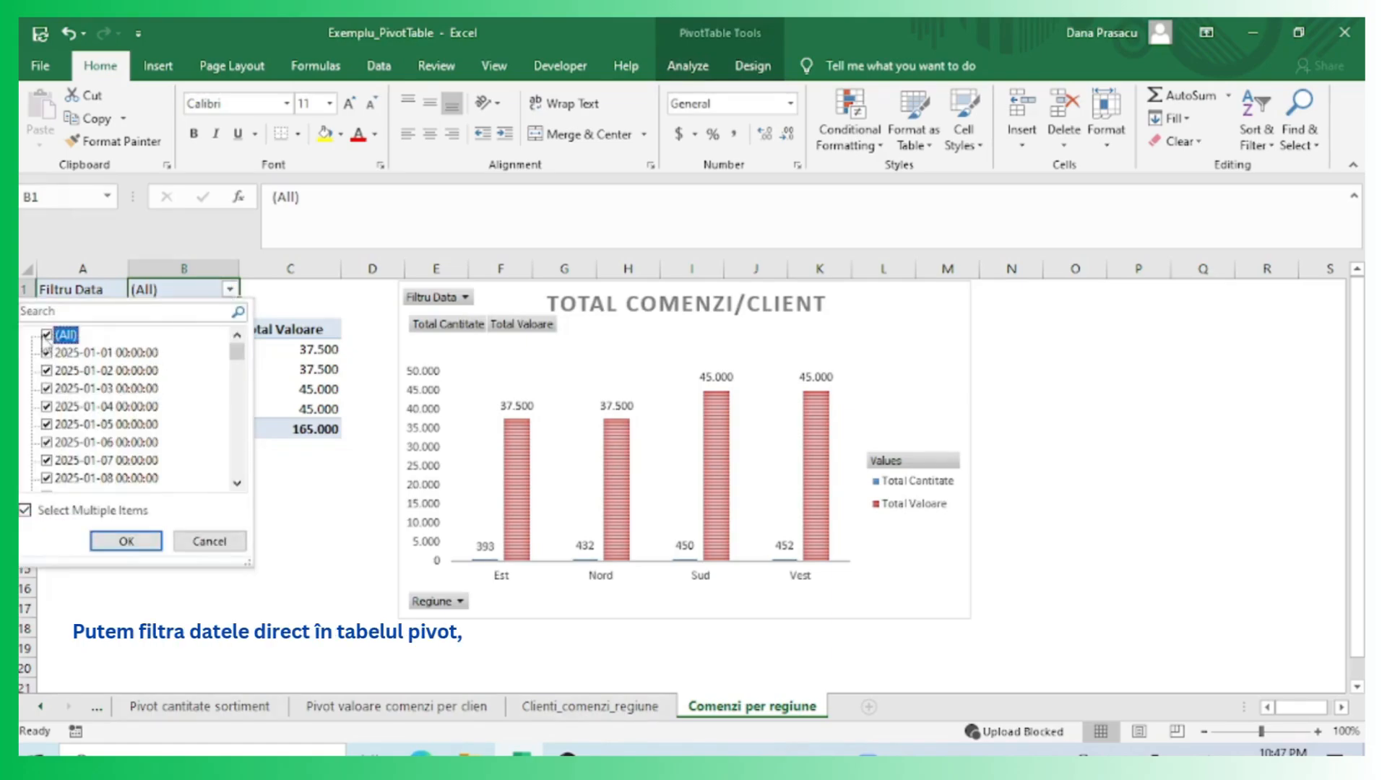
{"action": "left_click_drag", "start_coordinate": [236, 359], "coordinate": [241, 483]}
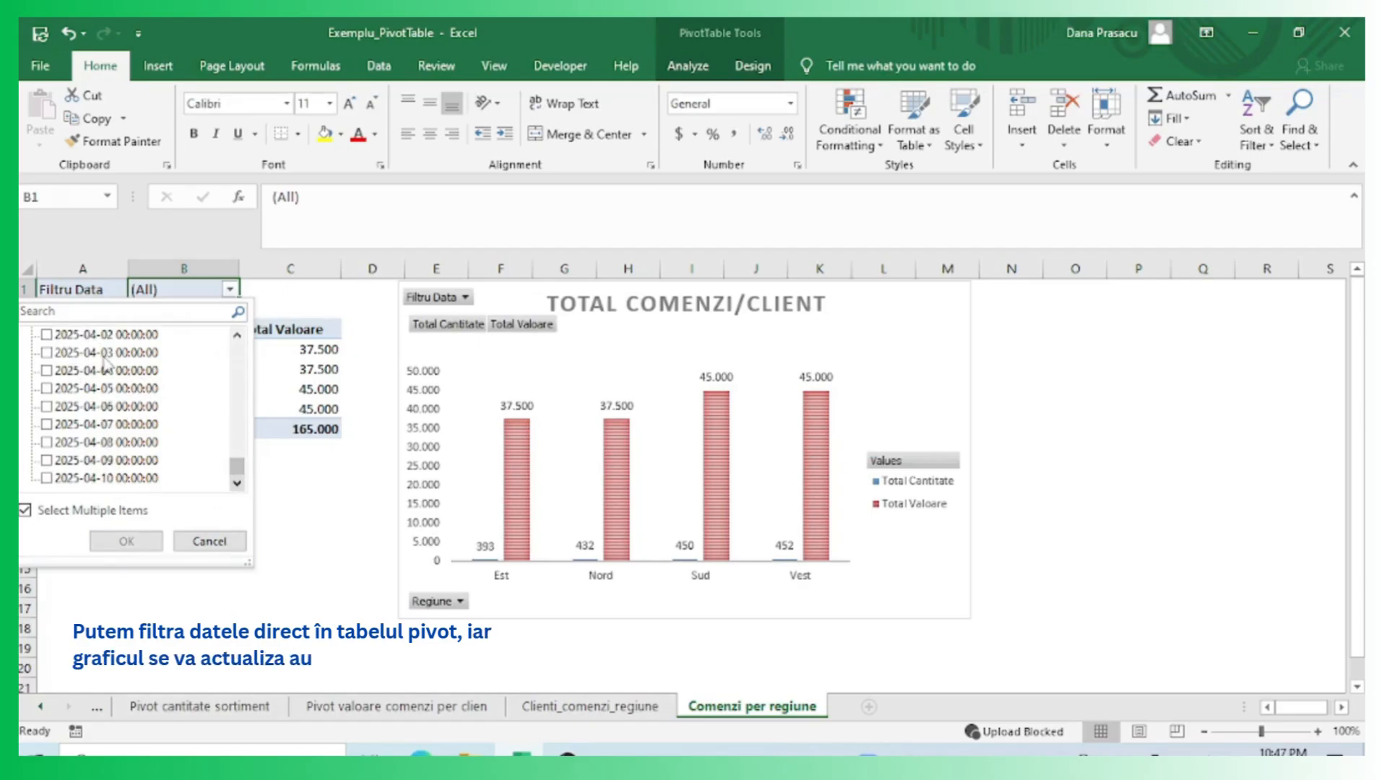
{"action": "left_click", "coordinate": [107, 426]}
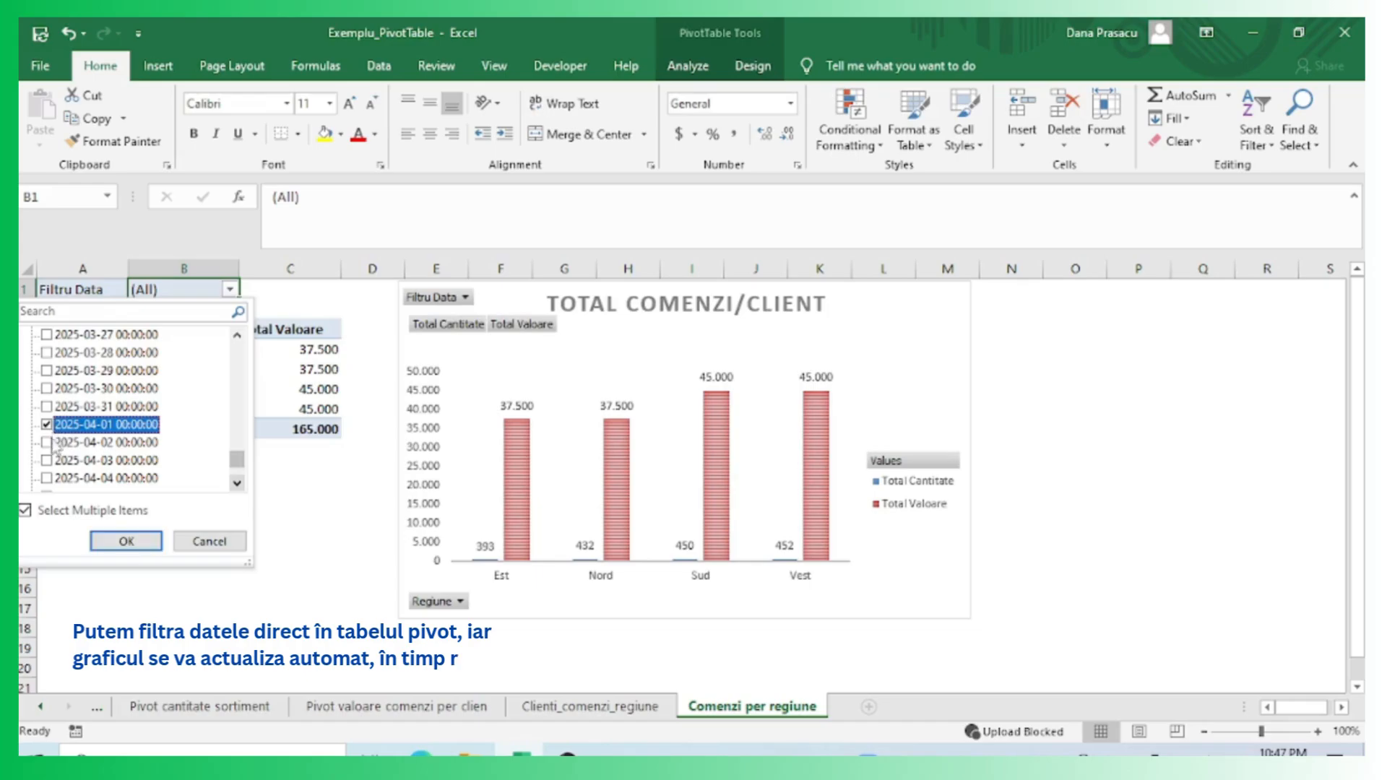
{"action": "left_click", "coordinate": [50, 442]}
{"action": "scroll", "coordinate": [78, 452], "scroll_direction": "down", "scroll_amount": 1}
{"action": "left_click", "coordinate": [49, 408]}
{"action": "left_click", "coordinate": [49, 426]}
{"action": "left_click", "coordinate": [49, 443]}
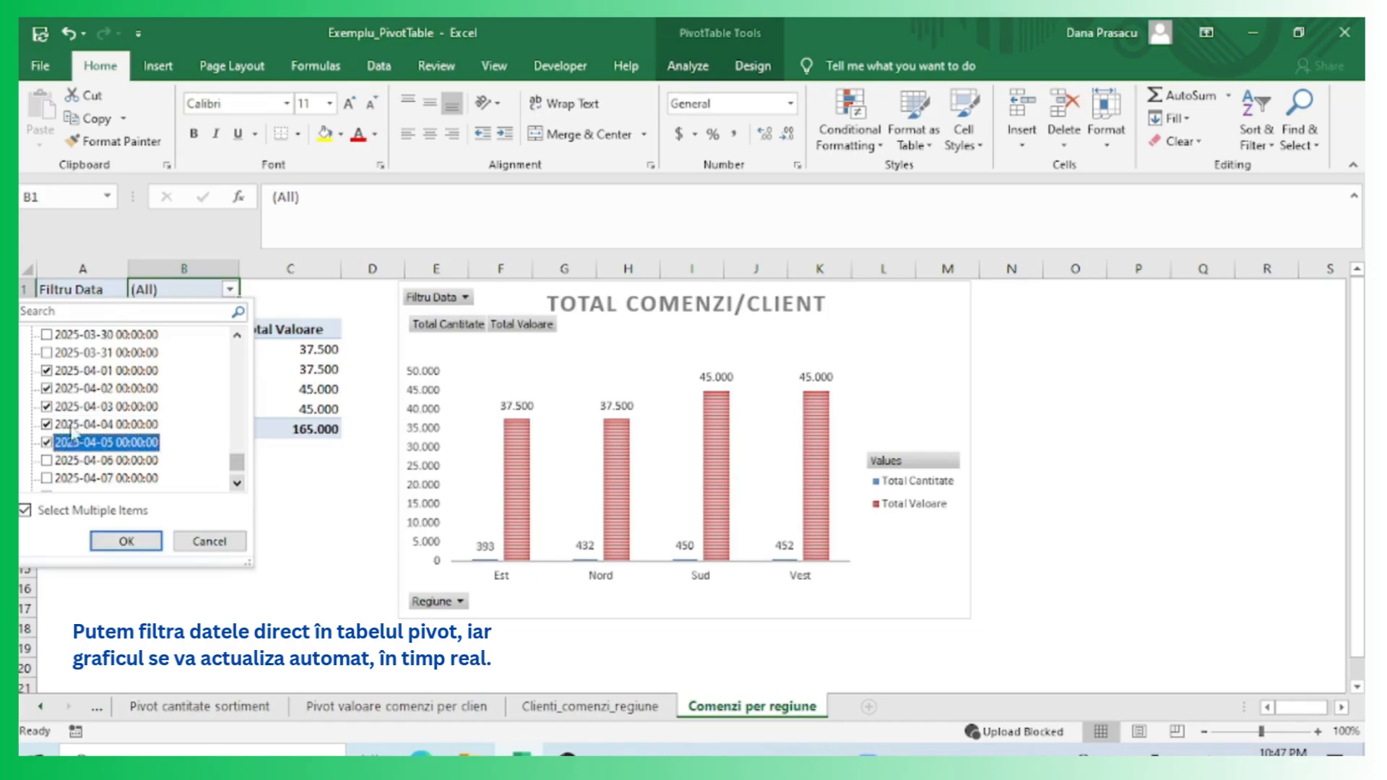
{"action": "scroll", "coordinate": [72, 432], "scroll_direction": "down", "scroll_amount": 1}
{"action": "left_click", "coordinate": [48, 406]}
{"action": "left_click", "coordinate": [48, 424]}
{"action": "left_click", "coordinate": [49, 442]}
{"action": "left_click", "coordinate": [49, 461]}
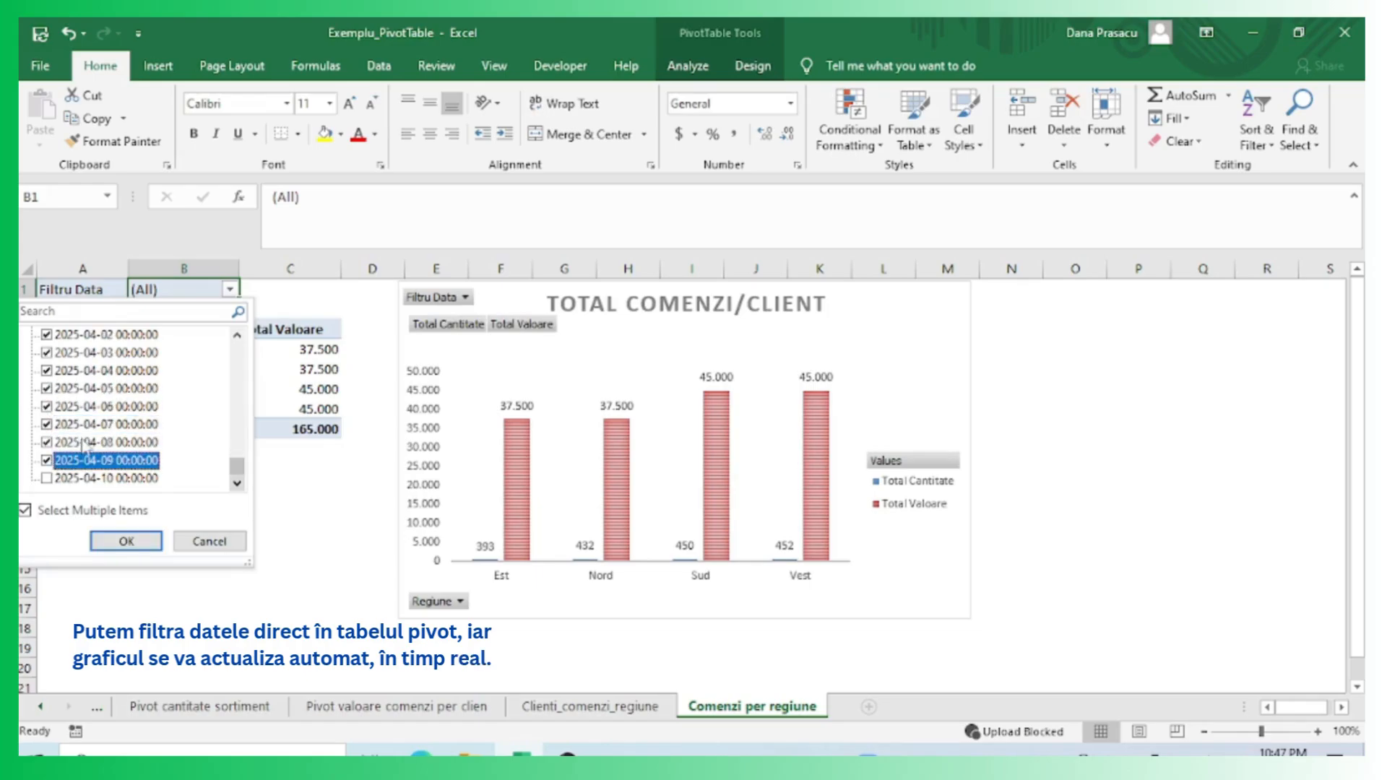
{"action": "left_click", "coordinate": [141, 541]}
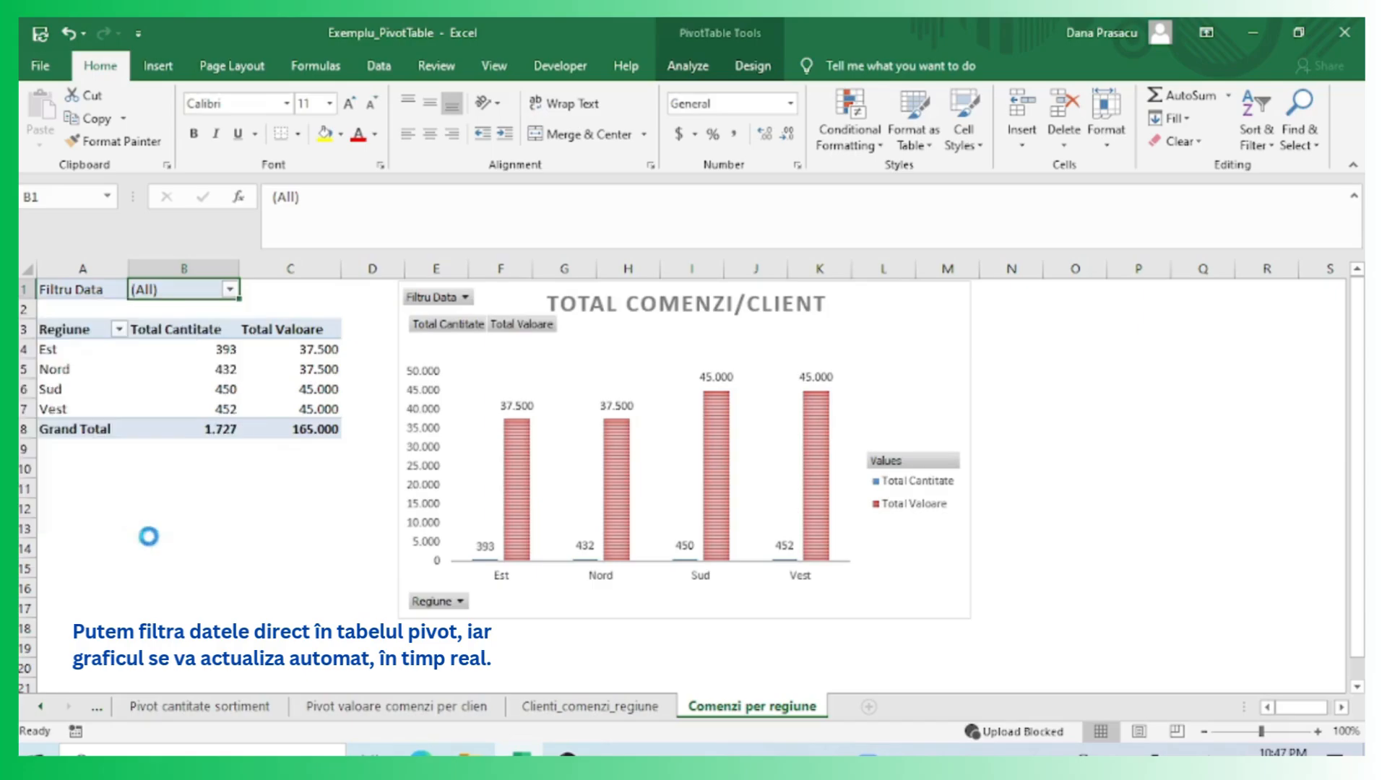